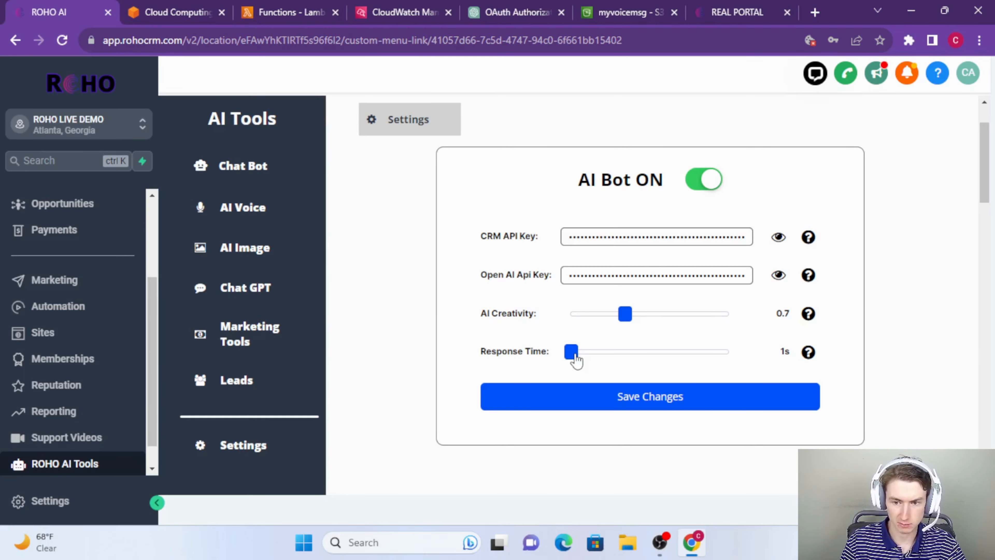
Keep the AI bot's response time at 1s and save the settings.
{"action": "mouse_move", "coordinate": [571, 351]}
{"action": "left_mouse_down"}
{"action": "mouse_move", "coordinate": [748, 361]}
{"action": "mouse_move", "coordinate": [582, 355]}
{"action": "mouse_move", "coordinate": [592, 351]}
{"action": "mouse_move", "coordinate": [579, 338]}
{"action": "left_mouse_up"}
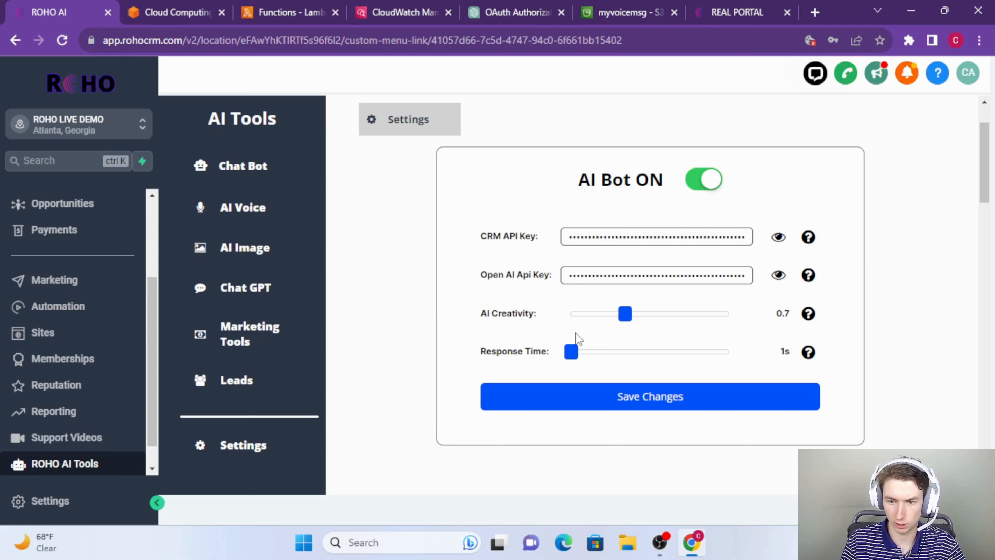
{"action": "left_click", "coordinate": [549, 401]}
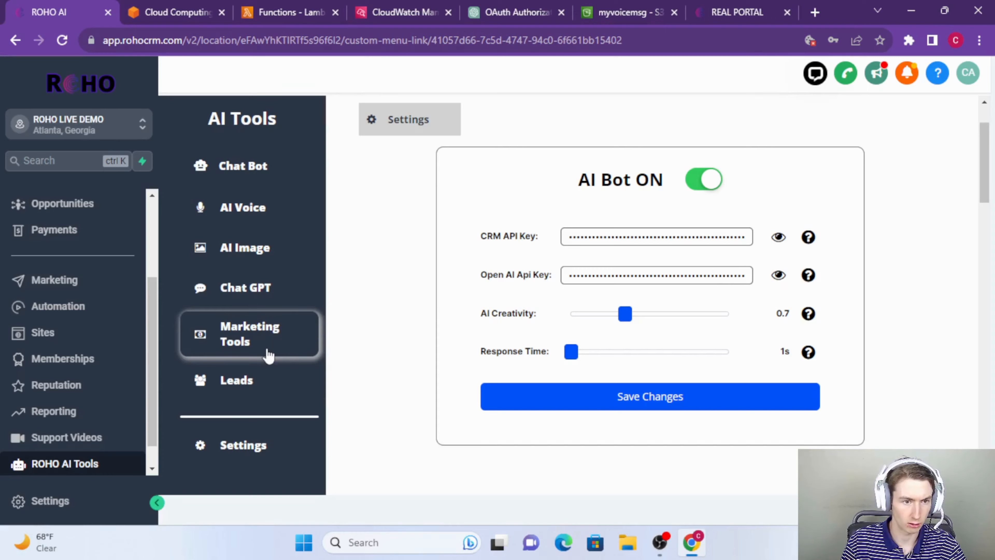
Open the chat bot configuration and review the business name, business type and website link in its general info.
{"action": "left_click", "coordinate": [251, 180]}
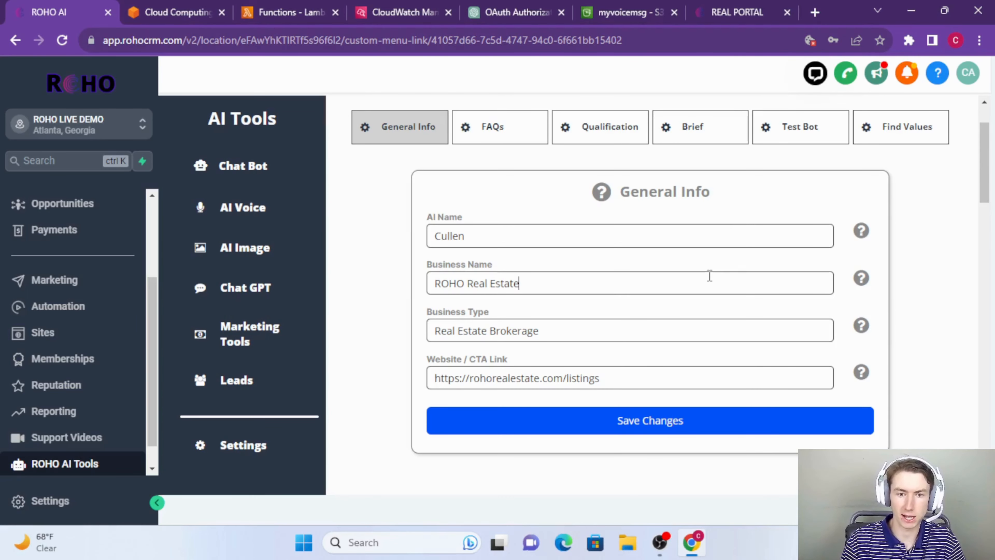
{"action": "left_click", "coordinate": [616, 340]}
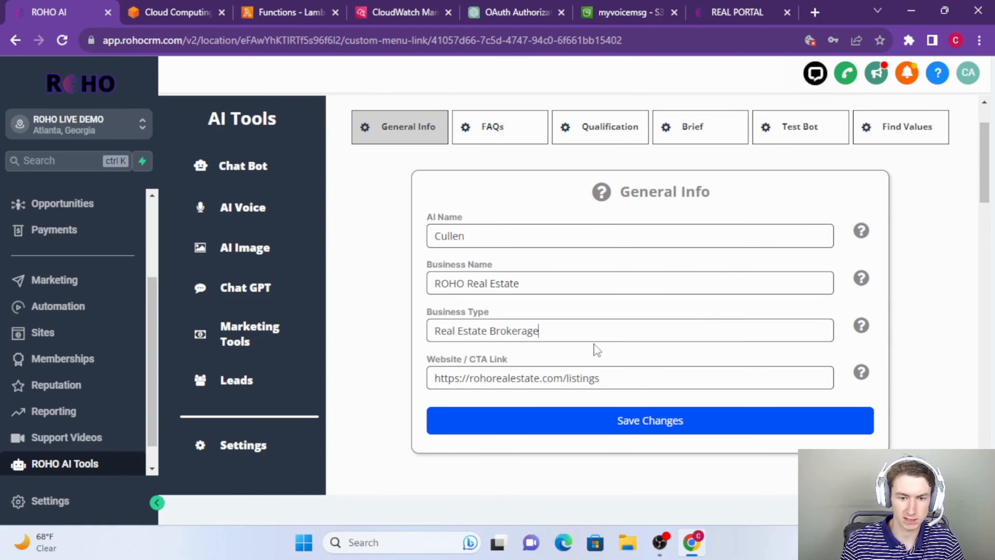
{"action": "left_click", "coordinate": [693, 378]}
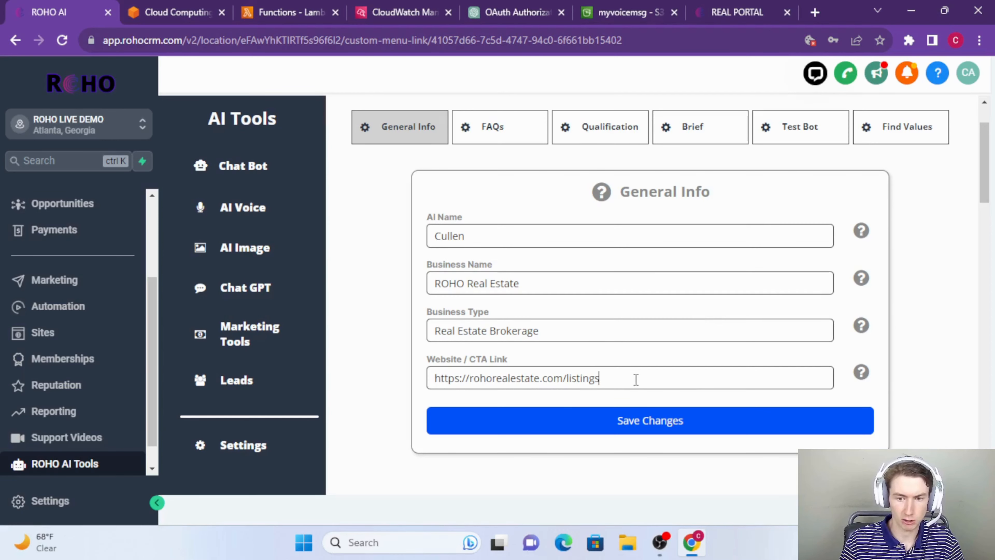
{"action": "double_click", "coordinate": [503, 360]}
{"action": "left_click", "coordinate": [523, 373]}
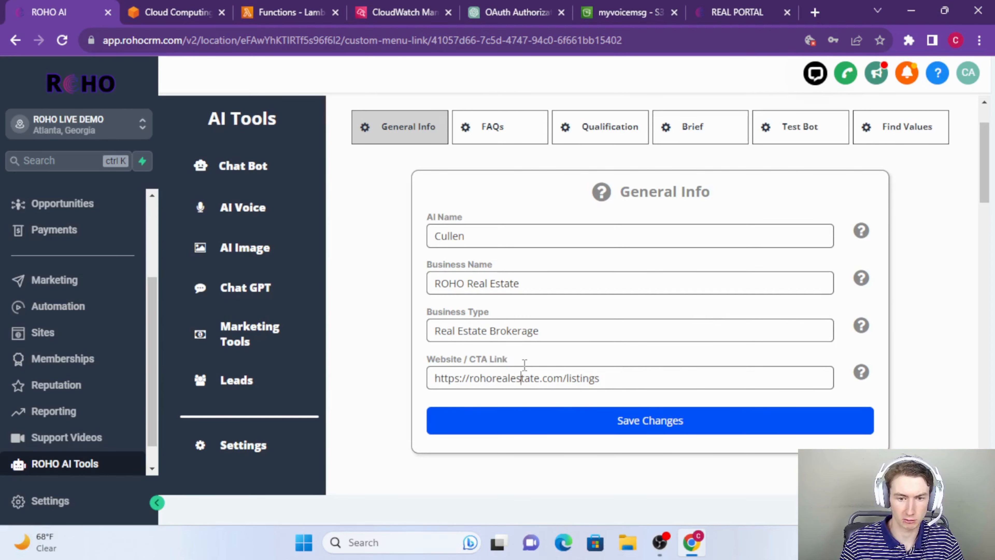
{"action": "triple_click", "coordinate": [509, 359]}
{"action": "left_click", "coordinate": [644, 376]}
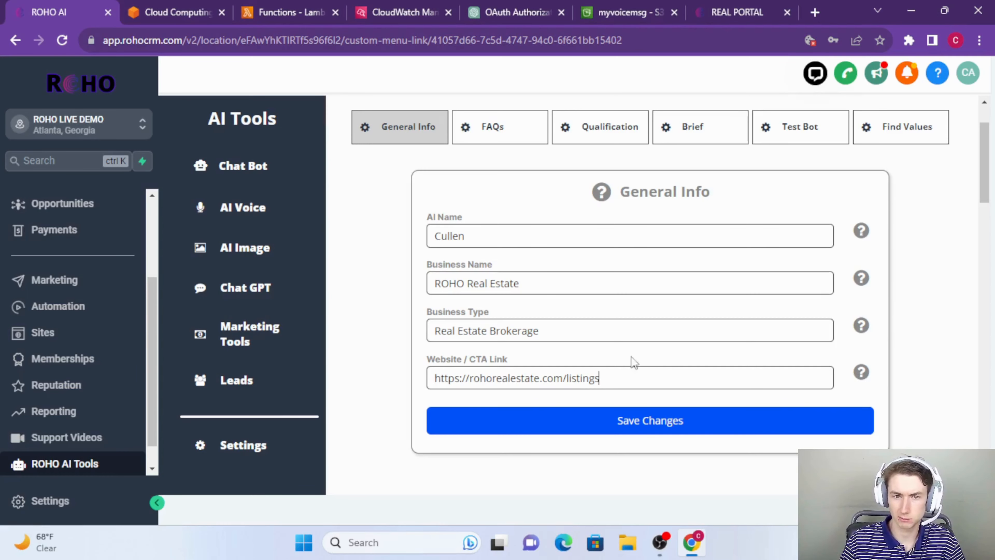
Open the chat bot's FAQs and look through the full list of questions and answers.
{"action": "left_click", "coordinate": [524, 125]}
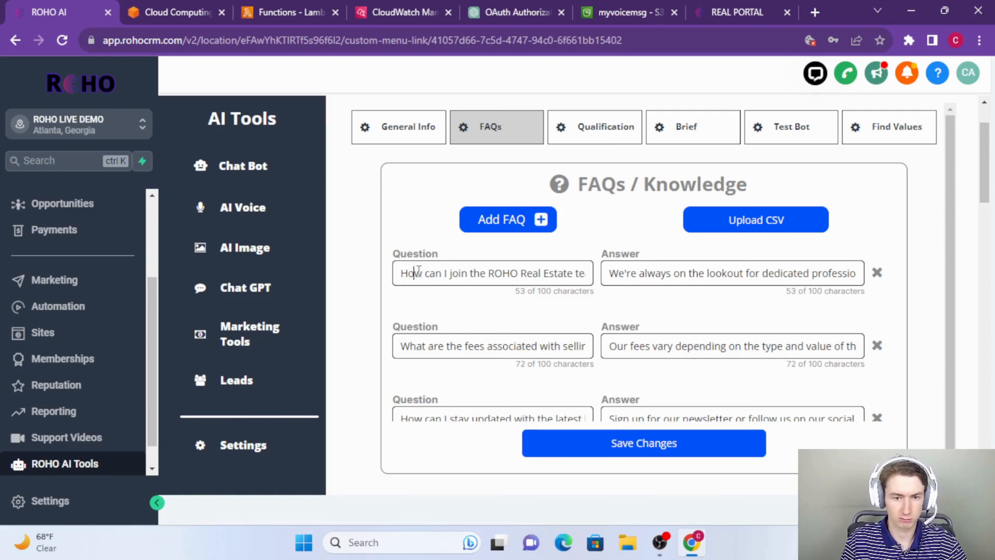
{"action": "left_click_drag", "start_coordinate": [582, 273], "coordinate": [620, 270]}
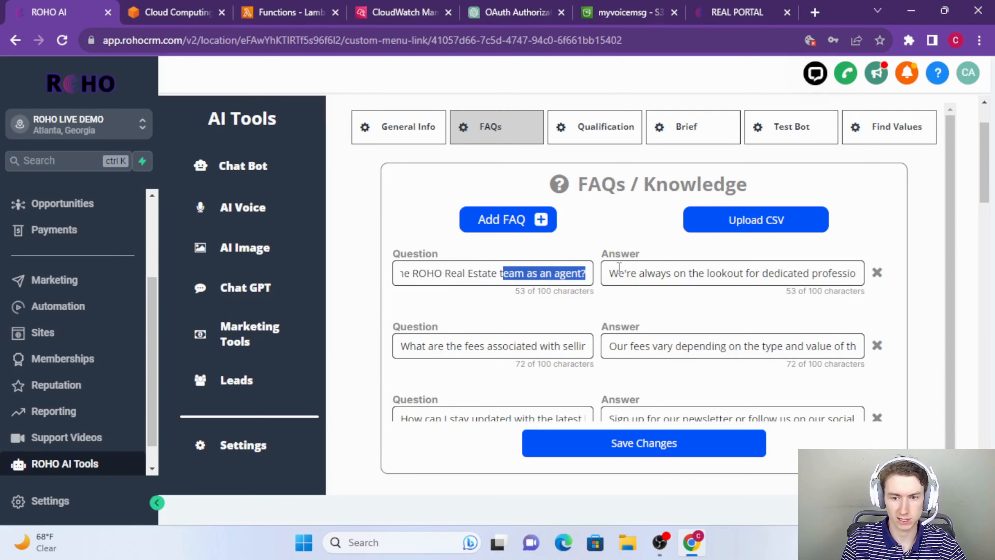
{"action": "left_click", "coordinate": [561, 274]}
{"action": "scroll", "coordinate": [541, 294], "scroll_direction": "down", "scroll_amount": 2}
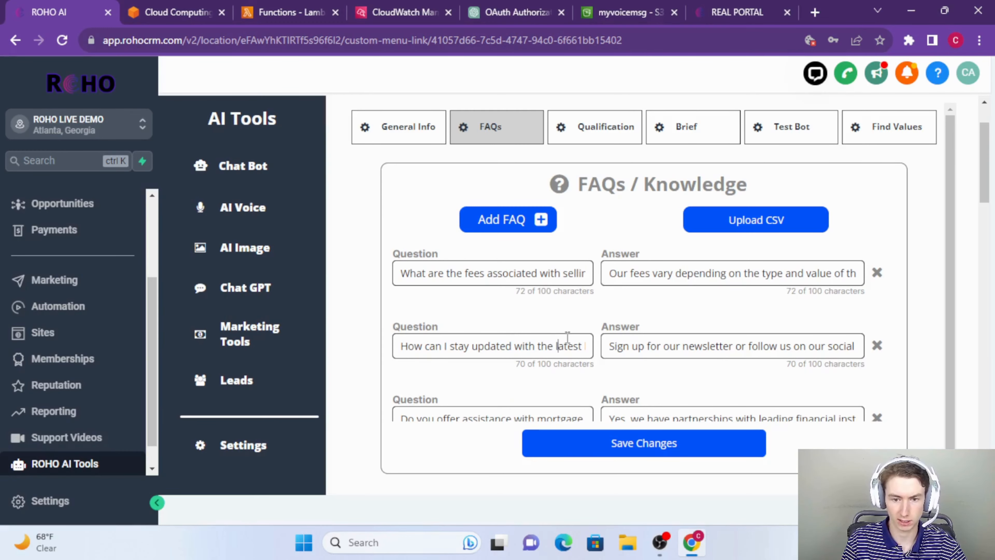
{"action": "scroll", "coordinate": [543, 345], "scroll_direction": "down", "scroll_amount": 2}
{"action": "scroll", "coordinate": [535, 349], "scroll_direction": "down", "scroll_amount": 5}
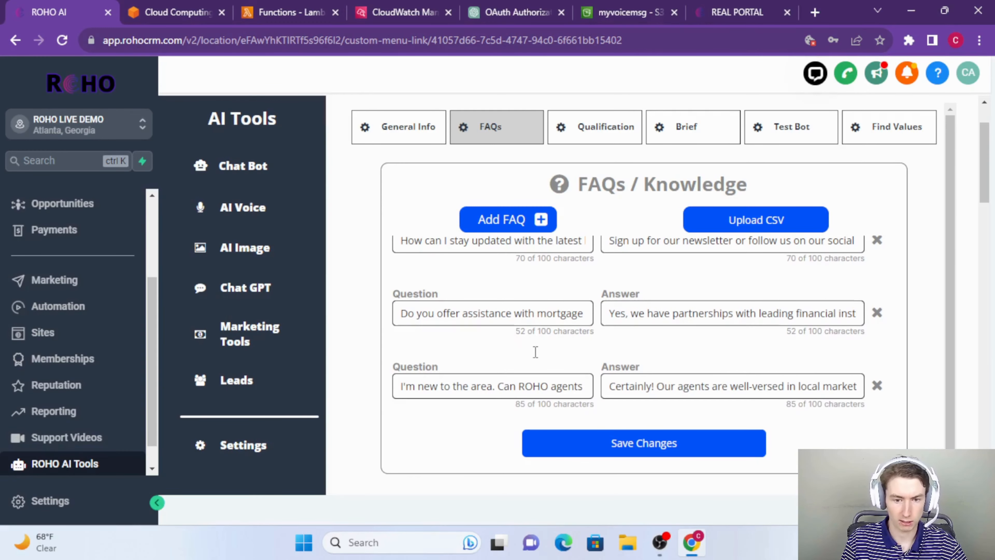
{"action": "scroll", "coordinate": [561, 325], "scroll_direction": "up", "scroll_amount": 10}
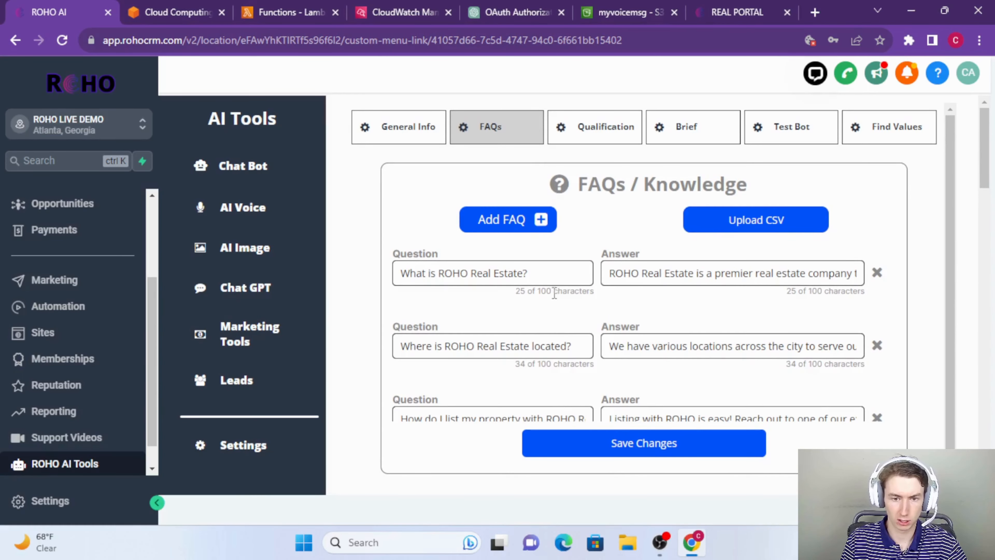
Check the first FAQ's question and answer, and save the FAQ entries.
{"action": "left_click", "coordinate": [551, 278]}
{"action": "left_click", "coordinate": [609, 276]}
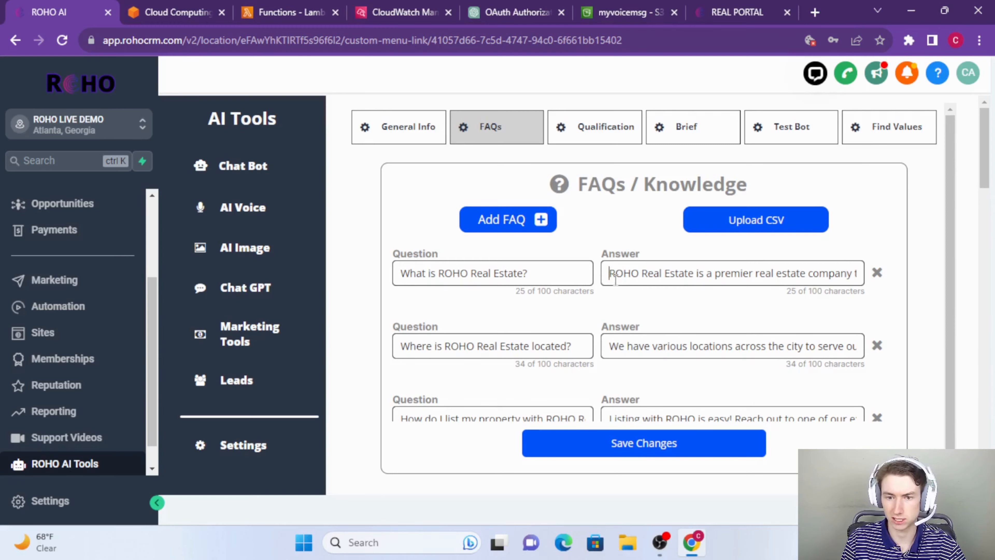
{"action": "left_click", "coordinate": [704, 446]}
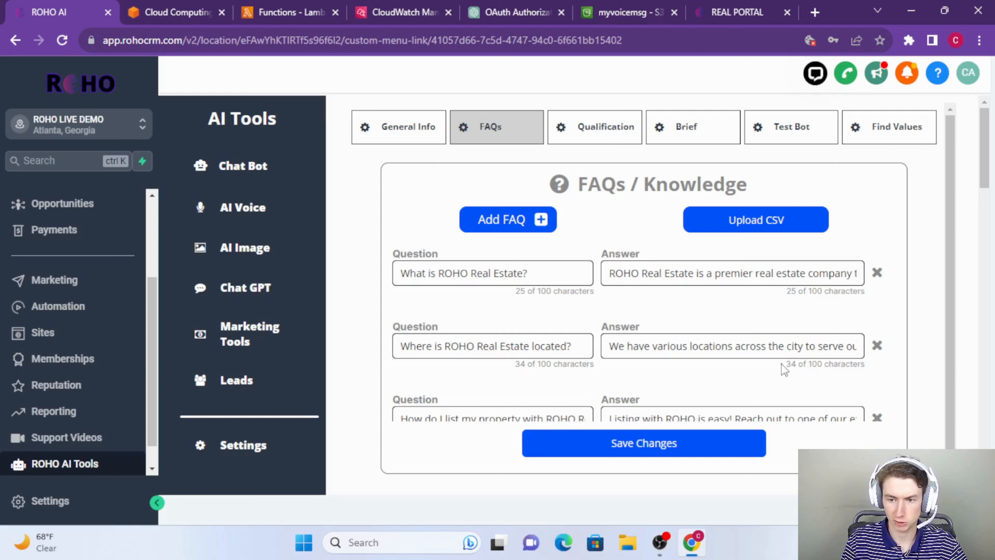
Examine the character limit shown for the answer to "Where is ROHO Real Estate located?".
{"action": "double_click", "coordinate": [856, 365]}
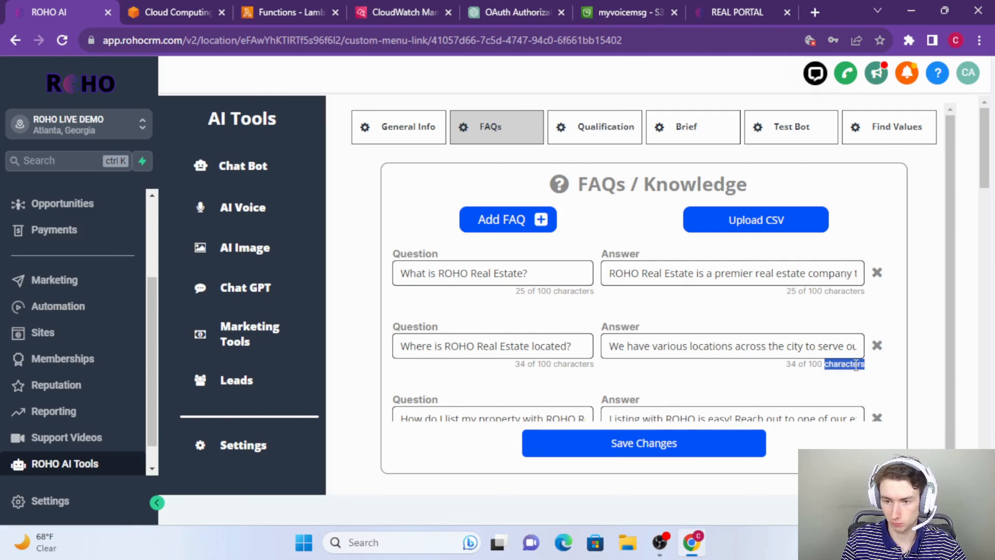
{"action": "double_click", "coordinate": [816, 363]}
{"action": "double_click", "coordinate": [791, 364]}
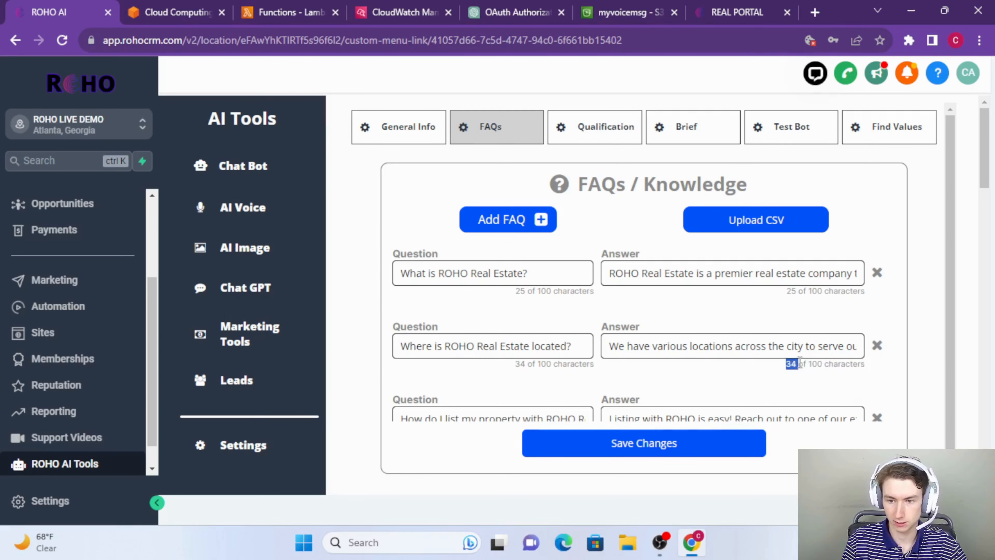
{"action": "left_click", "coordinate": [810, 365]}
{"action": "double_click", "coordinate": [826, 365]}
{"action": "left_click", "coordinate": [822, 366]}
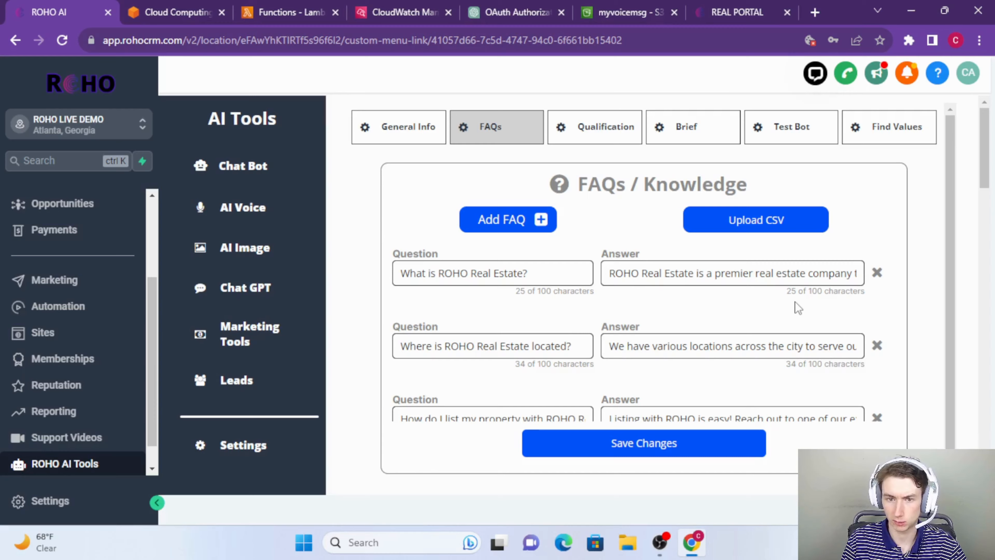
Open the qualification script and read its first three steps in full, on buying interest, budget and timeline.
{"action": "left_click", "coordinate": [621, 148]}
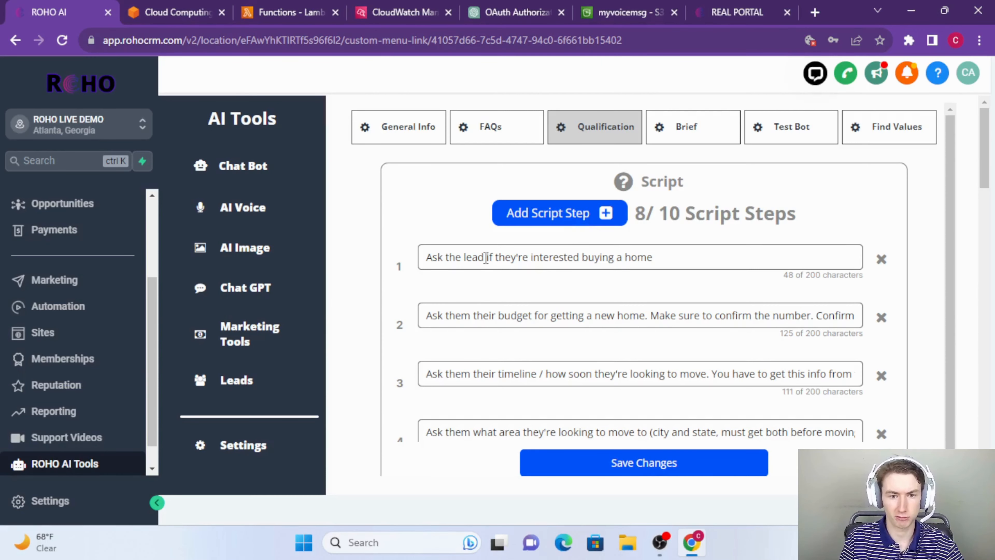
{"action": "left_click", "coordinate": [596, 258]}
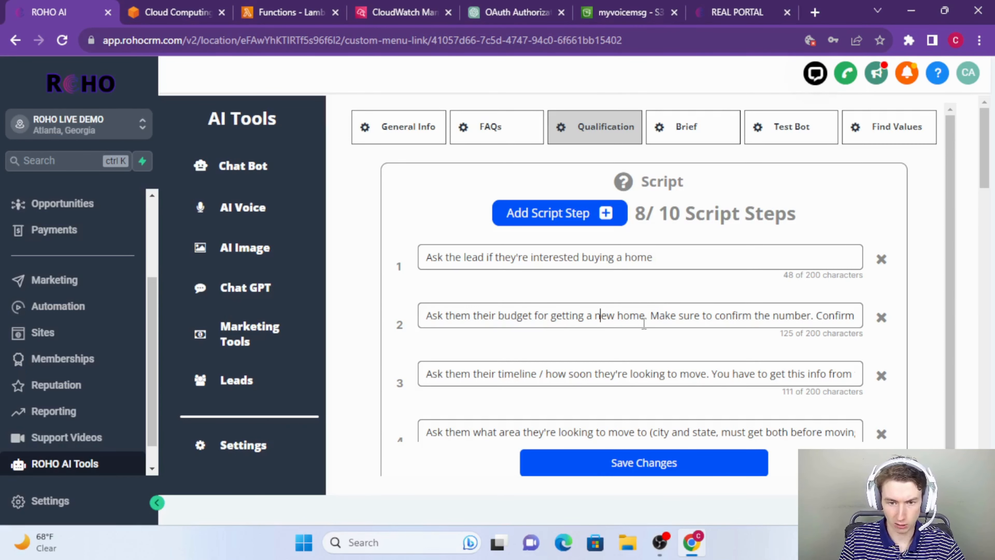
{"action": "left_click", "coordinate": [740, 315]}
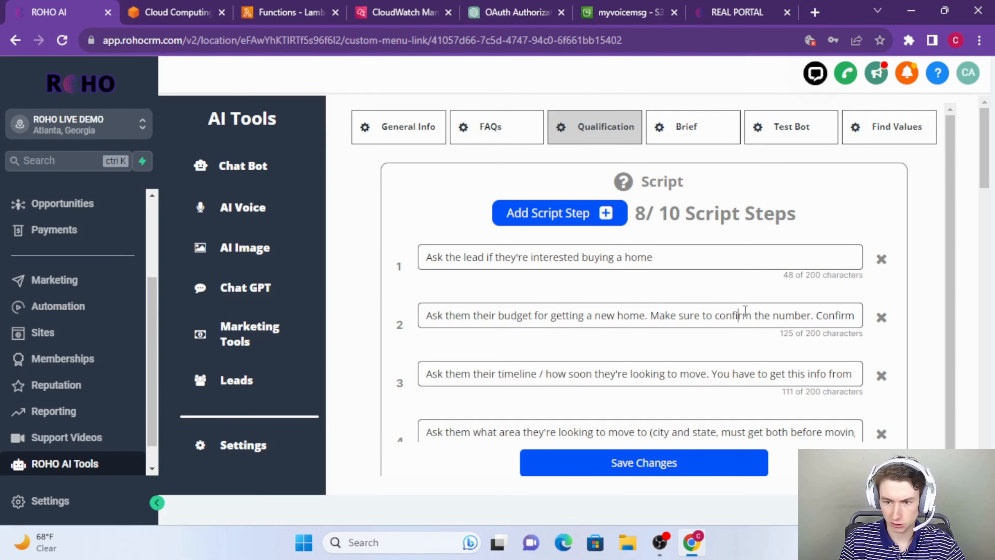
{"action": "scroll", "coordinate": [745, 310], "scroll_direction": "right", "scroll_amount": 5}
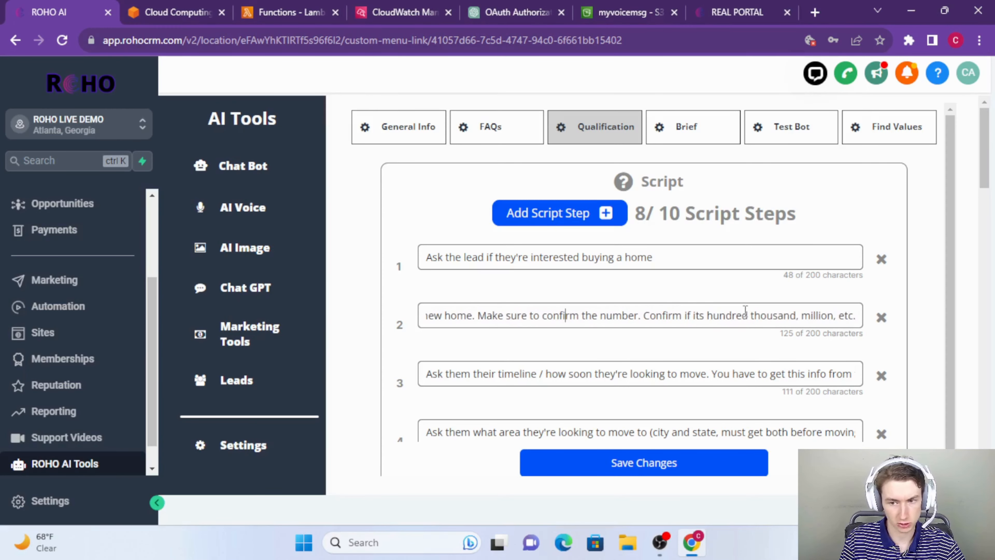
{"action": "scroll", "coordinate": [739, 318], "scroll_direction": "down", "scroll_amount": 1}
{"action": "left_click", "coordinate": [536, 304]}
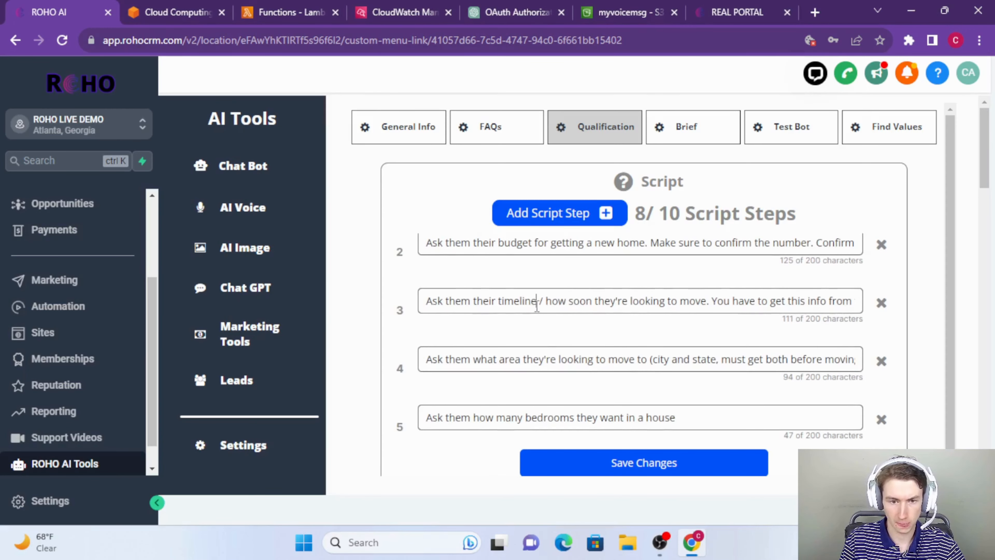
{"action": "left_click", "coordinate": [432, 304]}
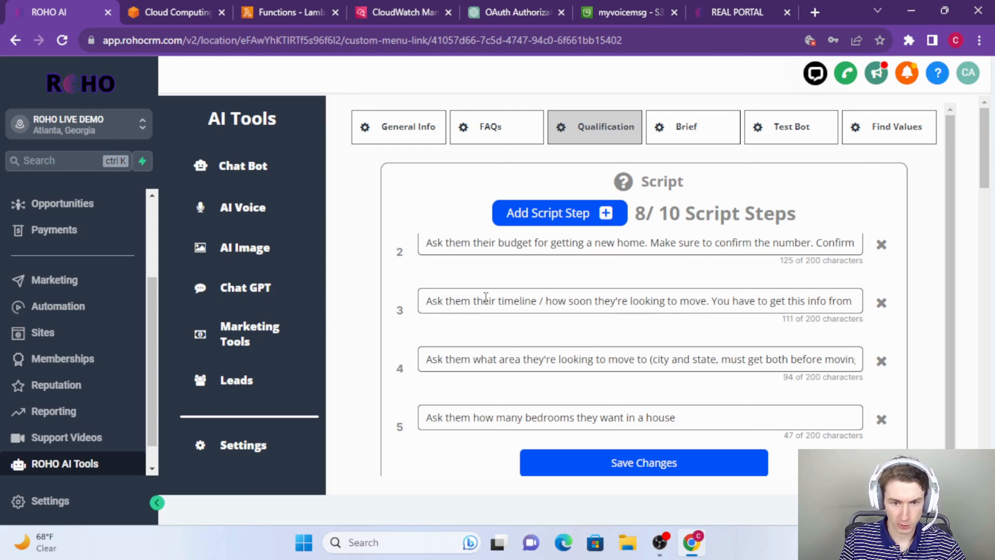
{"action": "scroll", "coordinate": [598, 292], "scroll_direction": "right", "scroll_amount": 1}
{"action": "scroll", "coordinate": [605, 304], "scroll_direction": "right", "scroll_amount": 1}
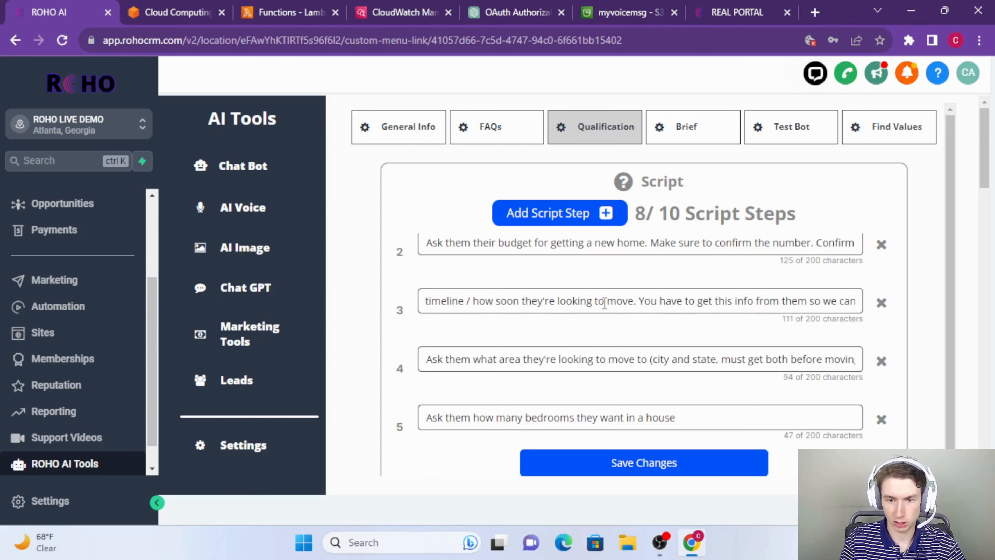
{"action": "scroll", "coordinate": [605, 303], "scroll_direction": "right", "scroll_amount": 1}
Read qualification script steps 4 to 7, covering area, bedrooms, other requirements and sending listings.
{"action": "scroll", "coordinate": [604, 304], "scroll_direction": "down", "scroll_amount": 2}
{"action": "left_click", "coordinate": [579, 290]}
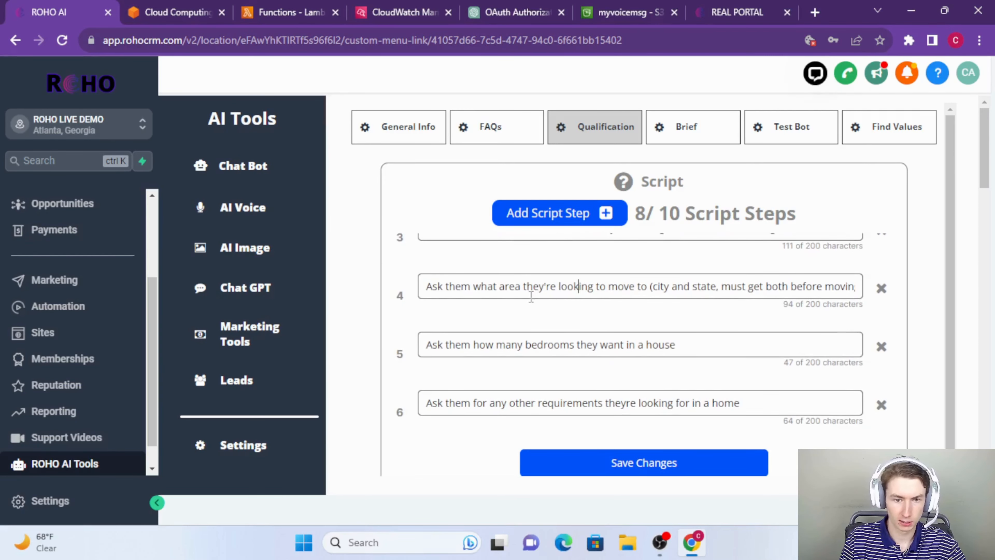
{"action": "left_click", "coordinate": [499, 290]}
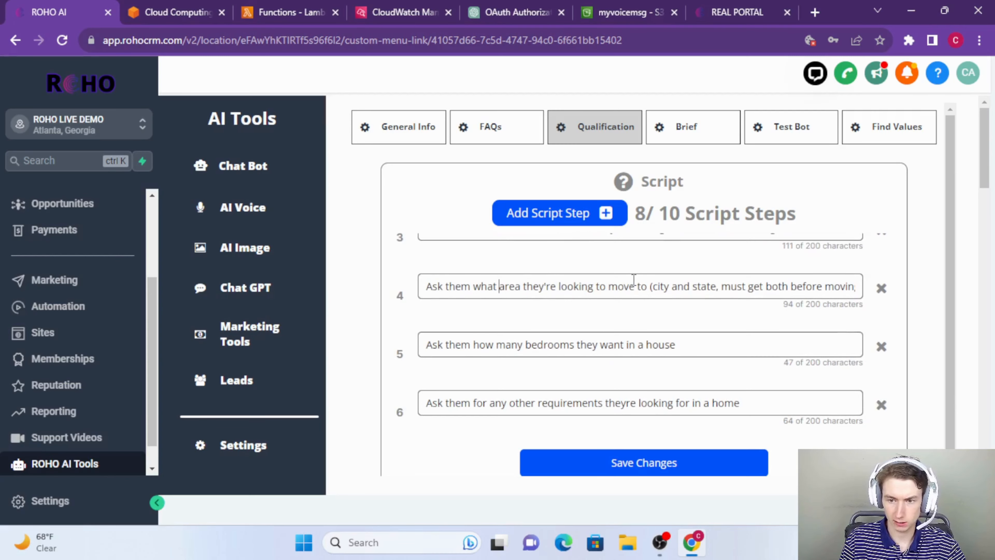
{"action": "scroll", "coordinate": [634, 279], "scroll_direction": "right", "scroll_amount": 1}
{"action": "scroll", "coordinate": [710, 313], "scroll_direction": "down", "scroll_amount": 2}
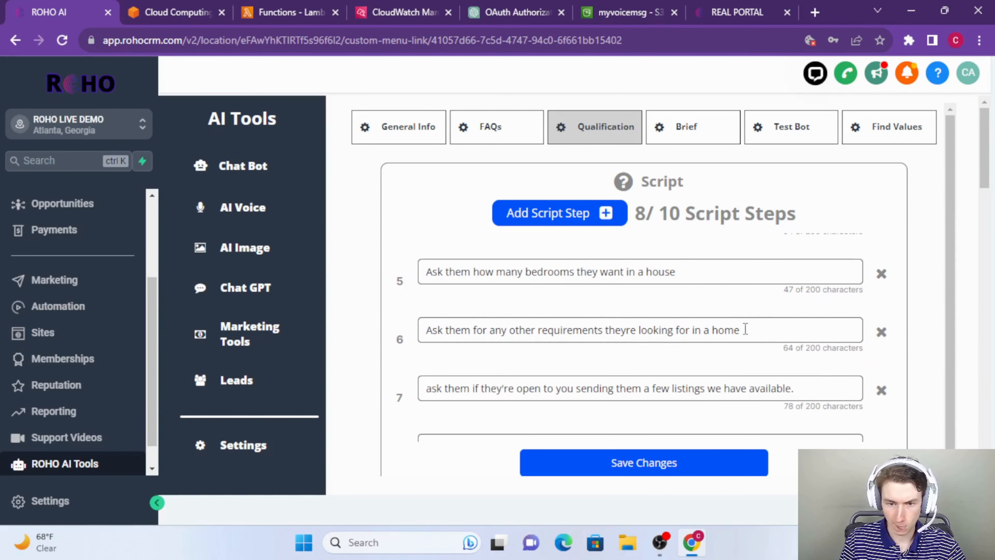
{"action": "scroll", "coordinate": [733, 364], "scroll_direction": "down", "scroll_amount": 1}
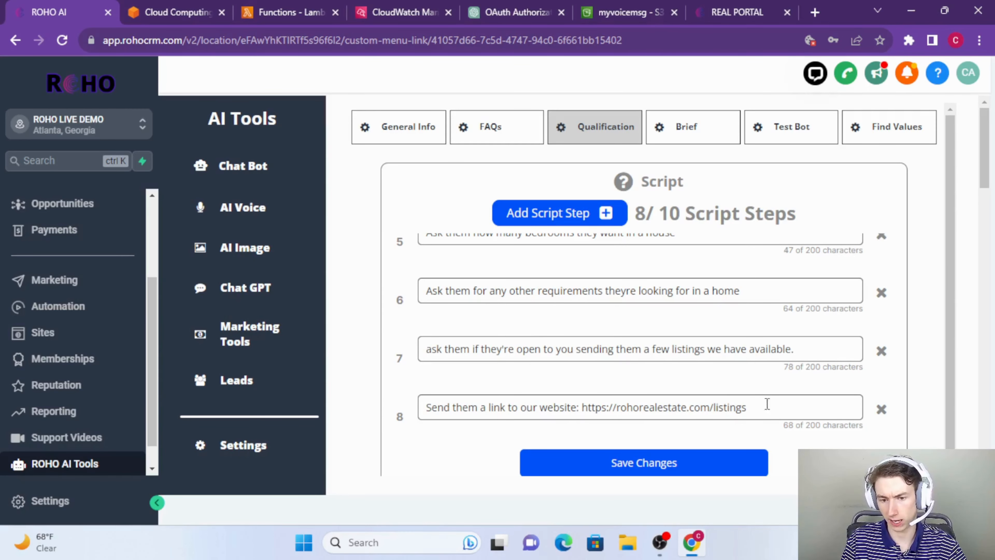
Examine the website link that script step 8 tells the bot to send to leads.
{"action": "double_click", "coordinate": [656, 408]}
{"action": "left_click", "coordinate": [636, 409]}
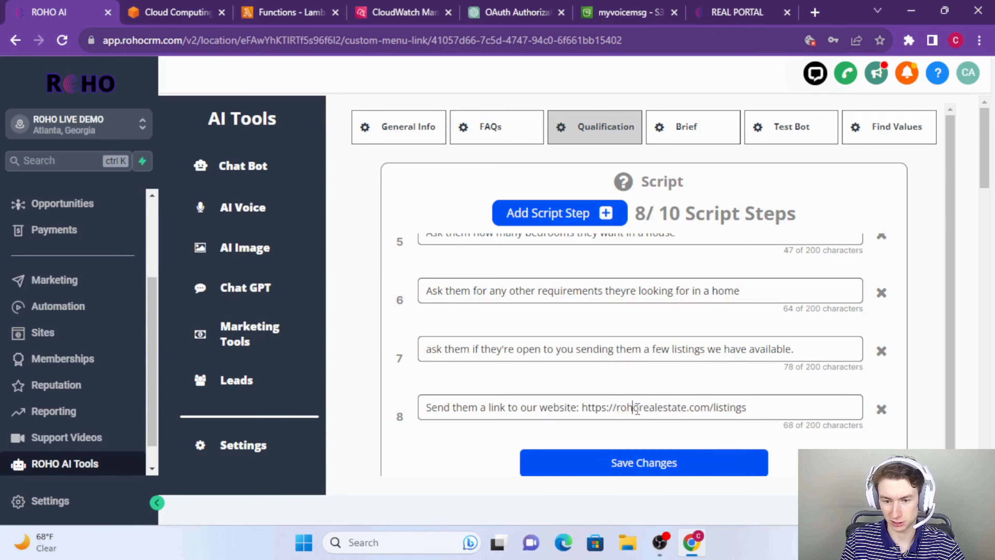
{"action": "double_click", "coordinate": [637, 409]}
{"action": "left_click", "coordinate": [798, 400]}
{"action": "double_click", "coordinate": [796, 400]}
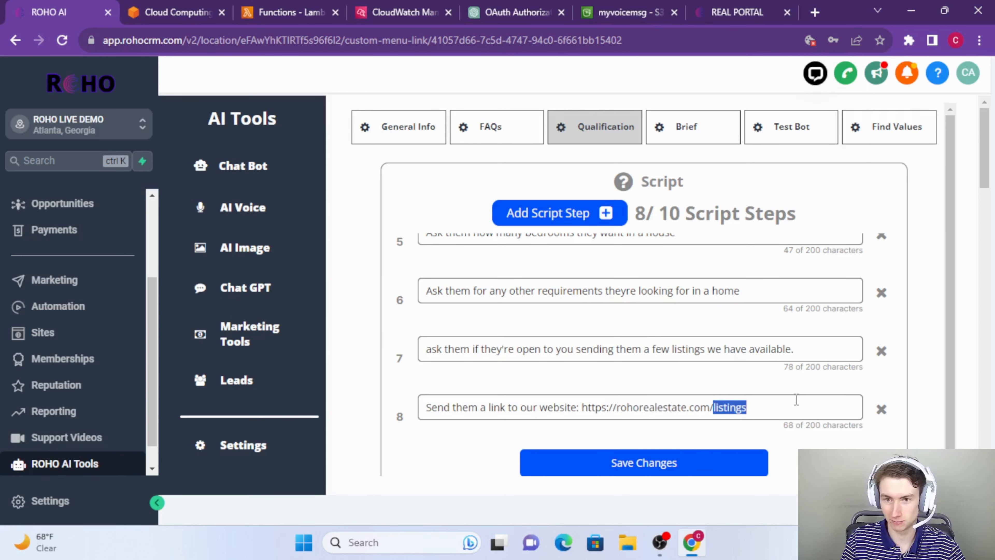
{"action": "triple_click", "coordinate": [796, 401]}
{"action": "left_click", "coordinate": [797, 402]}
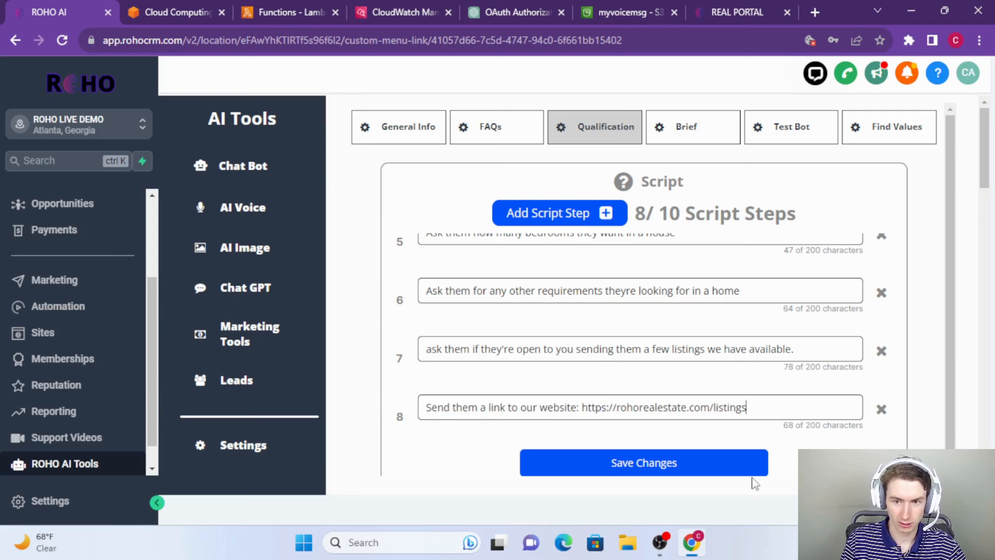
{"action": "scroll", "coordinate": [933, 419], "scroll_direction": "down", "scroll_amount": 1}
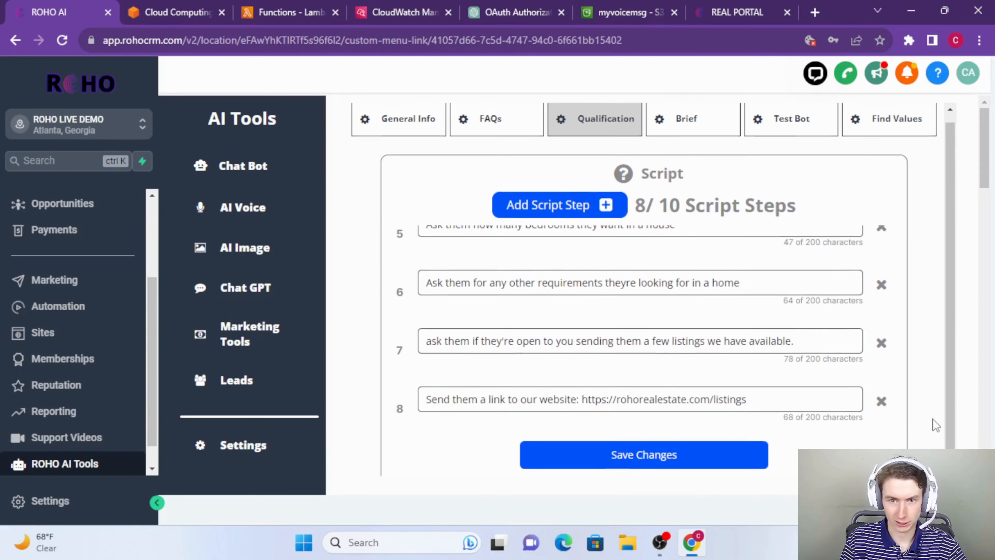
{"action": "scroll", "coordinate": [933, 419], "scroll_direction": "up", "scroll_amount": 1}
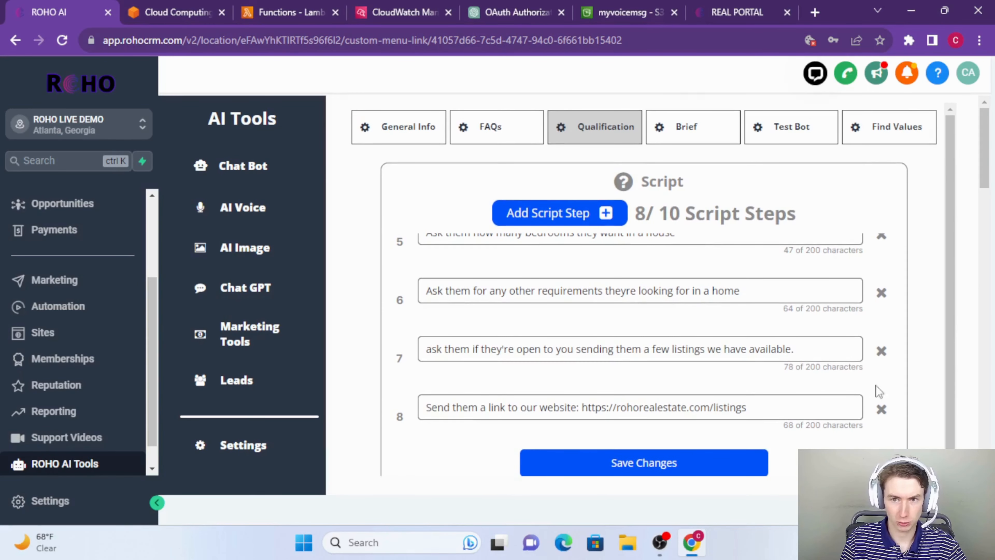
Open the bot's brief and read both the brief text and the intro message sent to contacts.
{"action": "left_click", "coordinate": [709, 129]}
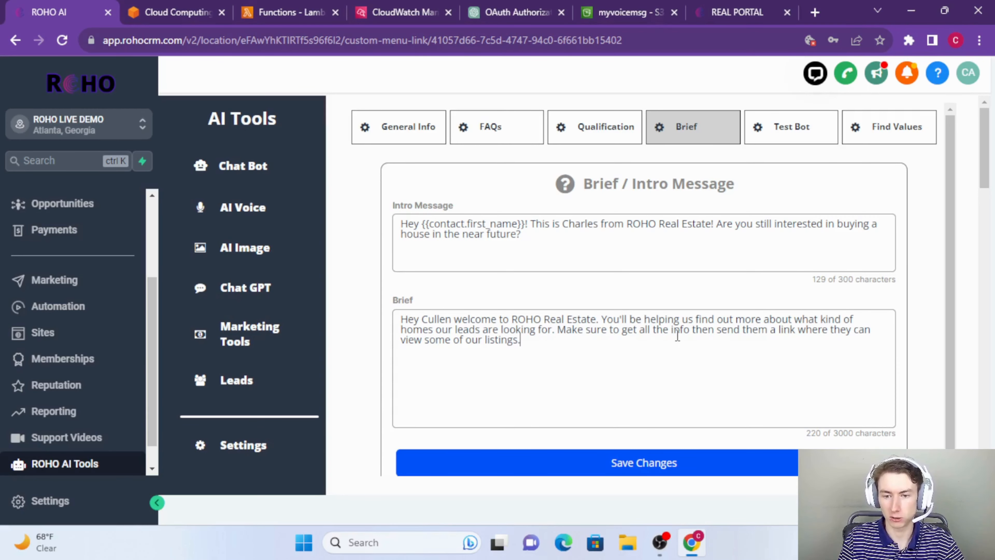
{"action": "left_click", "coordinate": [695, 345]}
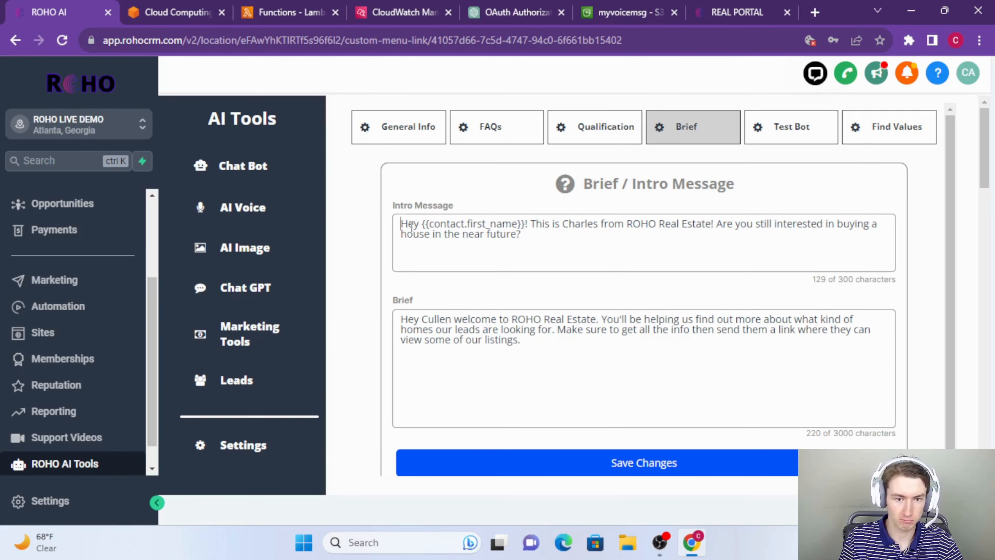
{"action": "left_click", "coordinate": [521, 236]}
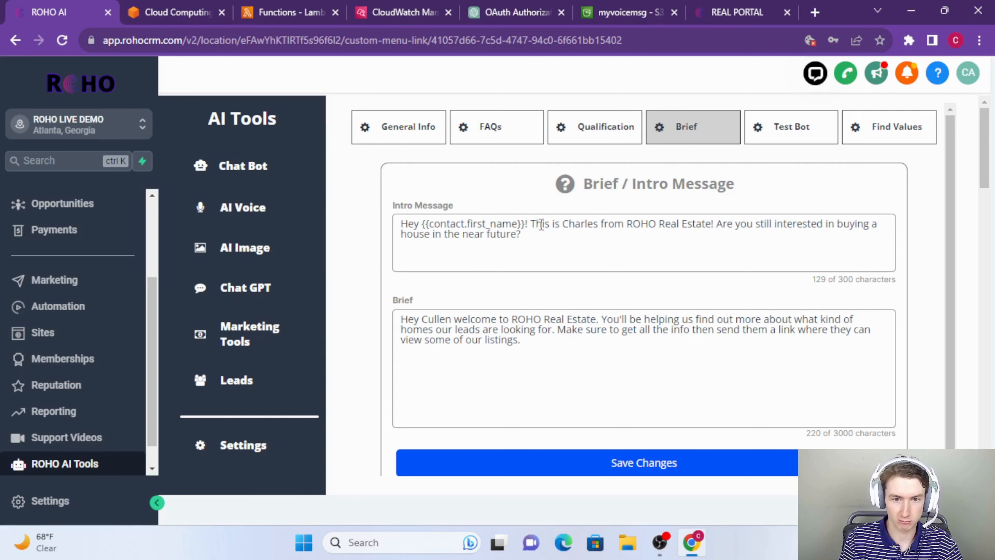
{"action": "left_click", "coordinate": [530, 226]}
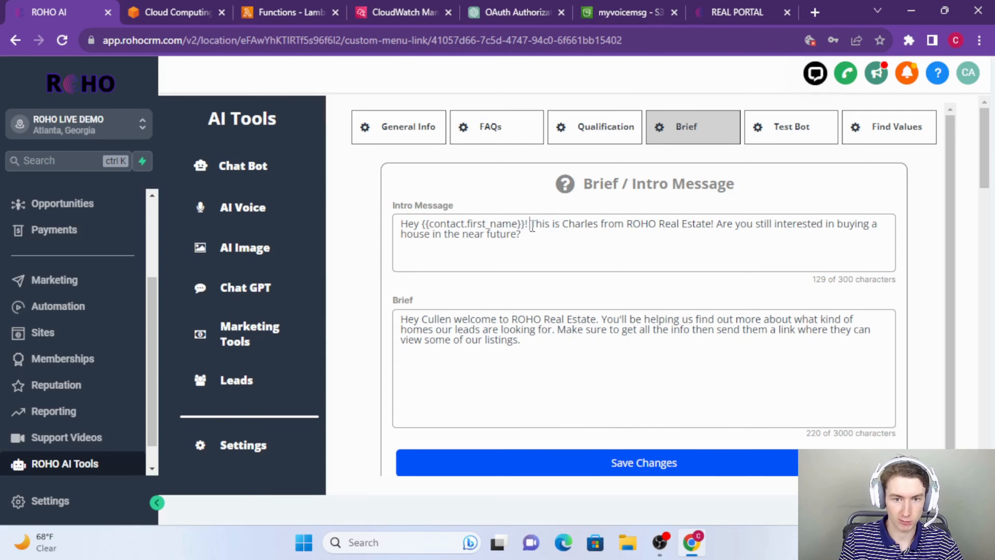
{"action": "left_click", "coordinate": [529, 235]}
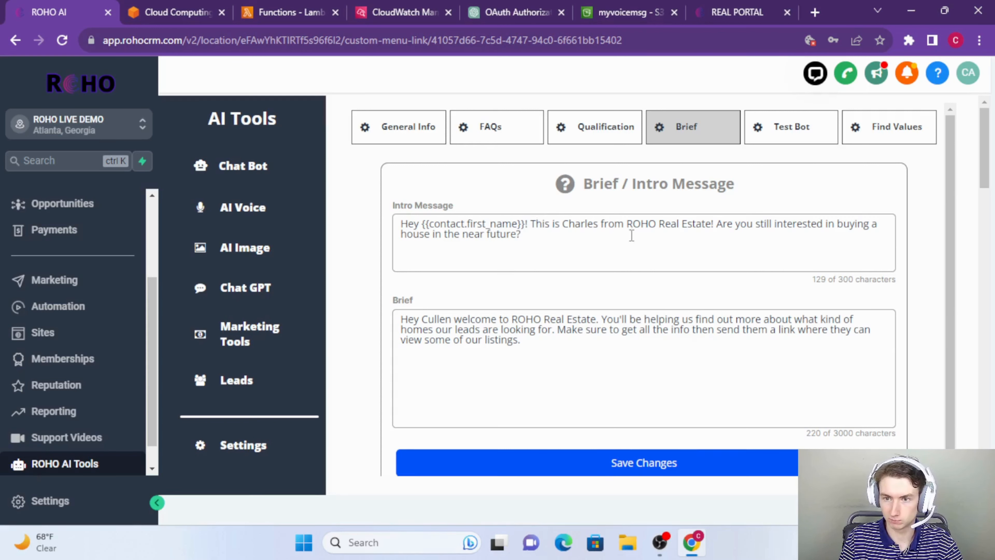
Open the bot testing page and look over its chat area and message box.
{"action": "left_click", "coordinate": [820, 141]}
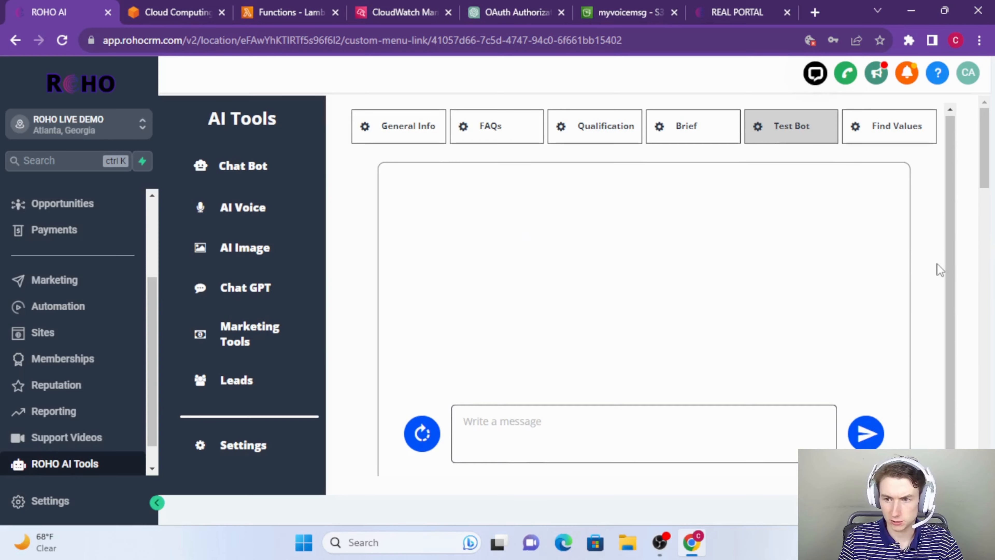
{"action": "scroll", "coordinate": [938, 264], "scroll_direction": "down", "scroll_amount": 1}
{"action": "scroll", "coordinate": [936, 290], "scroll_direction": "up", "scroll_amount": 1}
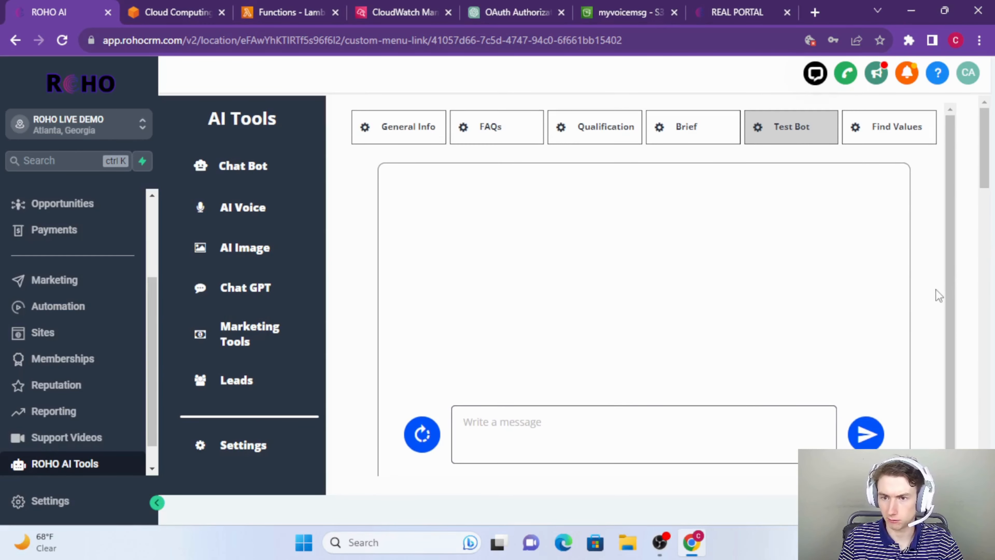
{"action": "scroll", "coordinate": [936, 290], "scroll_direction": "down", "scroll_amount": 1}
{"action": "scroll", "coordinate": [936, 290], "scroll_direction": "up", "scroll_amount": 1}
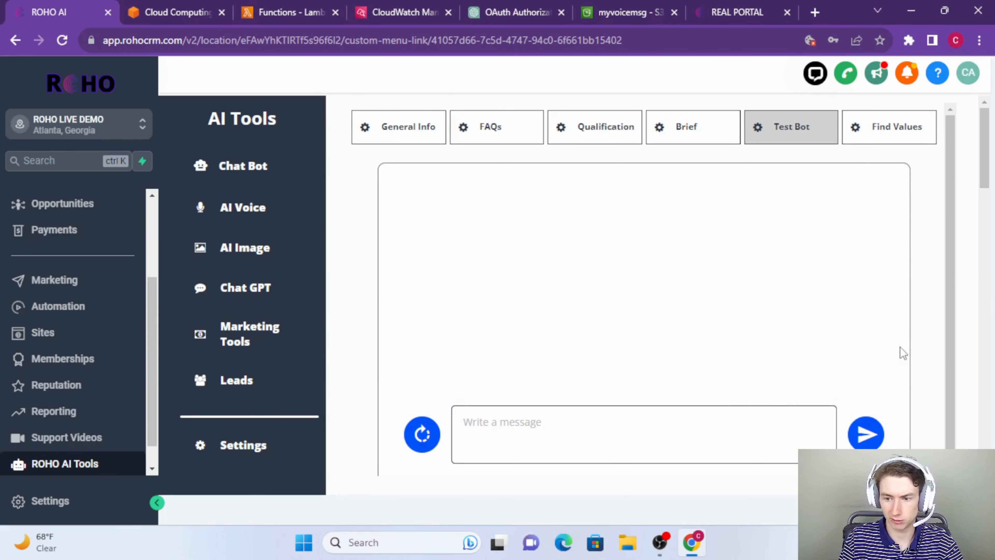
{"action": "scroll", "coordinate": [918, 337], "scroll_direction": "down", "scroll_amount": 1}
{"action": "scroll", "coordinate": [918, 338], "scroll_direction": "up", "scroll_amount": 1}
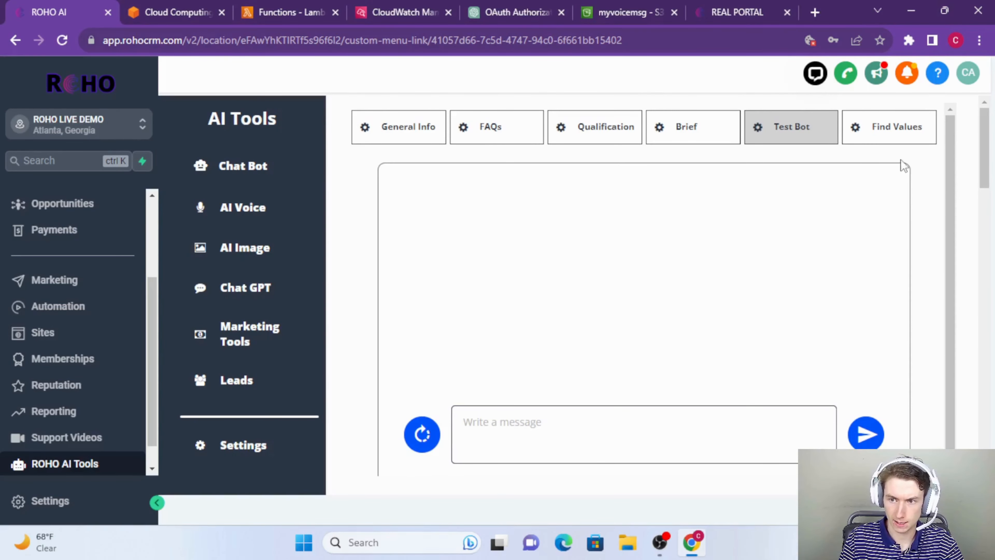
Open the values the bot extracts from text and review the entries from budget through number of bedrooms.
{"action": "left_click", "coordinate": [897, 131]}
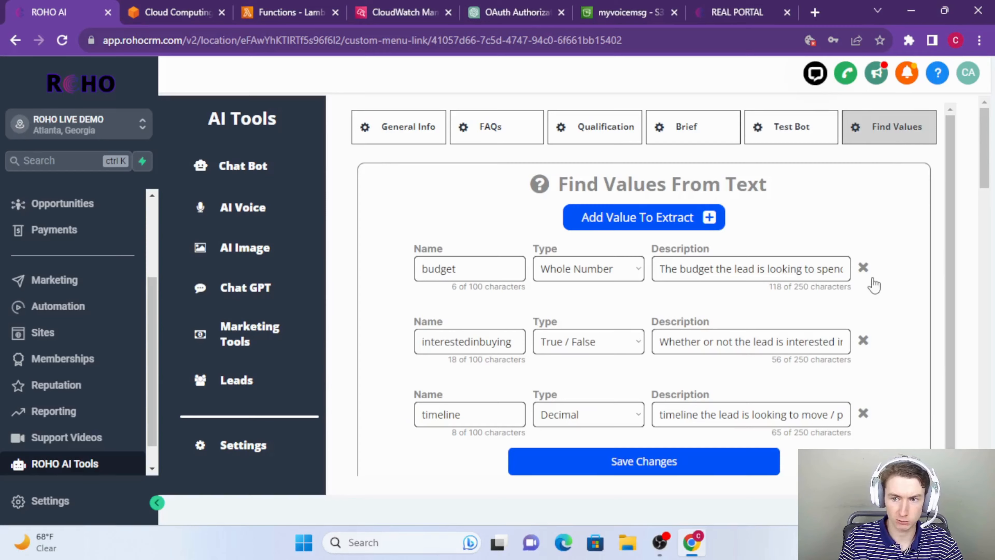
{"action": "scroll", "coordinate": [877, 276], "scroll_direction": "down", "scroll_amount": 2}
{"action": "scroll", "coordinate": [882, 277], "scroll_direction": "up", "scroll_amount": 2}
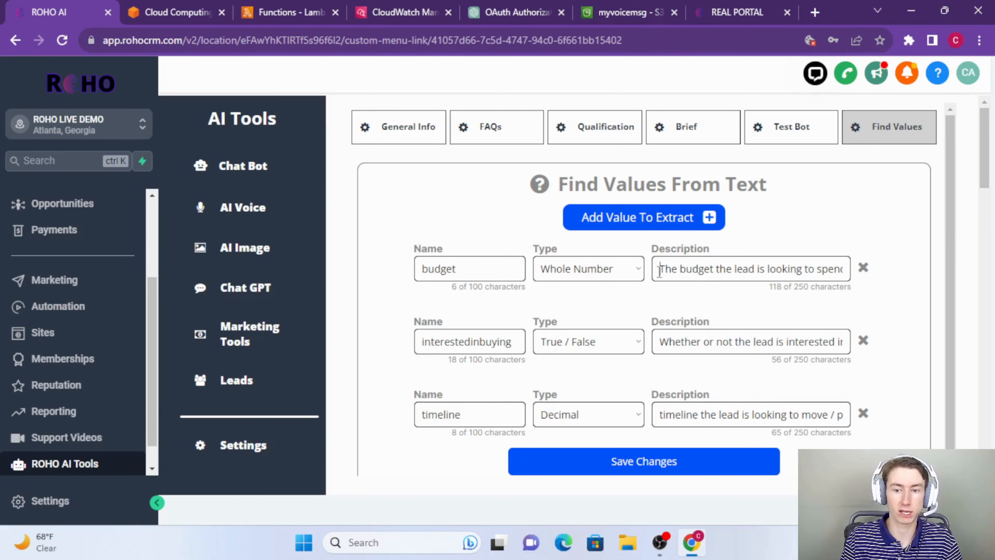
{"action": "scroll", "coordinate": [548, 274], "scroll_direction": "down", "scroll_amount": 2}
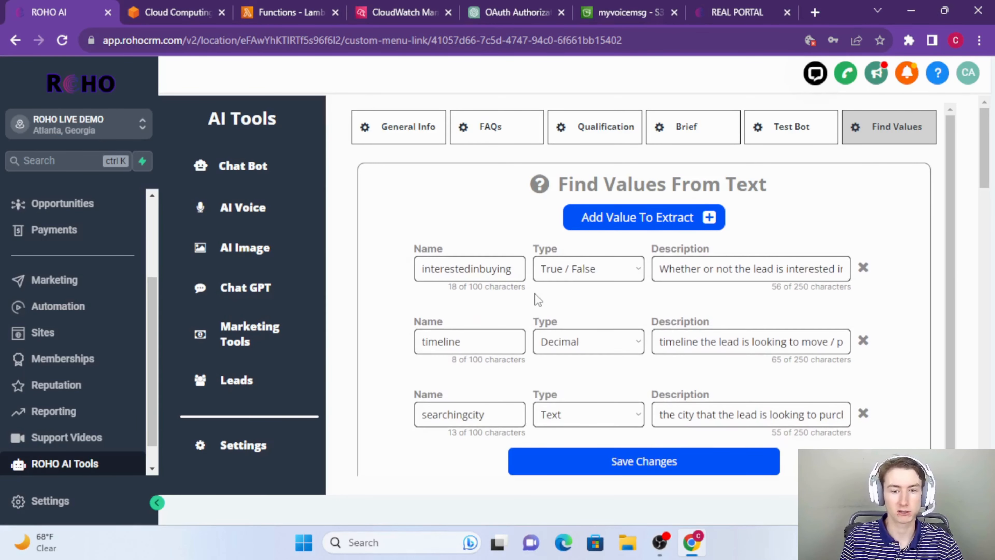
{"action": "scroll", "coordinate": [498, 340], "scroll_direction": "down", "scroll_amount": 1}
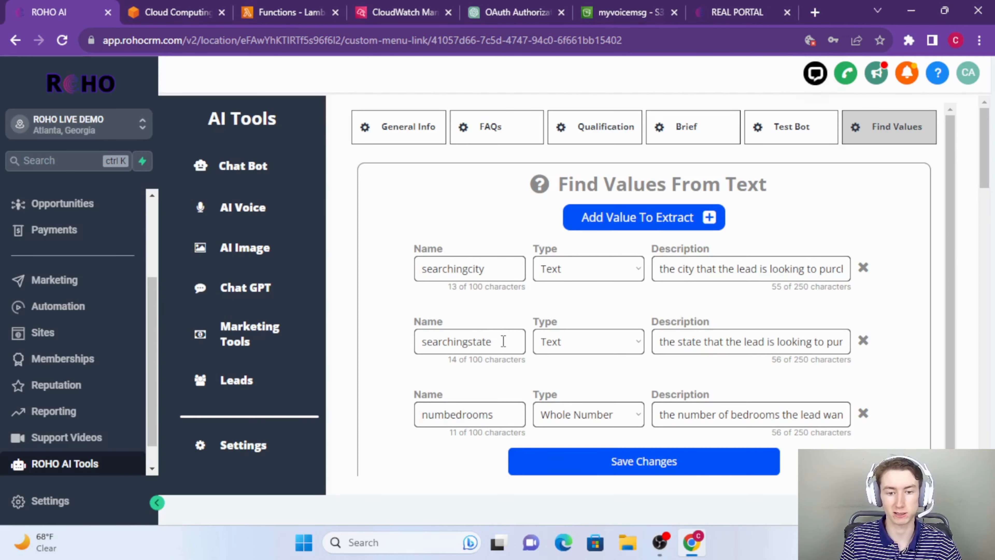
{"action": "scroll", "coordinate": [504, 341], "scroll_direction": "up", "scroll_amount": 3}
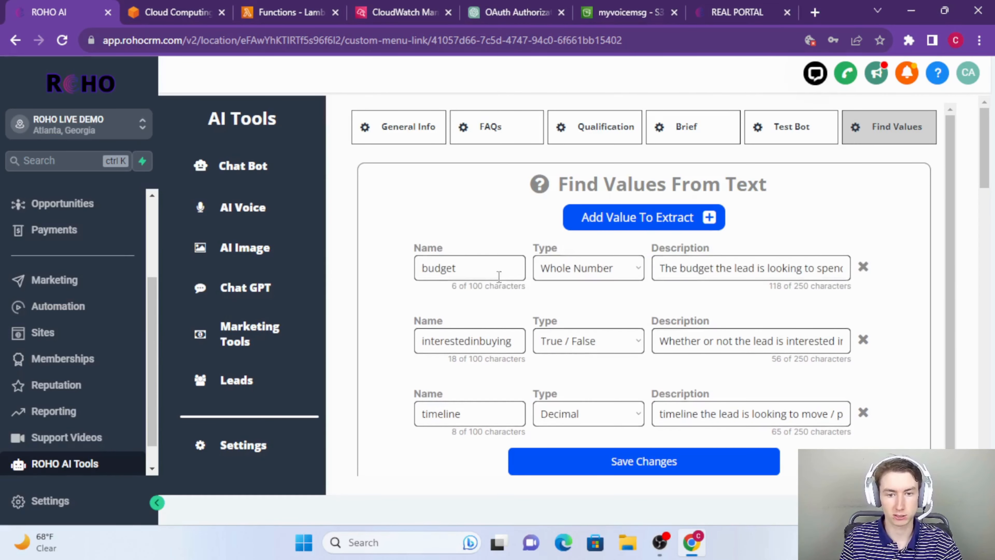
Examine the budget value's name and the data types available for it, keeping Whole Number.
{"action": "double_click", "coordinate": [451, 273]}
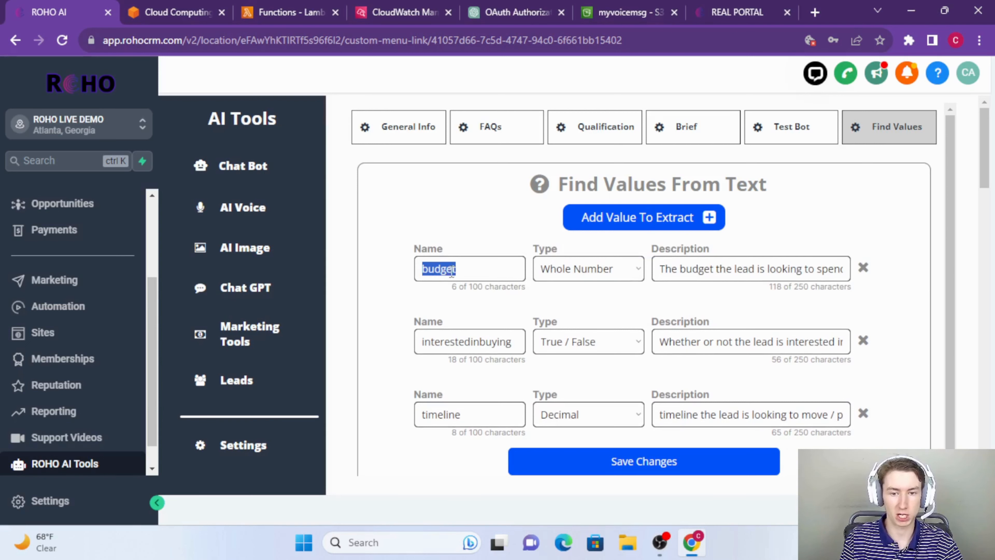
{"action": "left_click", "coordinate": [452, 273]}
{"action": "left_click", "coordinate": [599, 267]}
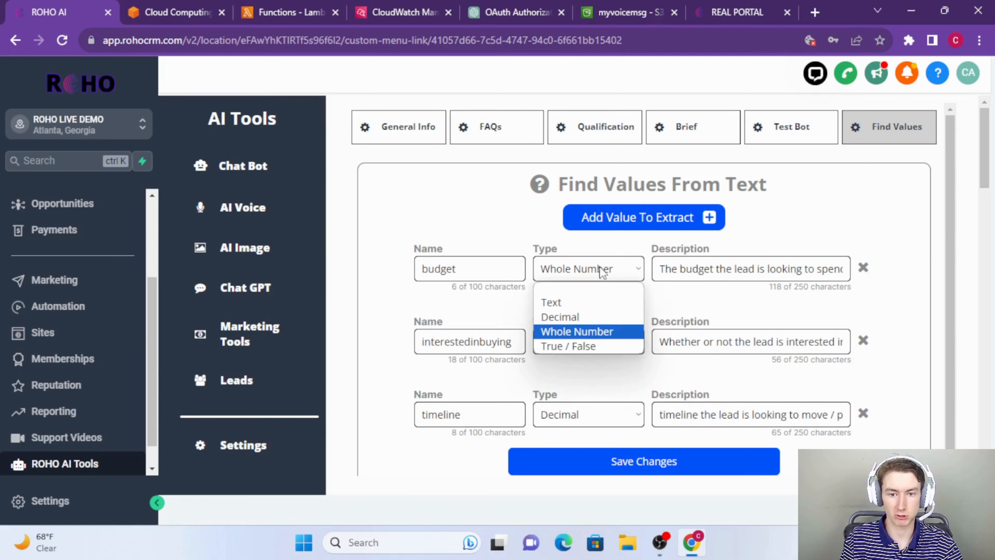
{"action": "left_click", "coordinate": [600, 267]}
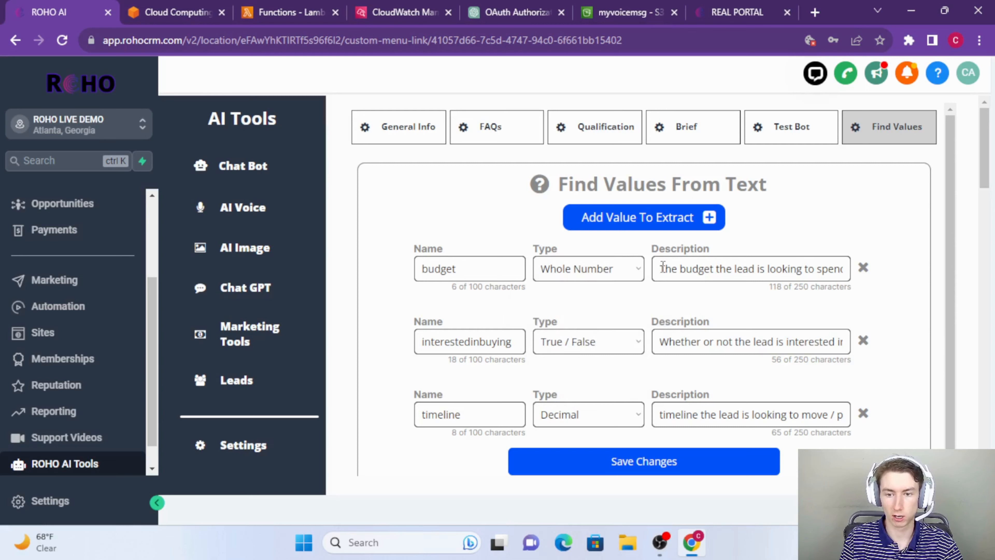
{"action": "left_click", "coordinate": [599, 273]}
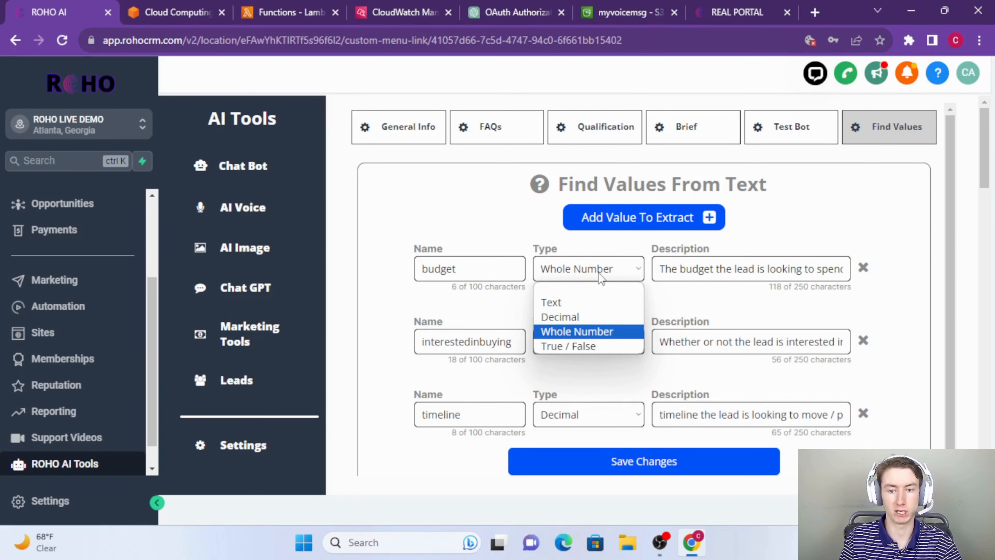
{"action": "left_click", "coordinate": [599, 273]}
{"action": "left_click", "coordinate": [598, 273]}
{"action": "left_click", "coordinate": [511, 258]}
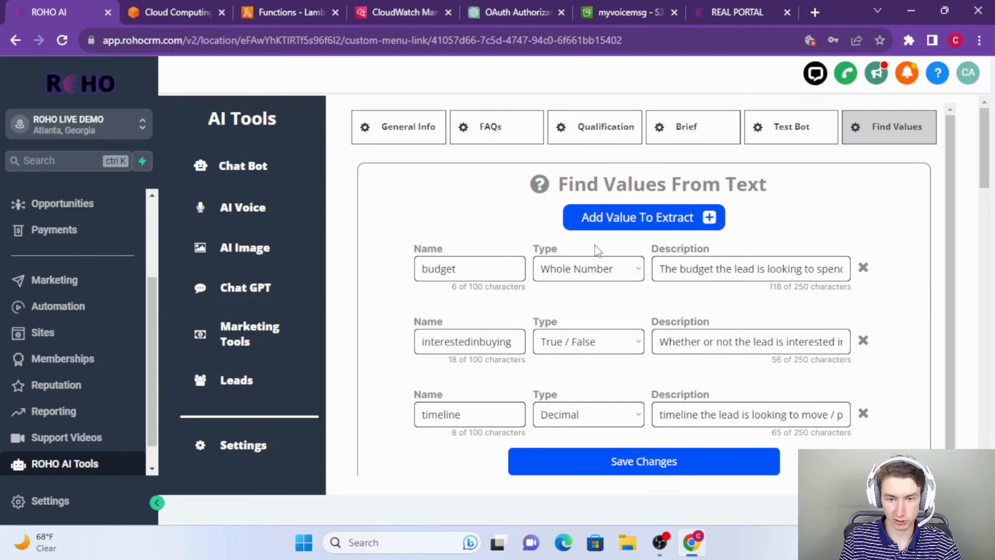
Read the budget value's description through to its end.
{"action": "double_click", "coordinate": [665, 270]}
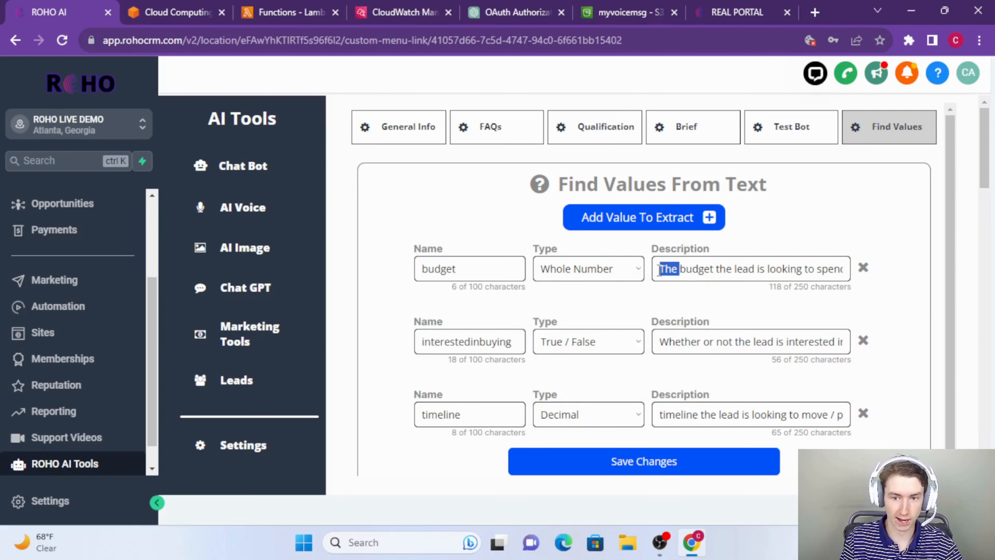
{"action": "left_click", "coordinate": [659, 270]}
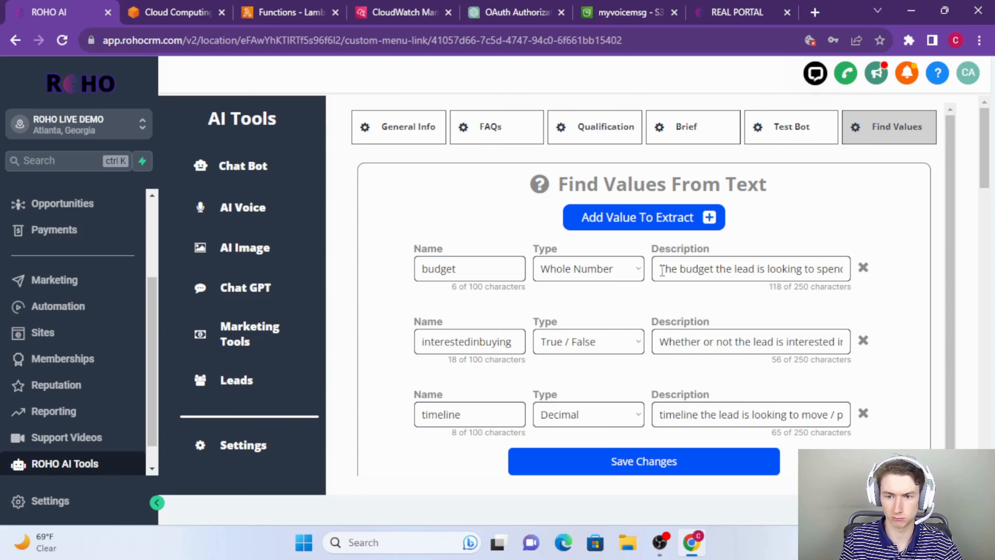
{"action": "left_click_drag", "start_coordinate": [661, 270], "coordinate": [699, 270]}
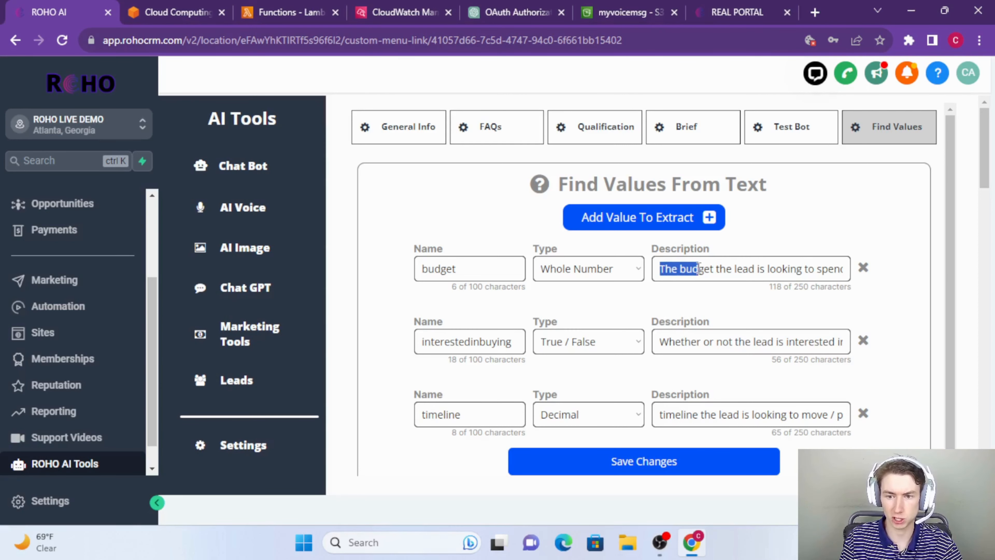
{"action": "left_click", "coordinate": [699, 270]}
{"action": "scroll", "coordinate": [699, 269], "scroll_direction": "right", "scroll_amount": 2}
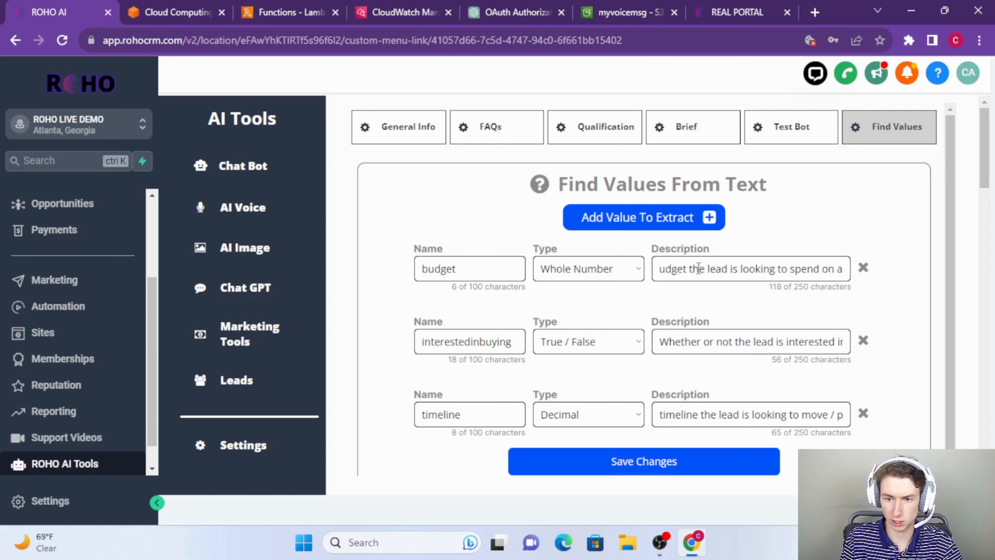
{"action": "scroll", "coordinate": [699, 270], "scroll_direction": "right", "scroll_amount": 3}
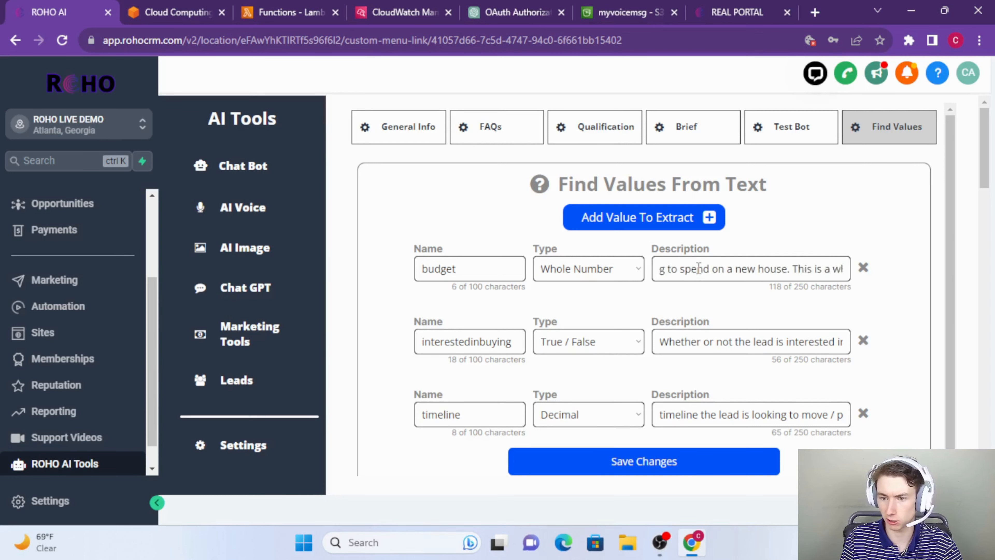
{"action": "scroll", "coordinate": [715, 273], "scroll_direction": "right", "scroll_amount": 2}
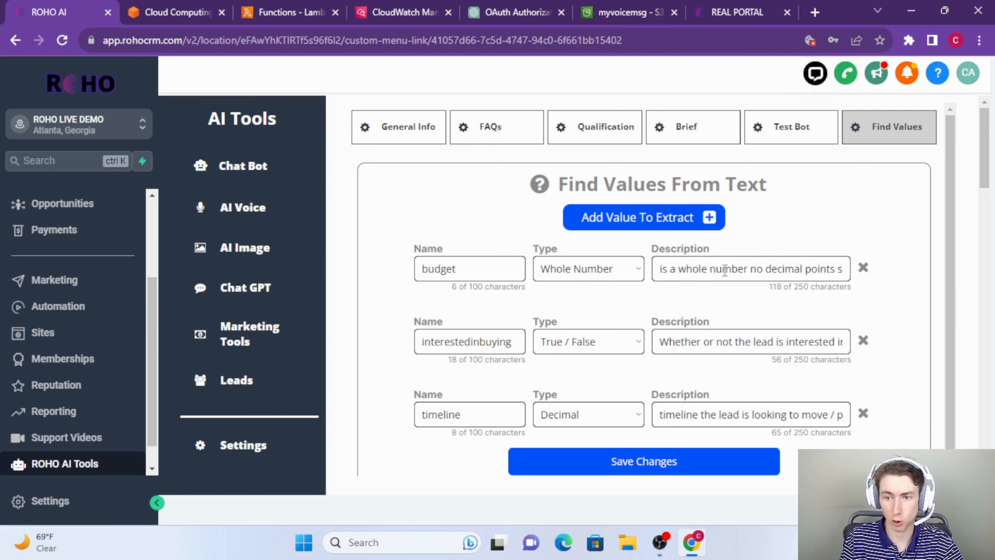
{"action": "scroll", "coordinate": [725, 271], "scroll_direction": "right", "scroll_amount": 2}
{"action": "scroll", "coordinate": [725, 271], "scroll_direction": "right", "scroll_amount": 1}
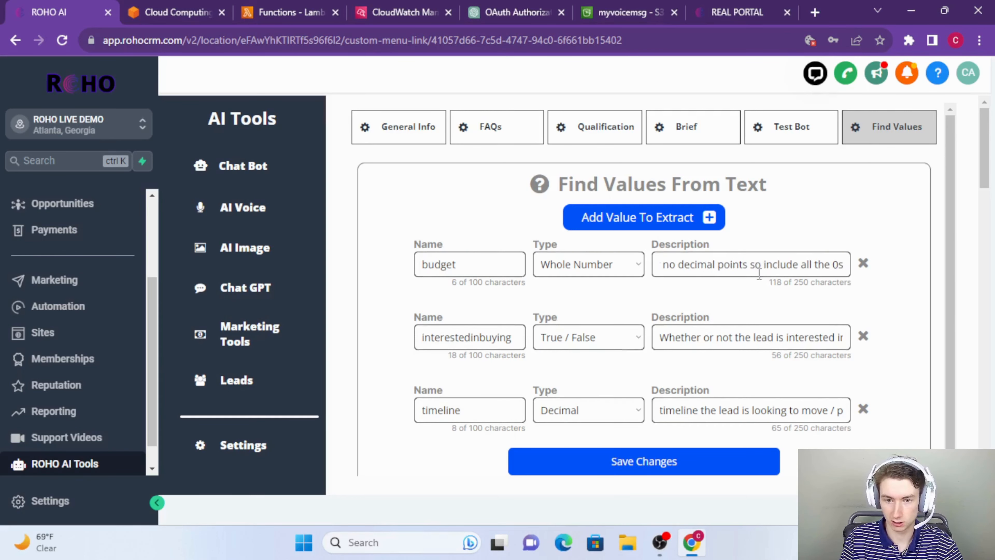
Read the full description of the interestedinbuying value and check its name and type.
{"action": "scroll", "coordinate": [764, 290], "scroll_direction": "down", "scroll_amount": 2}
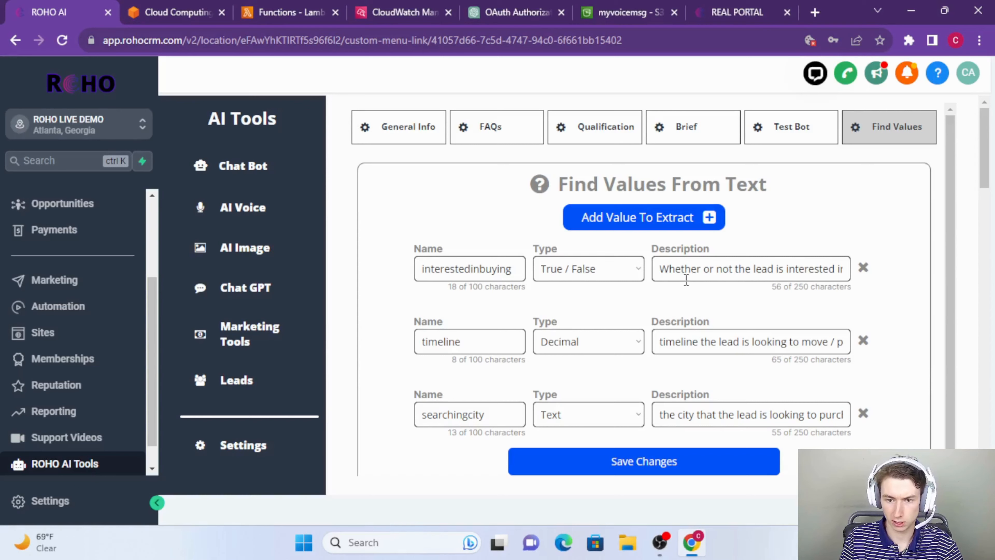
{"action": "scroll", "coordinate": [728, 270], "scroll_direction": "right", "scroll_amount": 2}
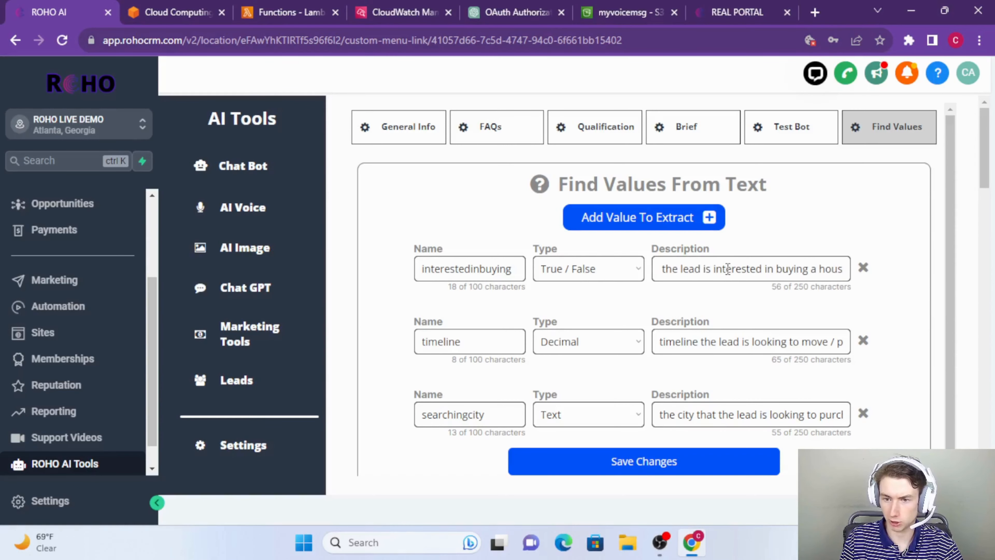
{"action": "scroll", "coordinate": [759, 272], "scroll_direction": "right", "scroll_amount": 1}
{"action": "scroll", "coordinate": [759, 271], "scroll_direction": "left", "scroll_amount": 3}
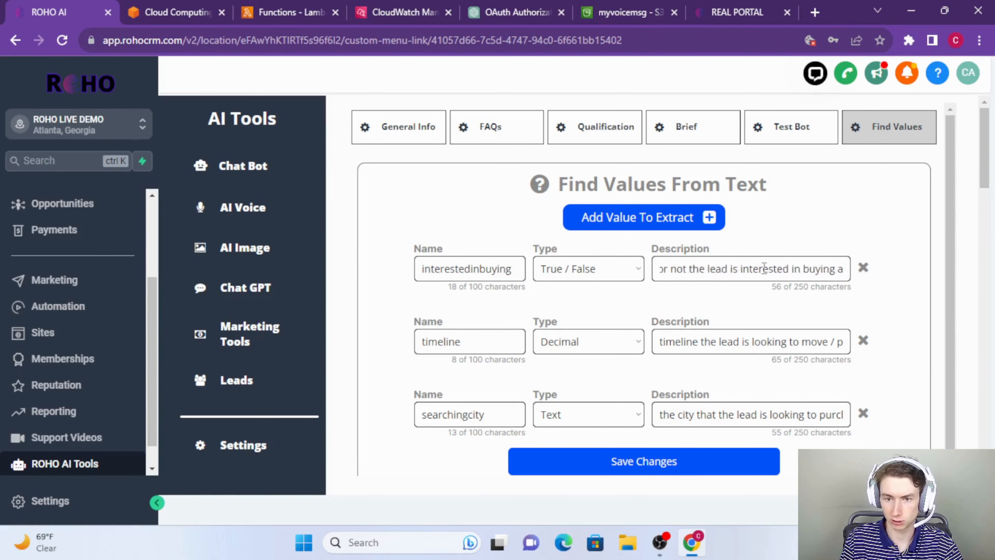
{"action": "left_click", "coordinate": [693, 277]}
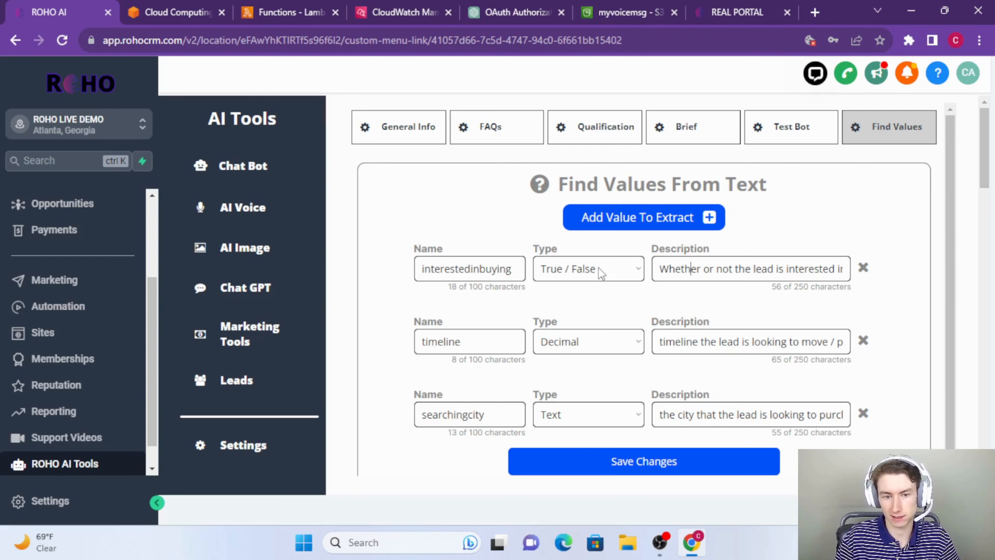
{"action": "double_click", "coordinate": [496, 268]}
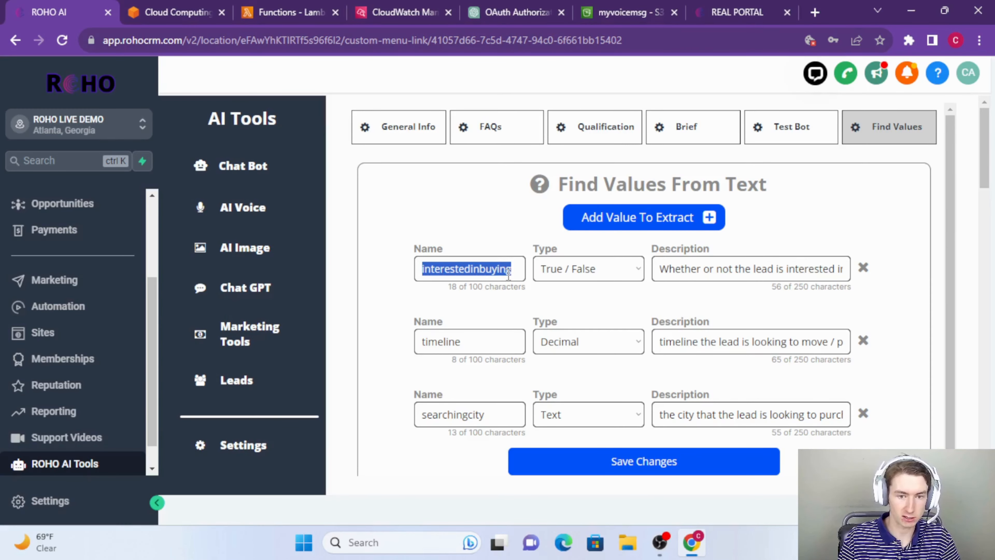
{"action": "left_click", "coordinate": [514, 268]}
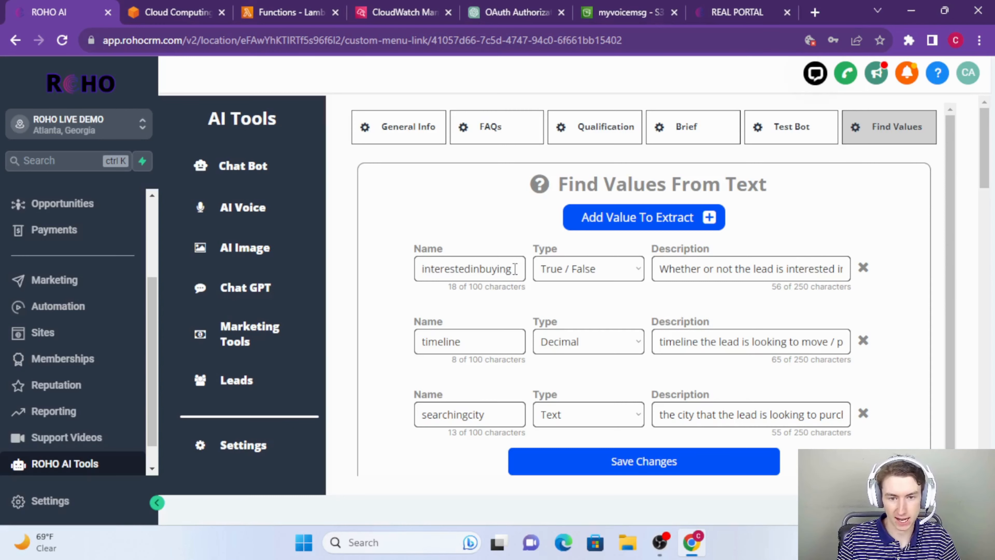
Check the timeline value's name and type, and read its description through to the end.
{"action": "left_click", "coordinate": [504, 338]}
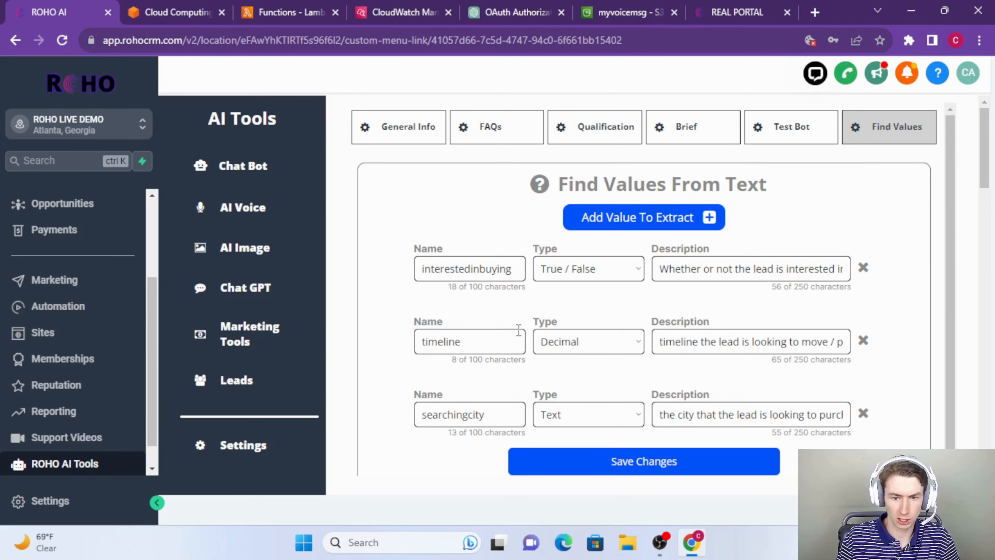
{"action": "scroll", "coordinate": [604, 340], "scroll_direction": "down", "scroll_amount": 2}
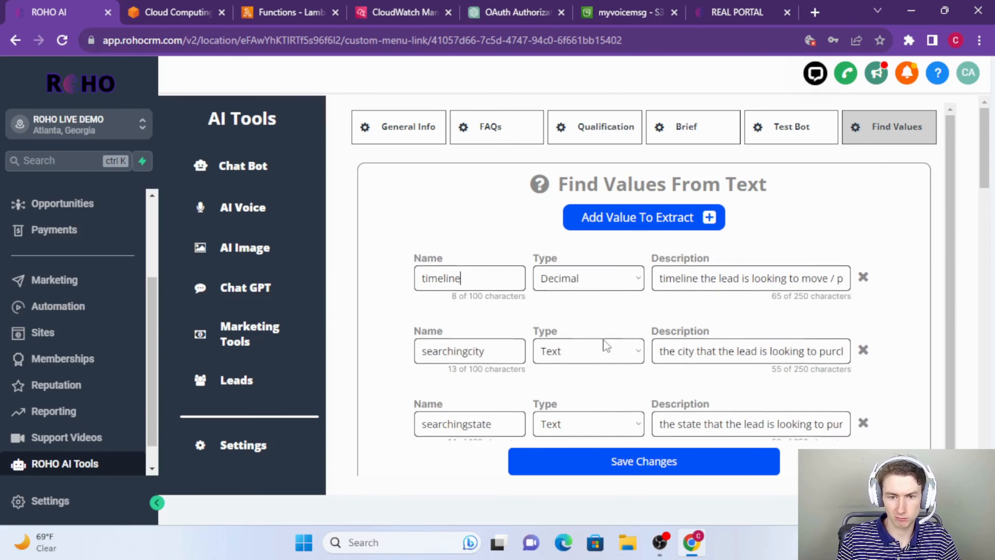
{"action": "scroll", "coordinate": [604, 340], "scroll_direction": "up", "scroll_amount": 2}
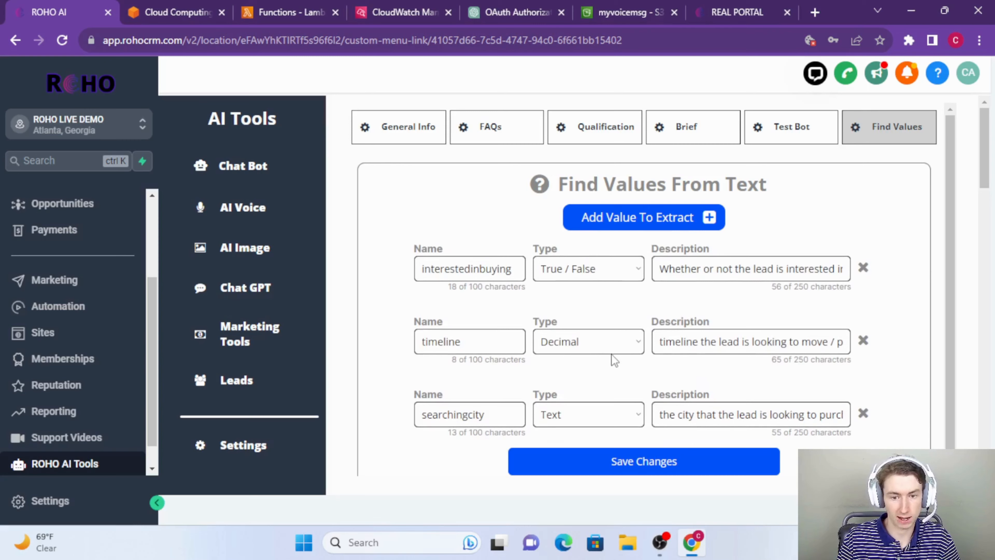
{"action": "left_click", "coordinate": [707, 340]}
{"action": "key", "text": "Right"}
{"action": "key", "text": "Right"}
{"action": "key", "text": "Right"}
{"action": "key", "text": "Right"}
{"action": "key", "text": "Right"}
{"action": "key", "text": "Right"}
{"action": "key", "text": "Right"}
{"action": "key", "text": "Right"}
{"action": "key", "text": "Right"}
{"action": "key", "text": "Right"}
{"action": "key", "text": "Right"}
{"action": "key", "text": "Right"}
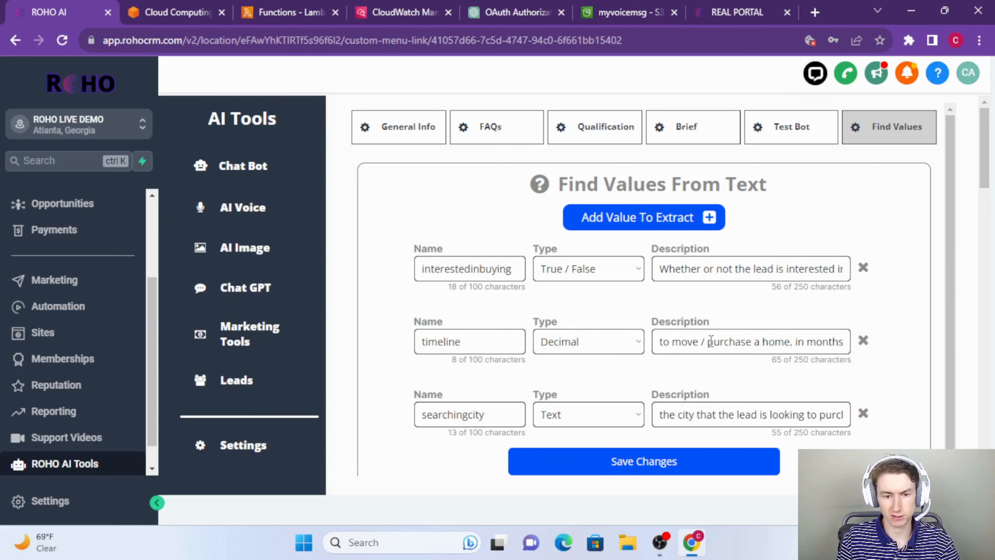
Review the remaining extracted values from searchingcity through interestedinselling, and return to the budget entry.
{"action": "scroll", "coordinate": [688, 352], "scroll_direction": "down", "scroll_amount": 2}
{"action": "left_click", "coordinate": [689, 347]}
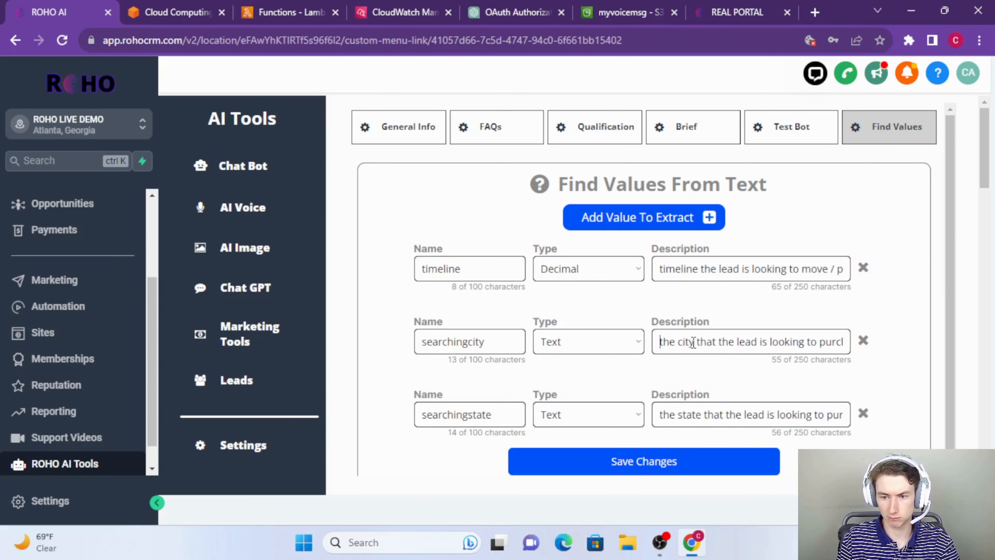
{"action": "key", "text": "End"}
{"action": "scroll", "coordinate": [622, 358], "scroll_direction": "down", "scroll_amount": 2}
{"action": "scroll", "coordinate": [572, 351], "scroll_direction": "down", "scroll_amount": 2}
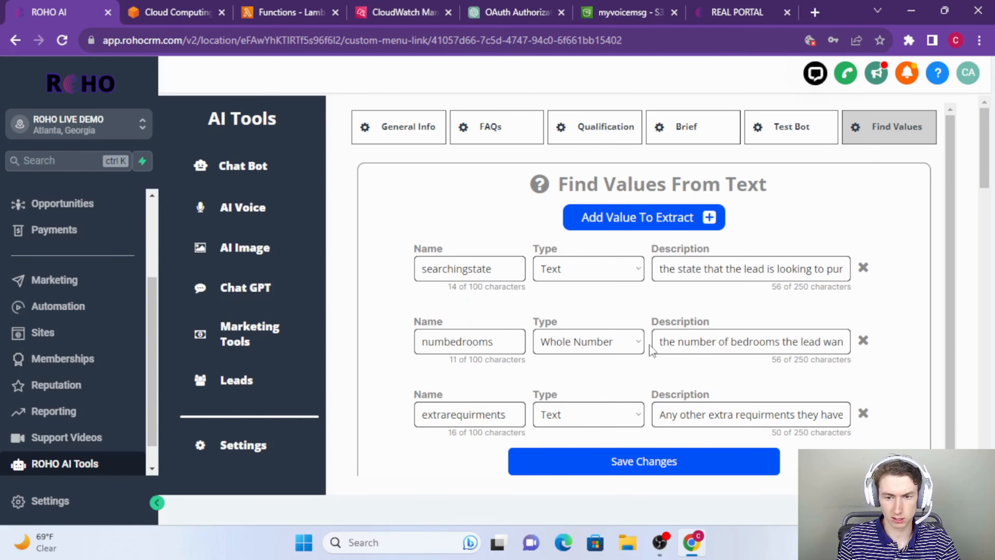
{"action": "scroll", "coordinate": [687, 348], "scroll_direction": "down", "scroll_amount": 2}
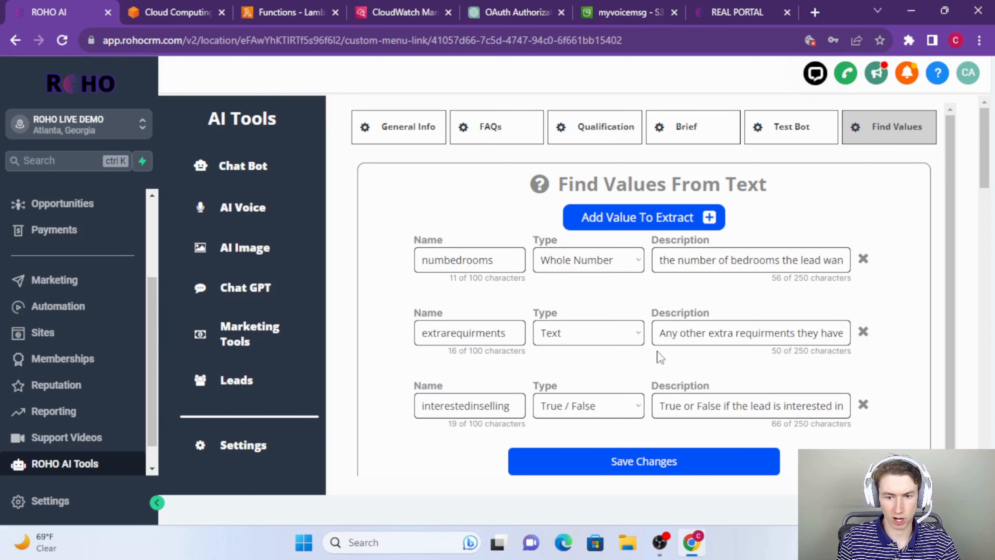
{"action": "scroll", "coordinate": [692, 394], "scroll_direction": "up", "scroll_amount": 6}
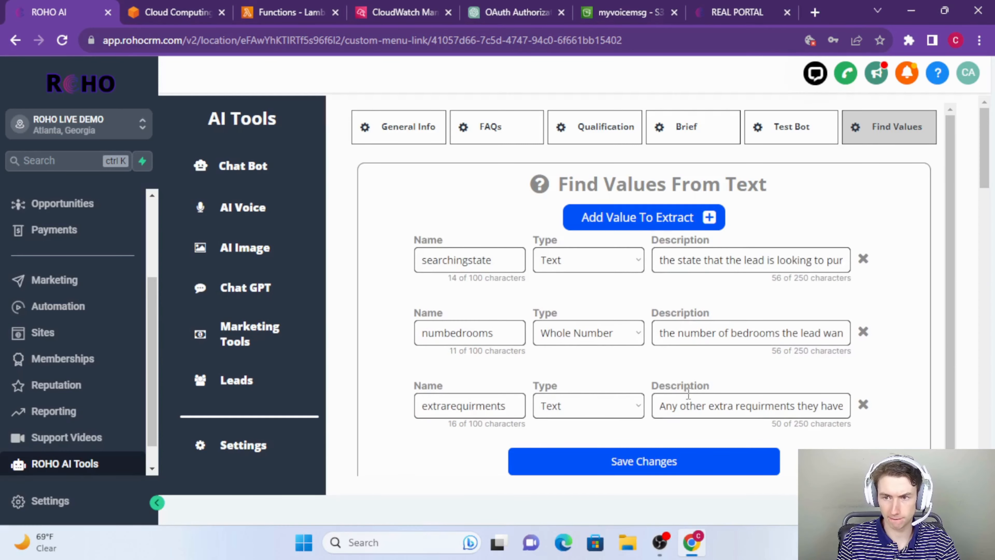
{"action": "scroll", "coordinate": [691, 392], "scroll_direction": "up", "scroll_amount": 2}
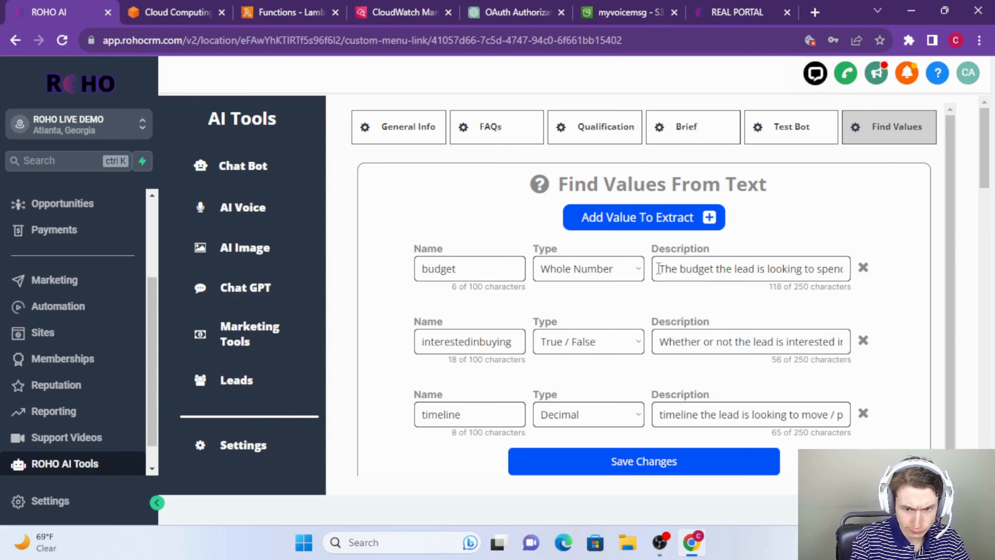
Open the "1. Generate AI Message" workflow from the AI Bot Workflows automation folder and show its channel branches.
{"action": "left_click", "coordinate": [144, 303]}
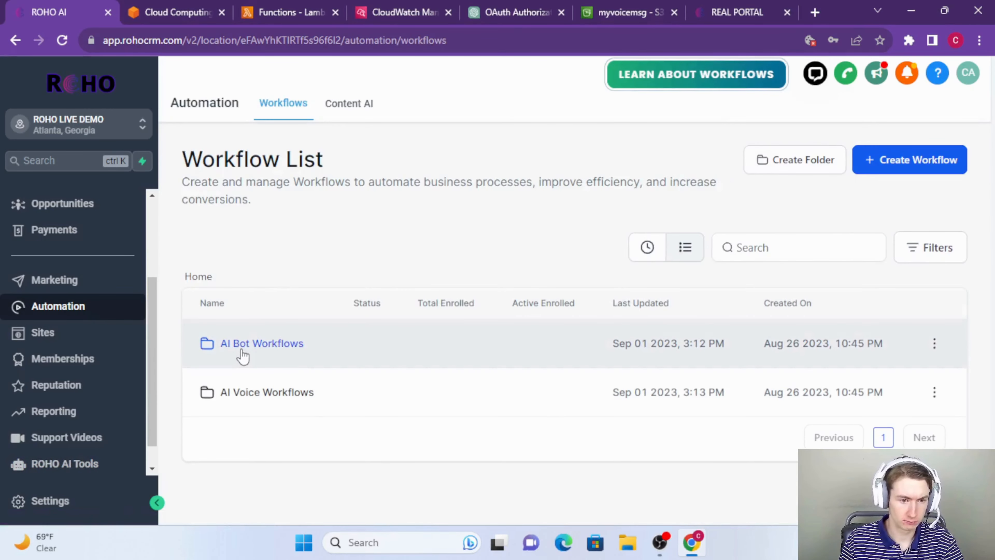
{"action": "left_click", "coordinate": [243, 345]}
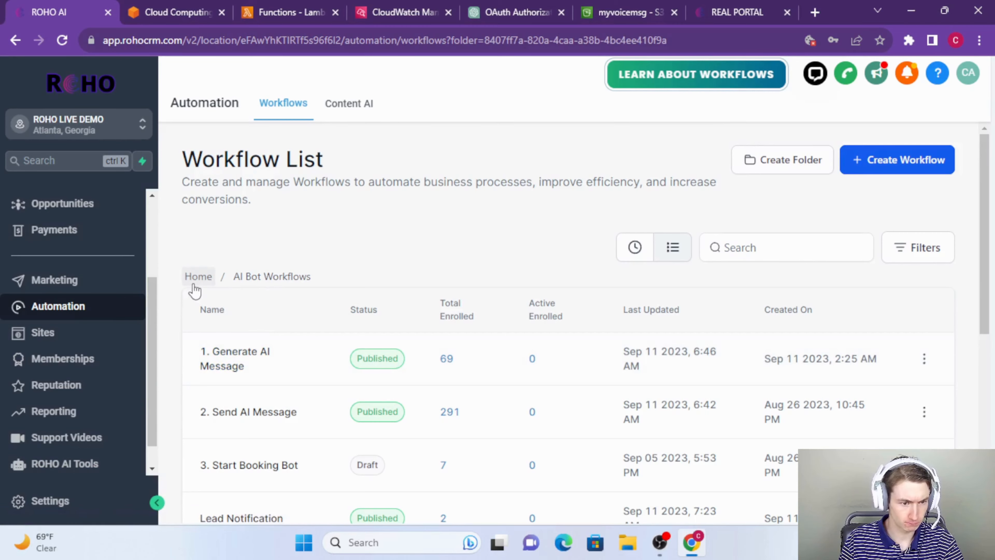
{"action": "left_click", "coordinate": [243, 359]}
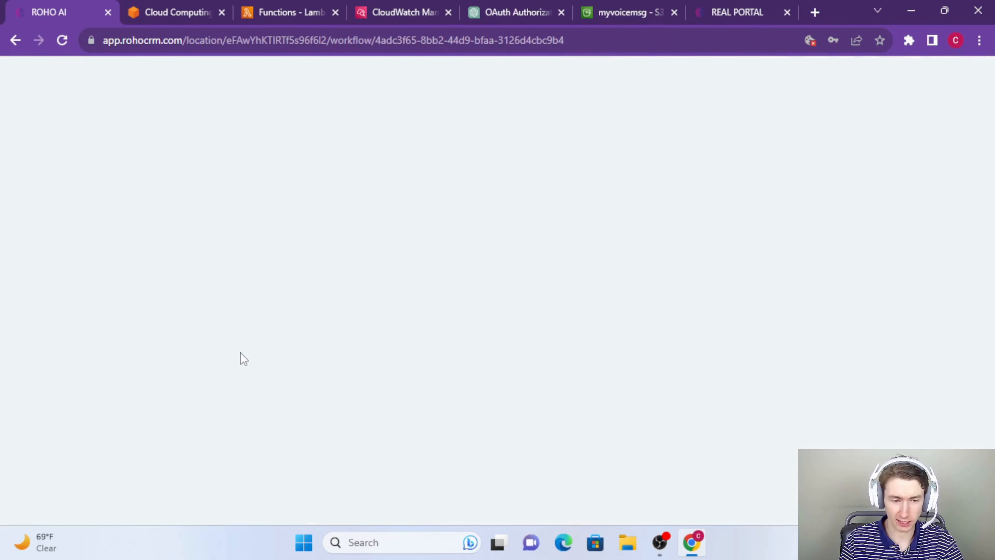
{"action": "scroll", "coordinate": [486, 306], "scroll_direction": "down", "scroll_amount": 9}
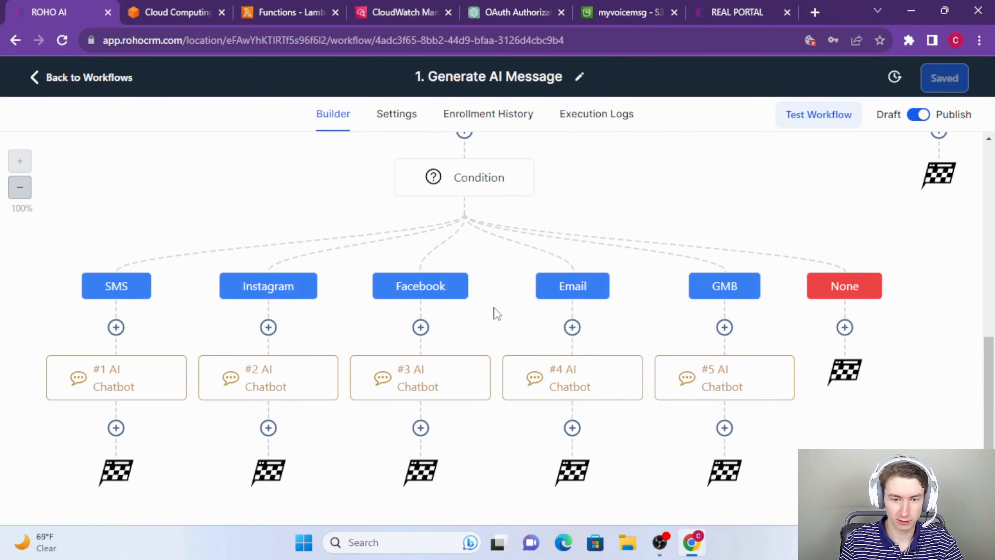
{"action": "scroll", "coordinate": [495, 306], "scroll_direction": "down", "scroll_amount": 1}
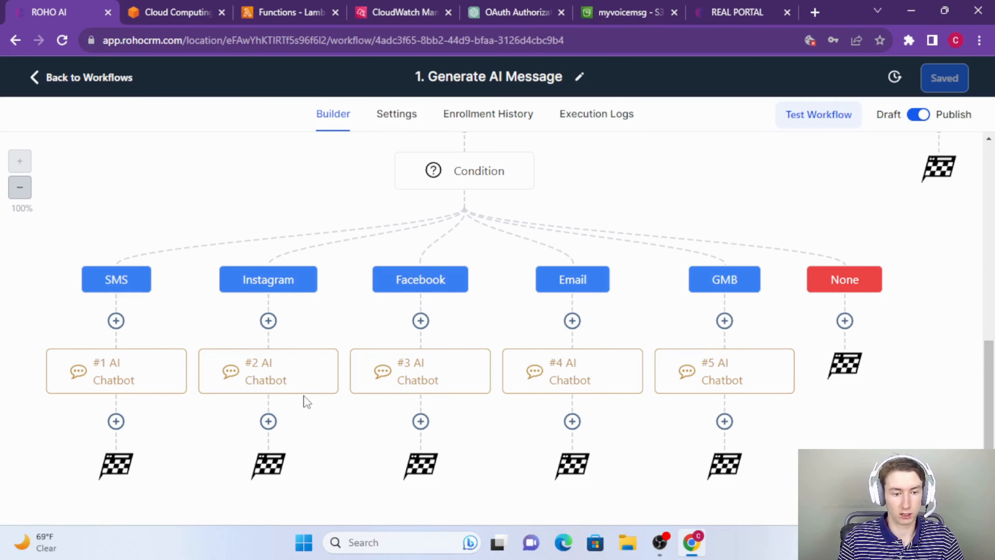
Examine the actions that can be added after the Instagram branch's AI Chatbot step, especially the Ai Tools group.
{"action": "left_click", "coordinate": [269, 421]}
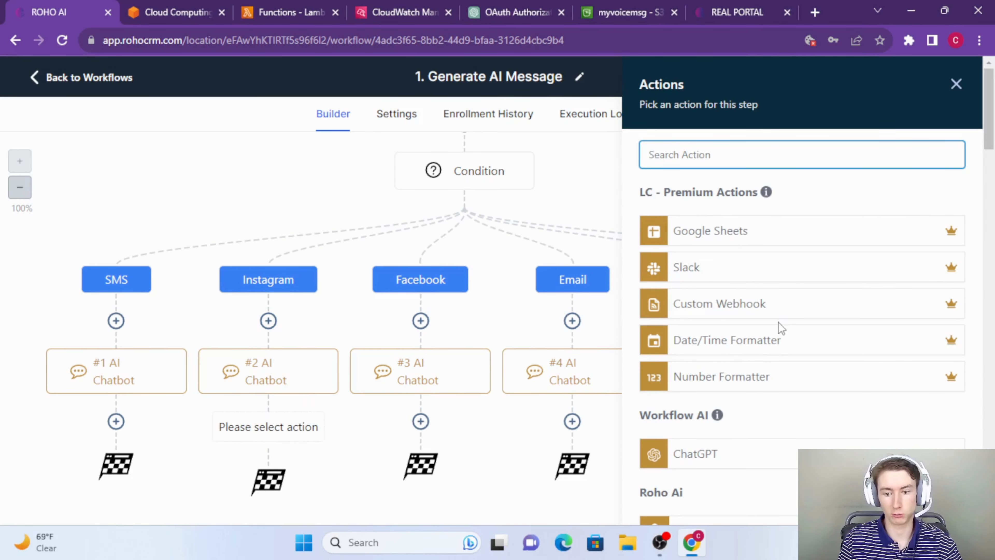
{"action": "scroll", "coordinate": [782, 334], "scroll_direction": "down", "scroll_amount": 2}
{"action": "scroll", "coordinate": [768, 376], "scroll_direction": "down", "scroll_amount": 2}
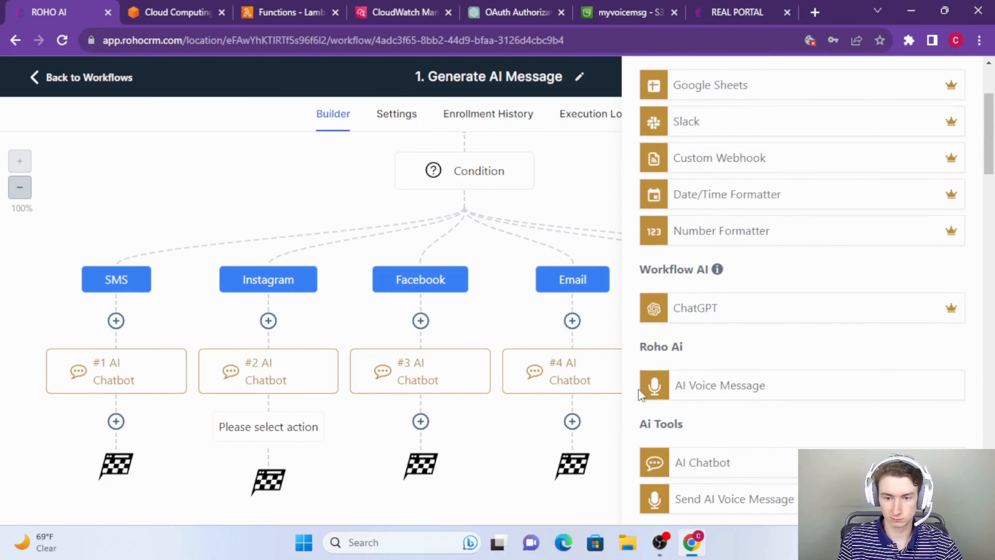
{"action": "scroll", "coordinate": [688, 349], "scroll_direction": "down", "scroll_amount": 2}
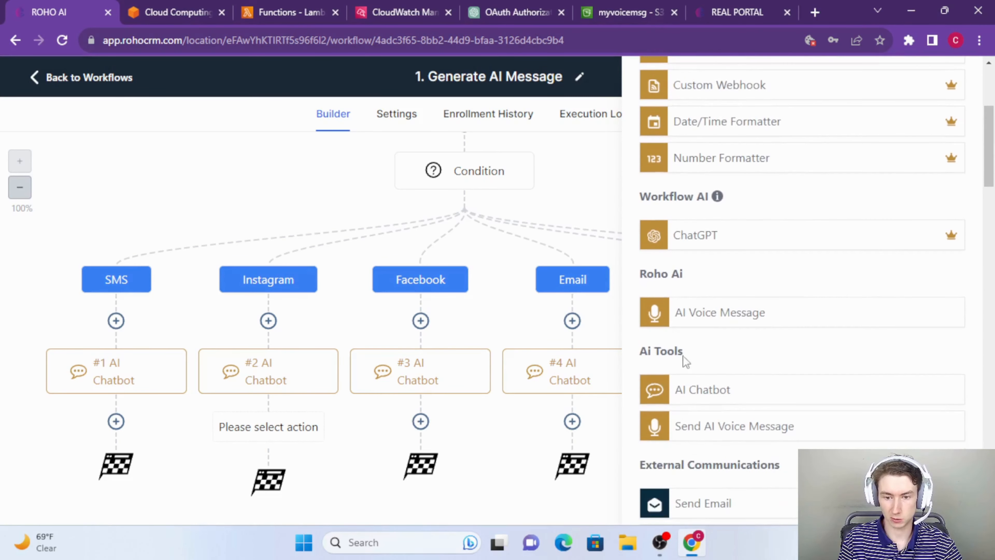
{"action": "left_click_drag", "start_coordinate": [645, 353], "coordinate": [689, 359]}
{"action": "left_click", "coordinate": [689, 359]}
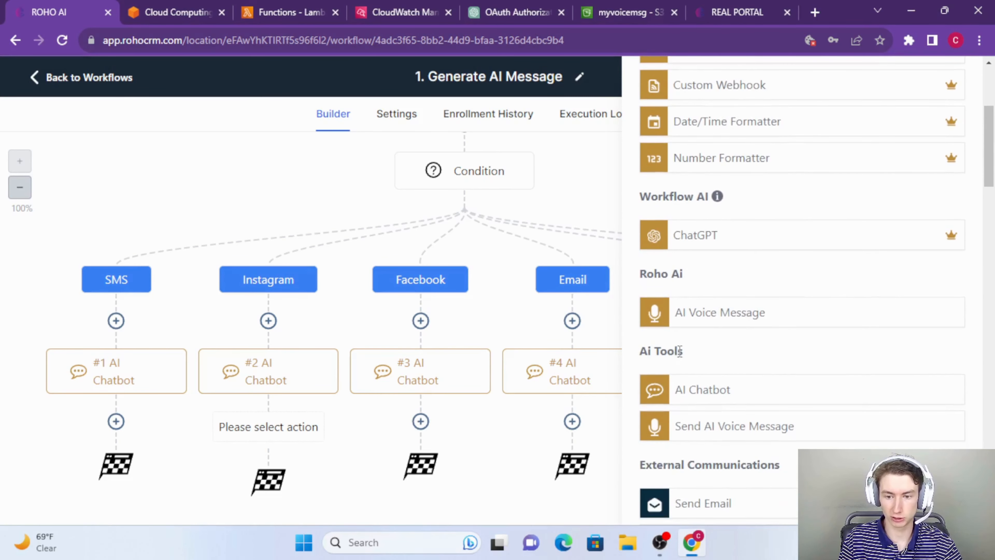
{"action": "scroll", "coordinate": [693, 373], "scroll_direction": "down", "scroll_amount": 2}
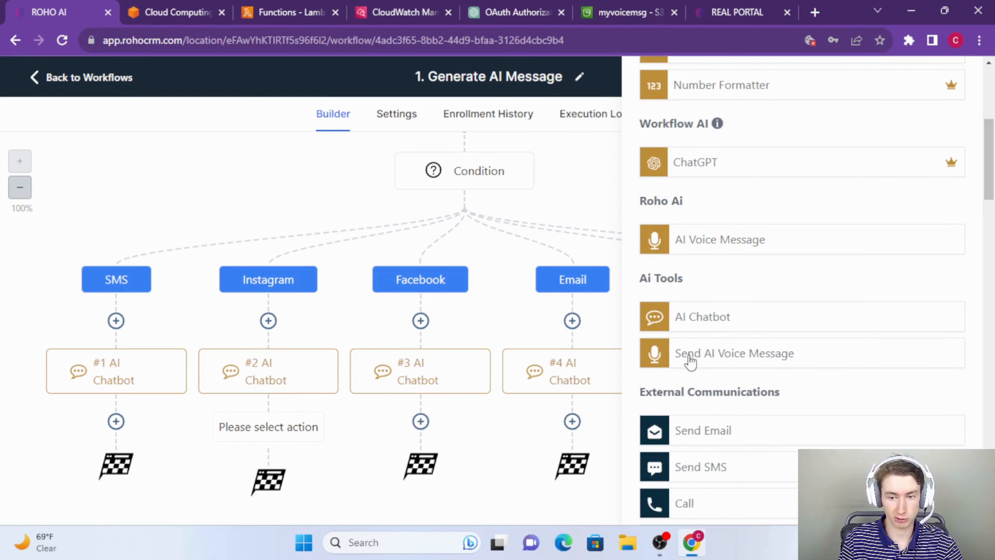
Inspect the Instagram AI Chatbot action's reply channel options and incoming message field, and close it without changes.
{"action": "left_click", "coordinate": [290, 374]}
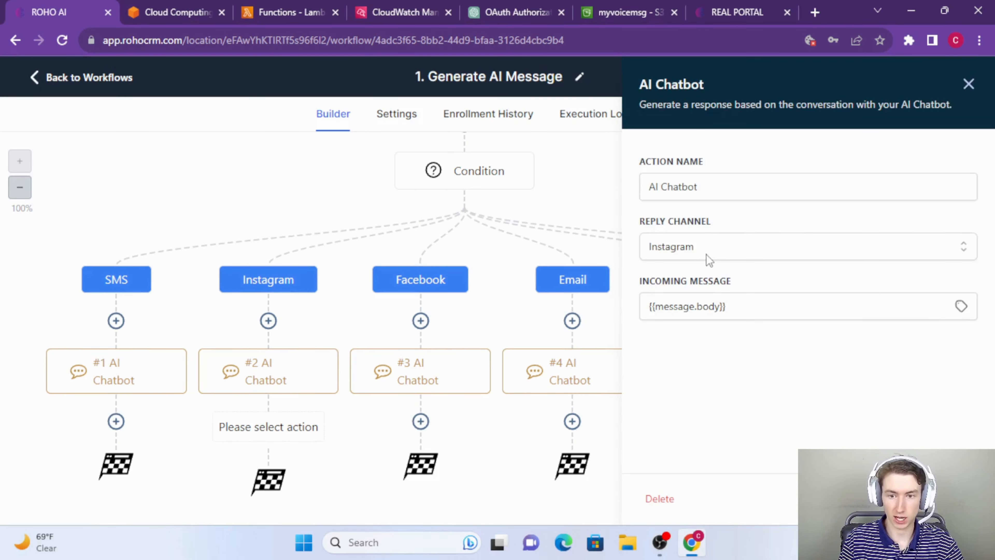
{"action": "left_click", "coordinate": [717, 243]}
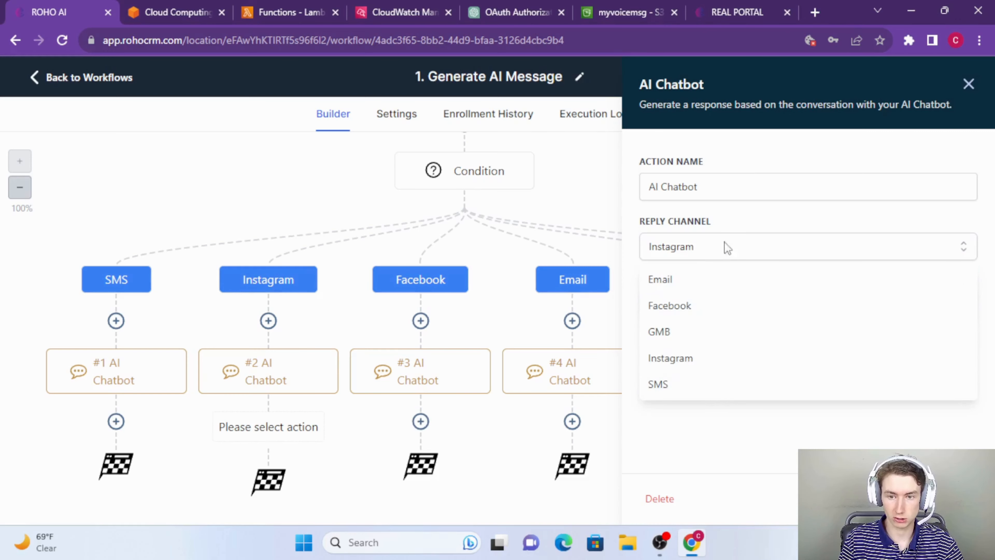
{"action": "left_click", "coordinate": [725, 241]}
{"action": "left_click", "coordinate": [742, 308]}
{"action": "left_click_drag", "start_coordinate": [756, 308], "coordinate": [648, 314]}
{"action": "left_click", "coordinate": [650, 310]}
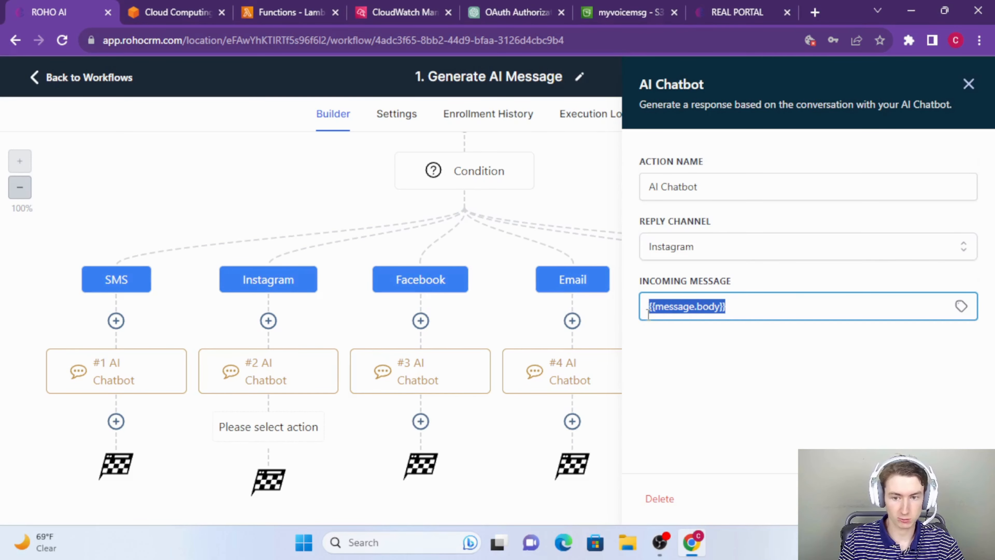
{"action": "left_click", "coordinate": [658, 312]}
{"action": "scroll", "coordinate": [494, 336], "scroll_direction": "up", "scroll_amount": 1}
{"action": "left_click", "coordinate": [753, 302]}
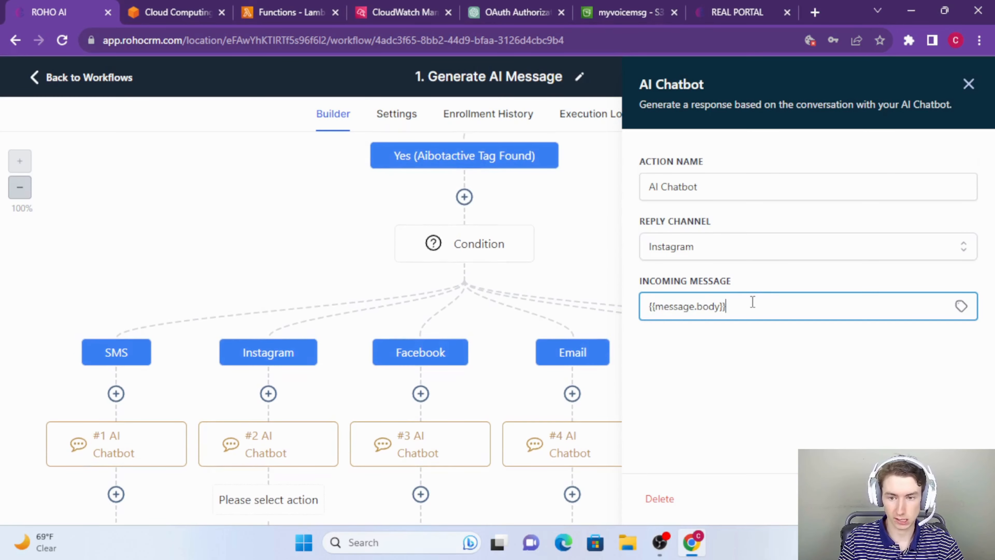
{"action": "scroll", "coordinate": [533, 401], "scroll_direction": "down", "scroll_amount": 1}
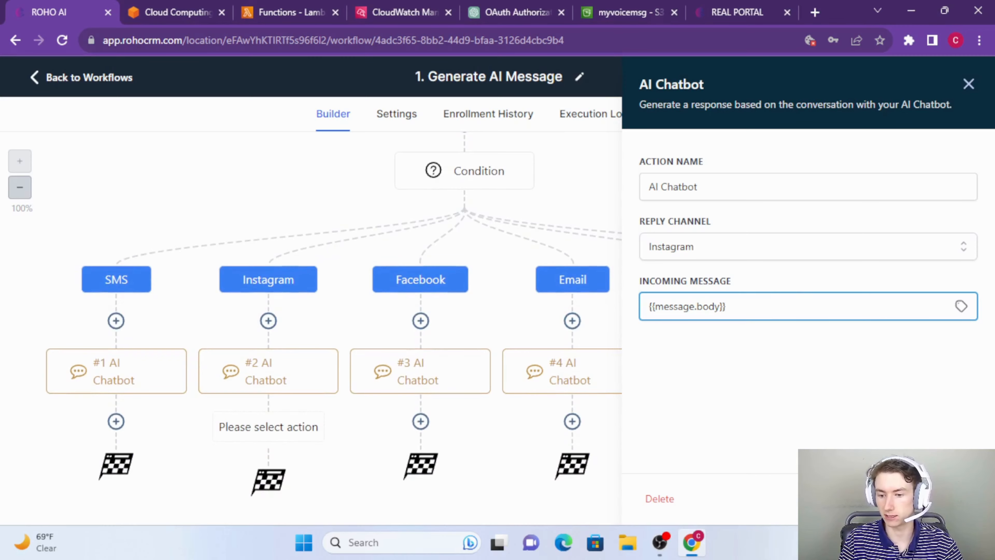
{"action": "left_click", "coordinate": [866, 499]}
Inspect the Email branch's AI Chatbot action and the actions available after it, and close both without adding anything.
{"action": "scroll", "coordinate": [641, 401], "scroll_direction": "up", "scroll_amount": 1}
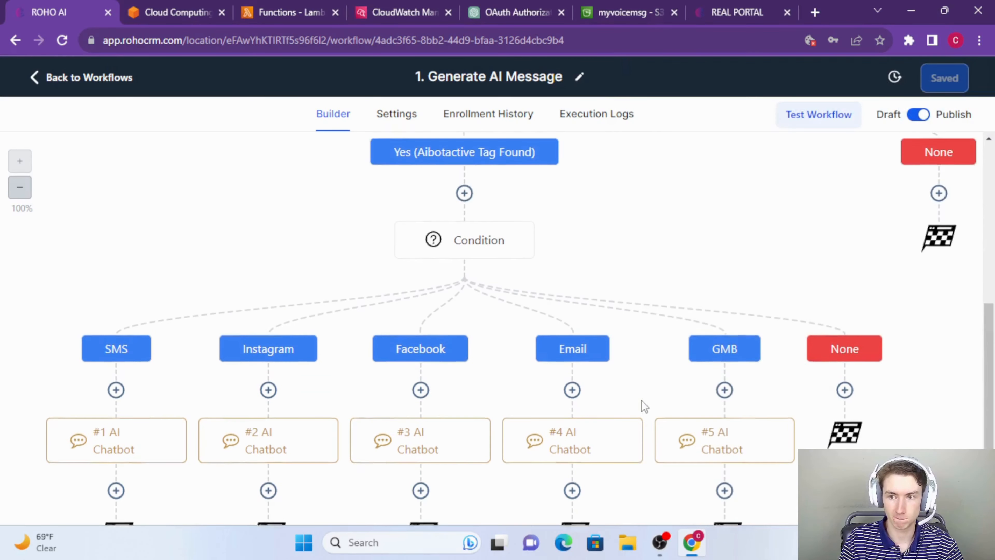
{"action": "scroll", "coordinate": [552, 333], "scroll_direction": "up", "scroll_amount": 2}
{"action": "scroll", "coordinate": [545, 354], "scroll_direction": "down", "scroll_amount": 3}
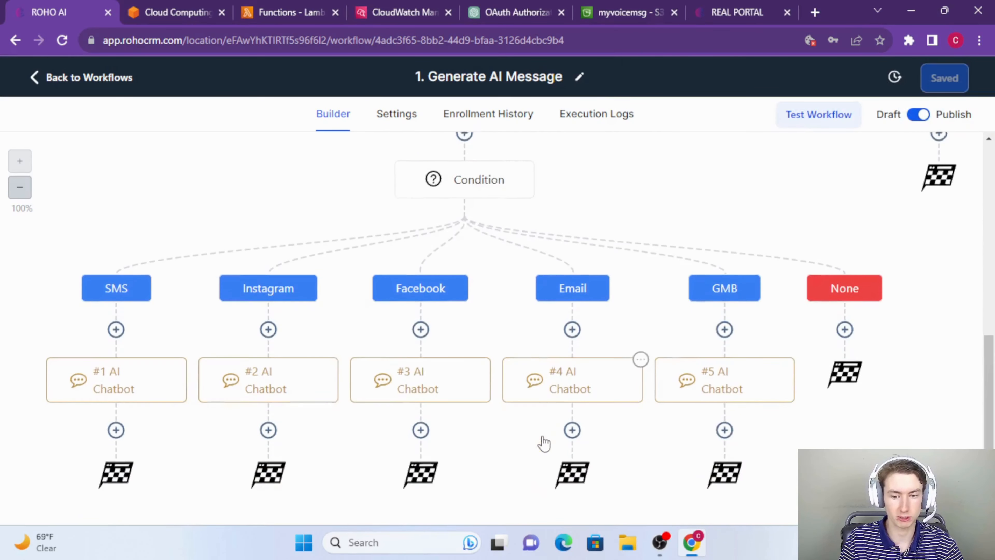
{"action": "left_click", "coordinate": [571, 378]}
{"action": "left_click", "coordinate": [865, 499]}
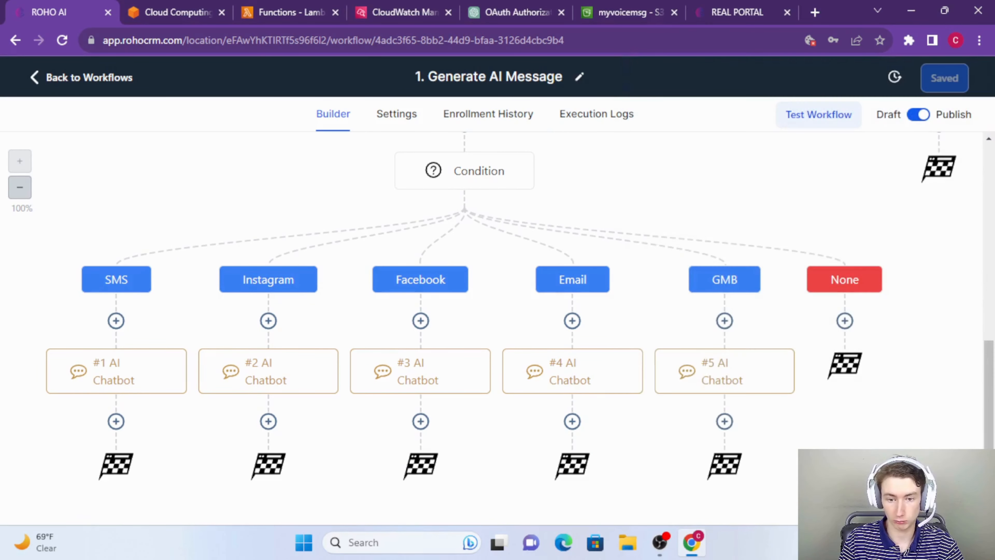
{"action": "left_click", "coordinate": [572, 421]}
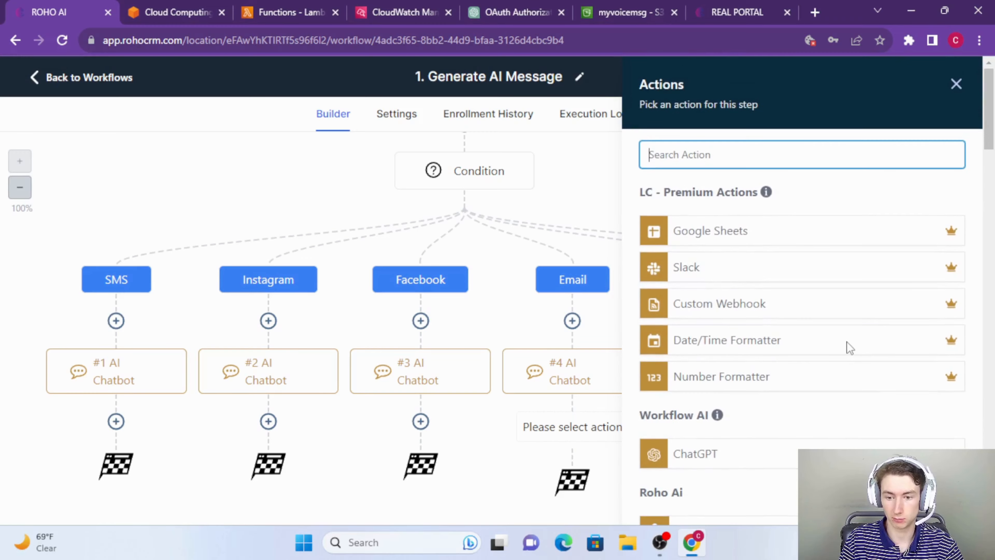
{"action": "left_click", "coordinate": [956, 83]}
{"action": "scroll", "coordinate": [453, 273], "scroll_direction": "up", "scroll_amount": 5}
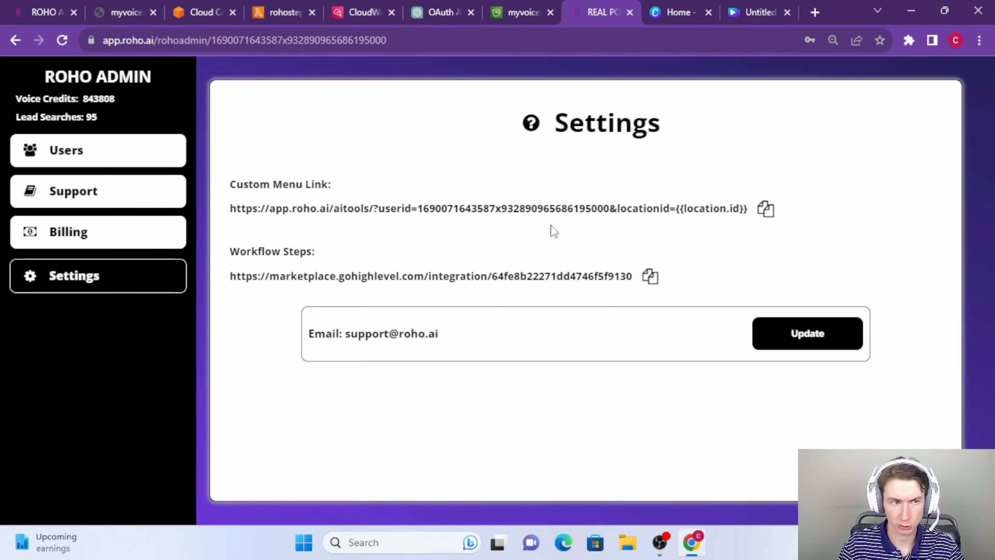
Open app.roho.ai in a new browser tab and switch from the sign-up form to the log-in form.
{"action": "left_click", "coordinate": [818, 11]}
{"action": "type", "text": "app.roho.ai"}
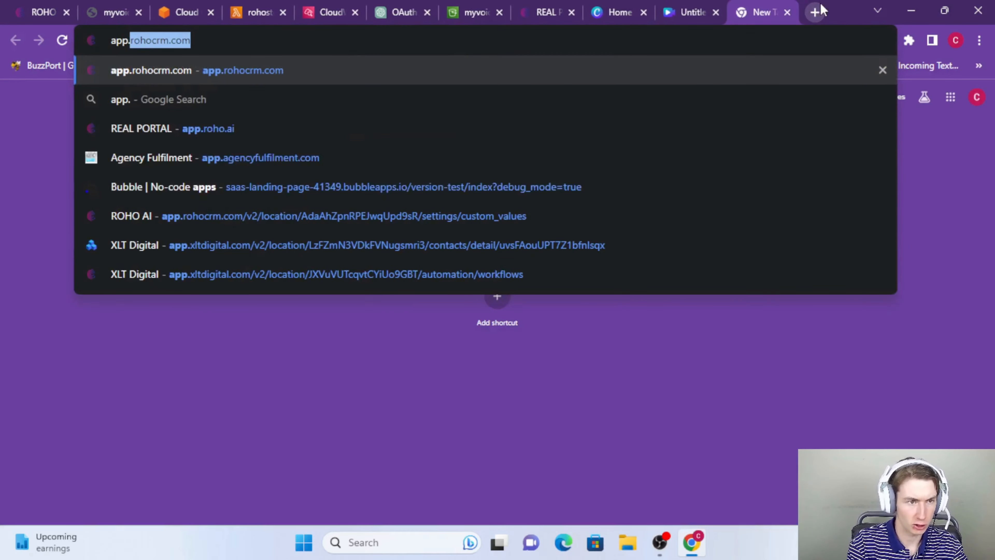
{"action": "key", "text": "Return"}
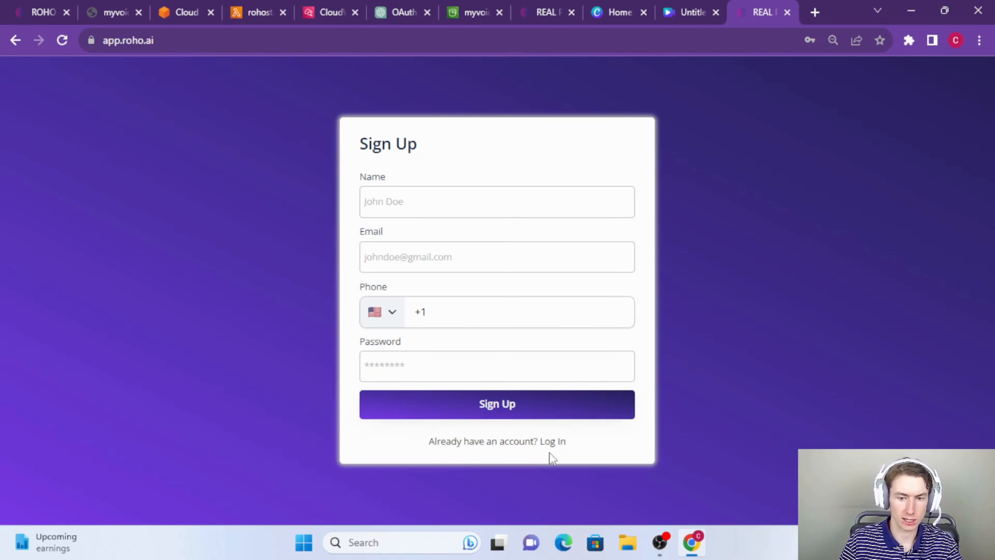
{"action": "left_click", "coordinate": [554, 442]}
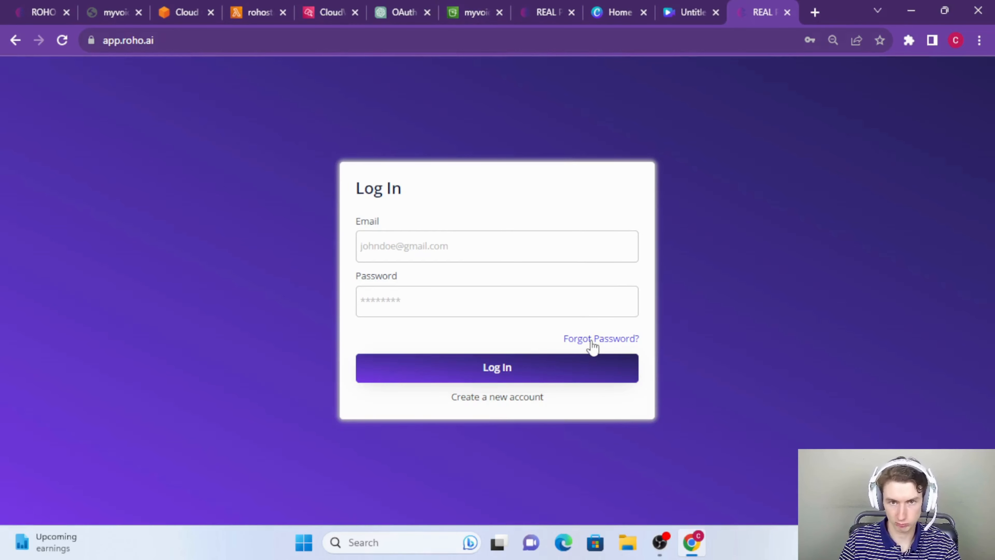
Return to the open ROHO Admin portal and view its Users page and Support Guides.
{"action": "left_click", "coordinate": [552, 7]}
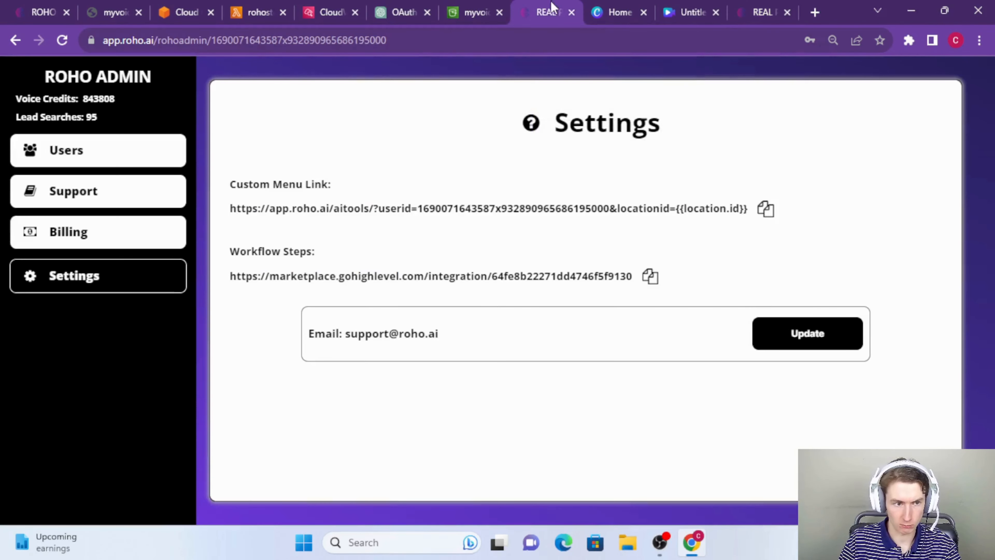
{"action": "left_click", "coordinate": [88, 157]}
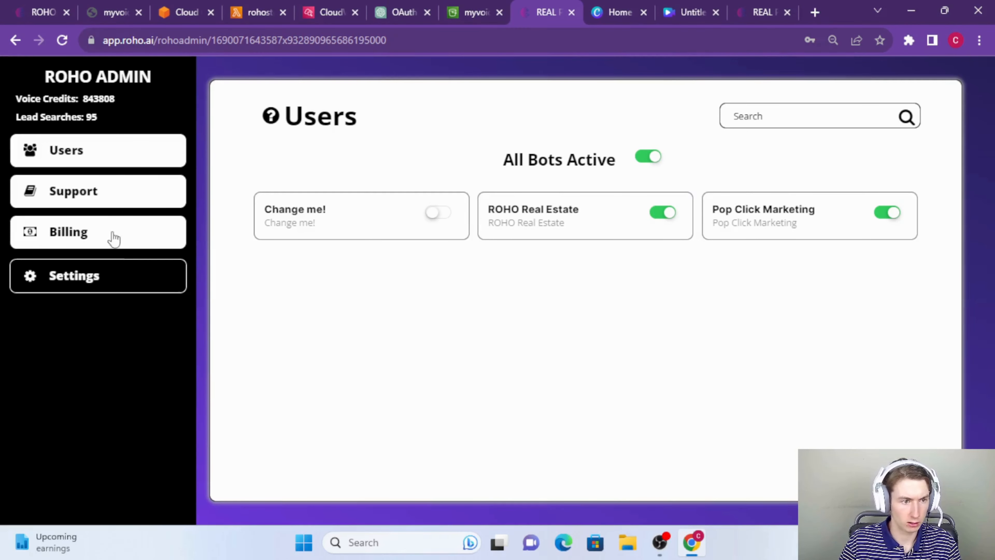
{"action": "left_click", "coordinate": [99, 192]}
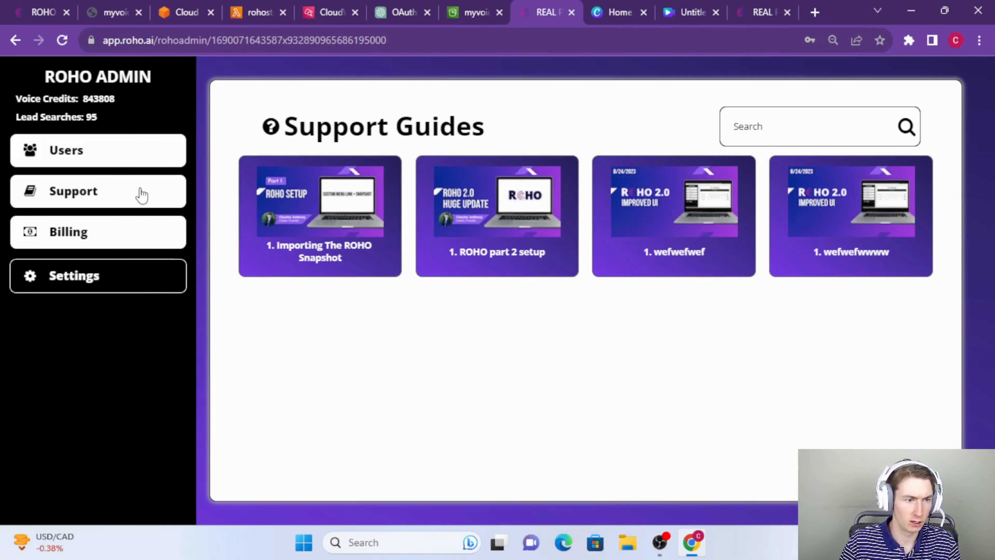
View the admin portal's Billing page and its Settings page.
{"action": "left_click", "coordinate": [137, 240]}
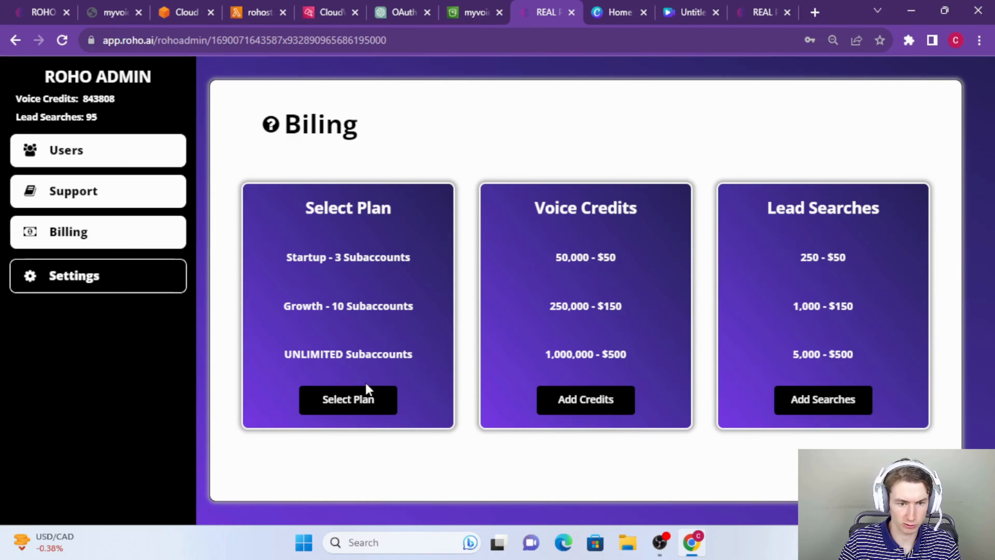
{"action": "left_click", "coordinate": [135, 288]}
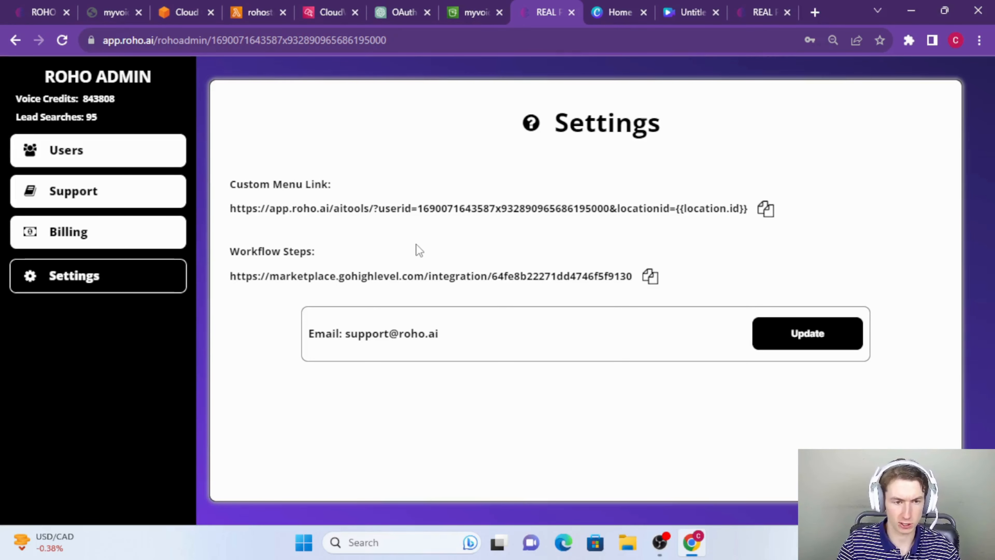
Copy the Workflow Steps link from the admin Settings and open it in a new browser tab.
{"action": "left_click", "coordinate": [651, 283]}
{"action": "left_click", "coordinate": [652, 283]}
{"action": "left_click", "coordinate": [652, 283]}
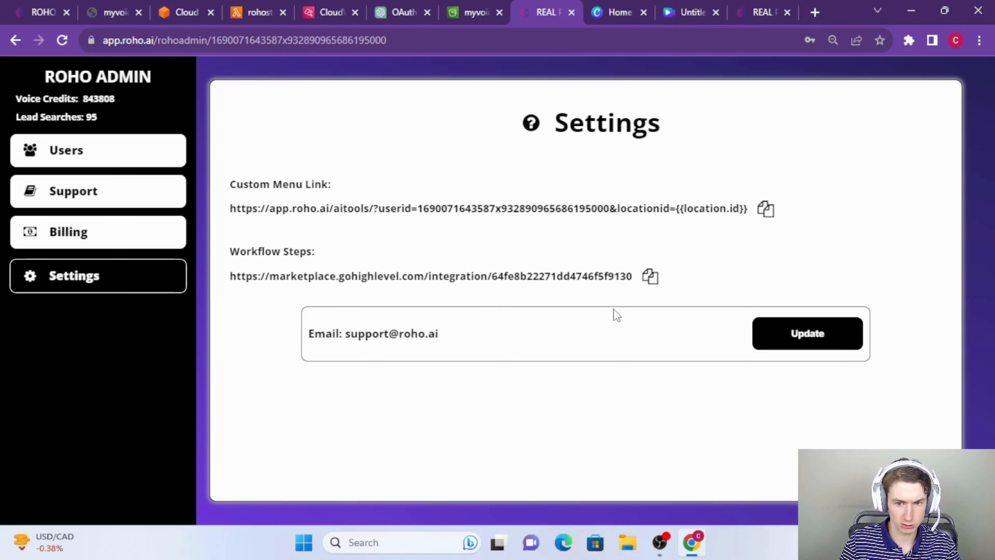
{"action": "left_click", "coordinate": [651, 277]}
{"action": "left_click", "coordinate": [815, 12]}
{"action": "key", "text": "ctrl+v"}
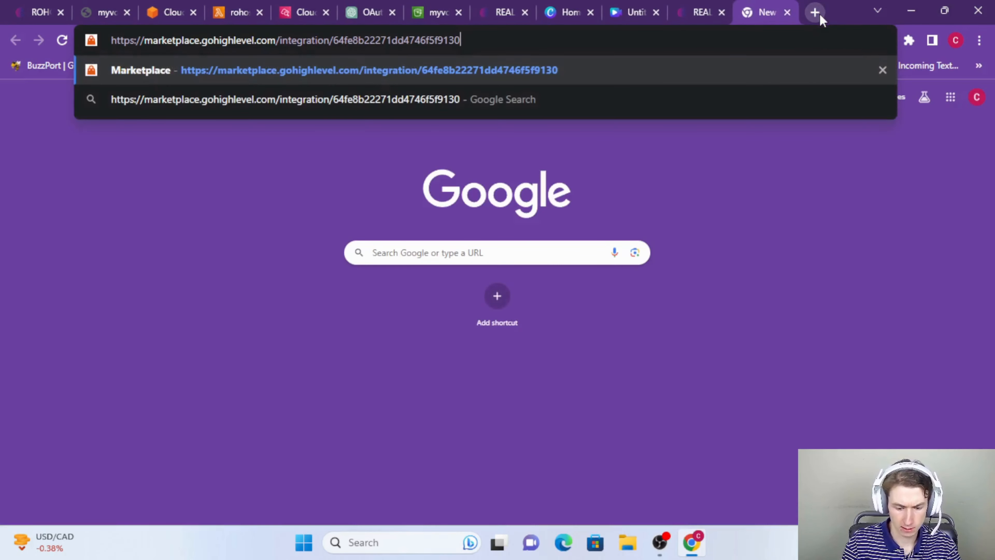
{"action": "key", "text": "Return"}
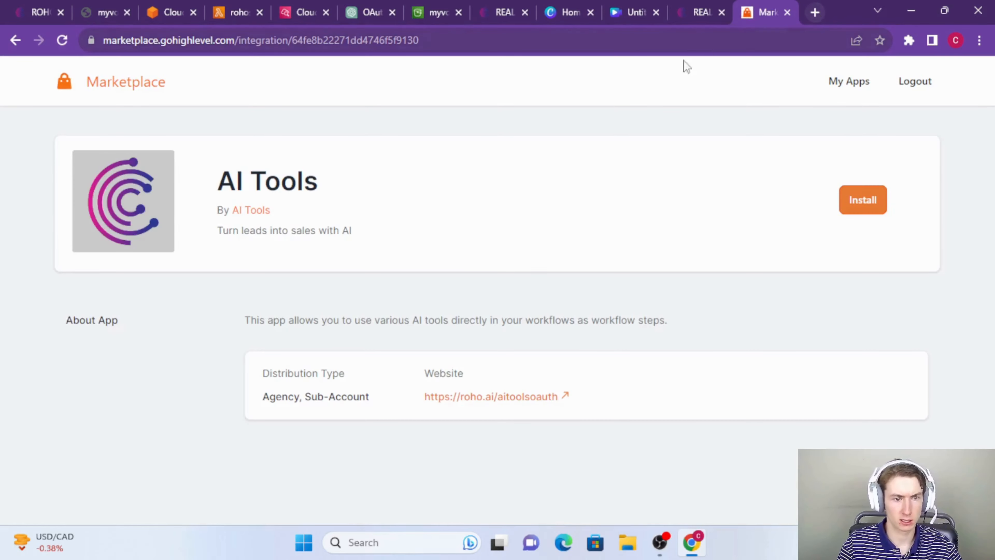
Examine the AI Tools app's title and description on its Marketplace listing.
{"action": "left_click_drag", "start_coordinate": [216, 184], "coordinate": [308, 193]}
{"action": "left_click", "coordinate": [322, 182]}
{"action": "left_click", "coordinate": [222, 176]}
{"action": "left_click", "coordinate": [320, 181]}
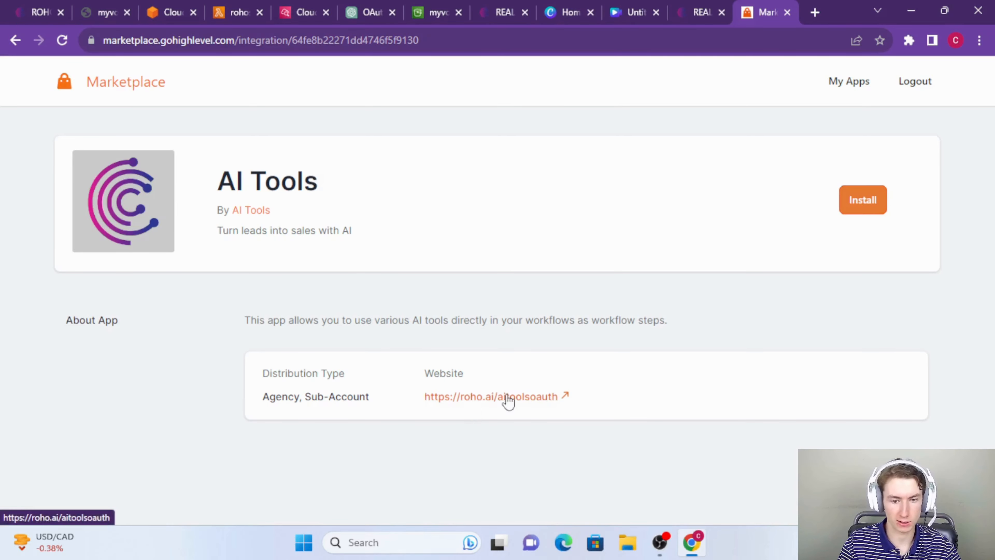
Install the AI Tools app on the 00SNAPSHOT SAMPLE sub-account.
{"action": "left_click", "coordinate": [869, 201]}
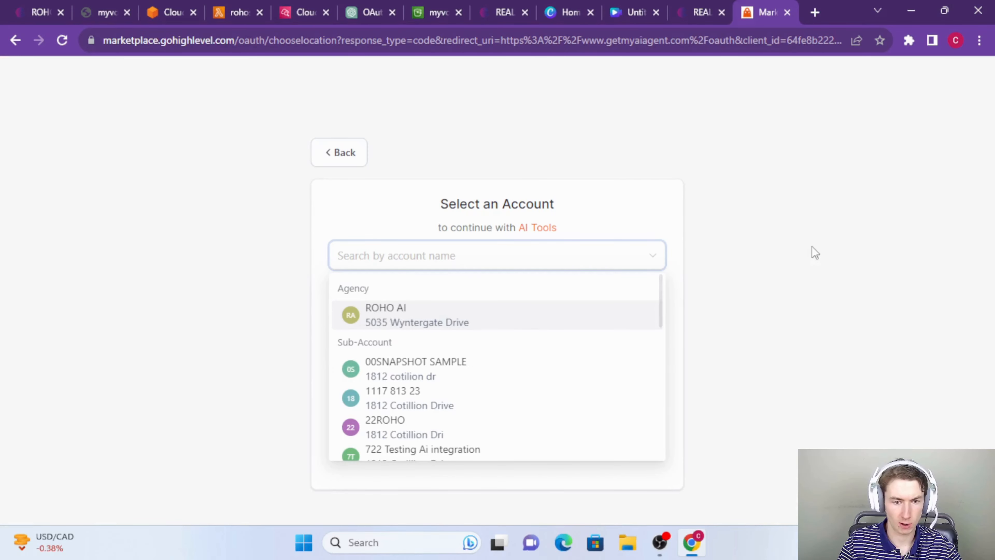
{"action": "scroll", "coordinate": [435, 345], "scroll_direction": "down", "scroll_amount": 3}
{"action": "scroll", "coordinate": [430, 363], "scroll_direction": "down", "scroll_amount": 6}
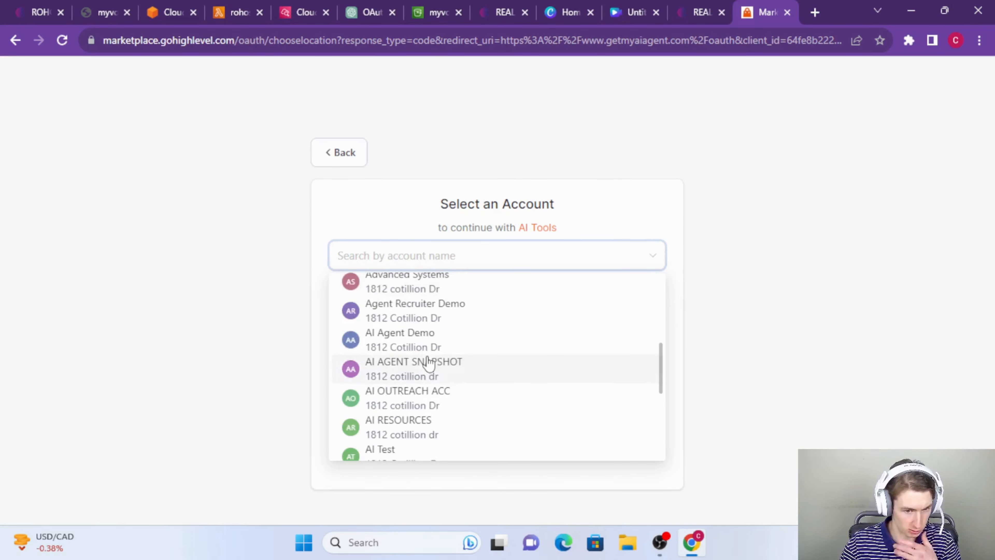
{"action": "scroll", "coordinate": [429, 361], "scroll_direction": "up", "scroll_amount": 8}
{"action": "scroll", "coordinate": [430, 360], "scroll_direction": "down", "scroll_amount": 4}
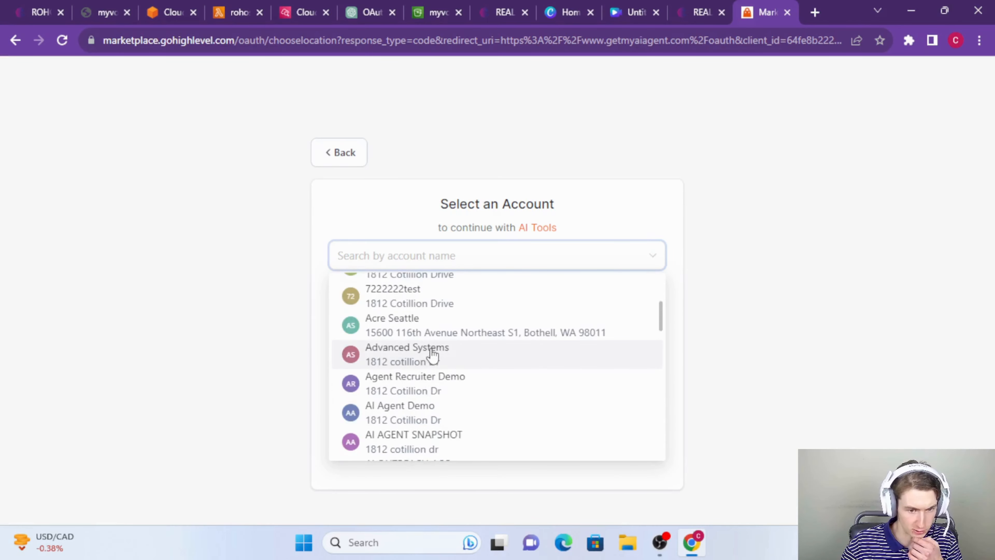
{"action": "scroll", "coordinate": [435, 336], "scroll_direction": "down", "scroll_amount": 2}
{"action": "scroll", "coordinate": [435, 334], "scroll_direction": "up", "scroll_amount": 4}
{"action": "scroll", "coordinate": [435, 333], "scroll_direction": "up", "scroll_amount": 5}
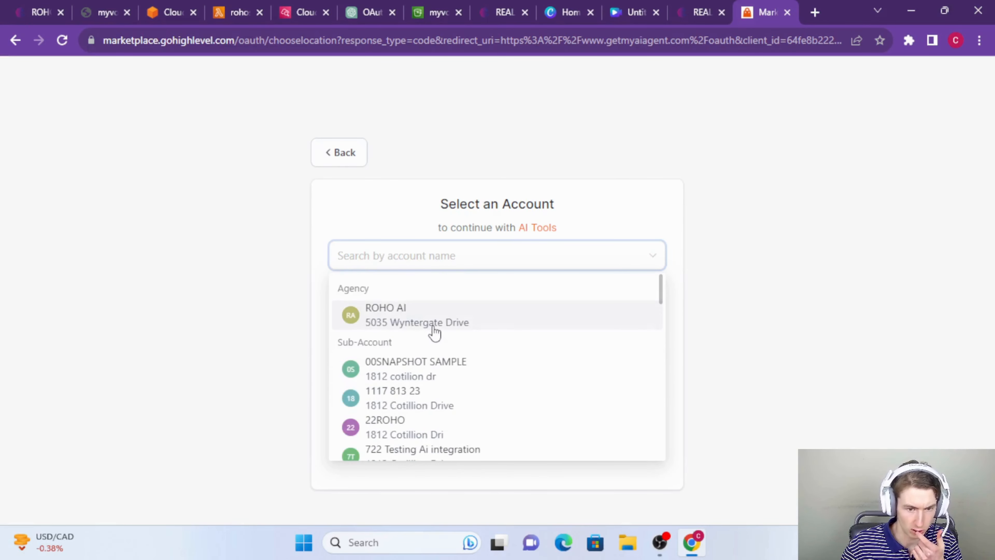
{"action": "left_click", "coordinate": [433, 367]}
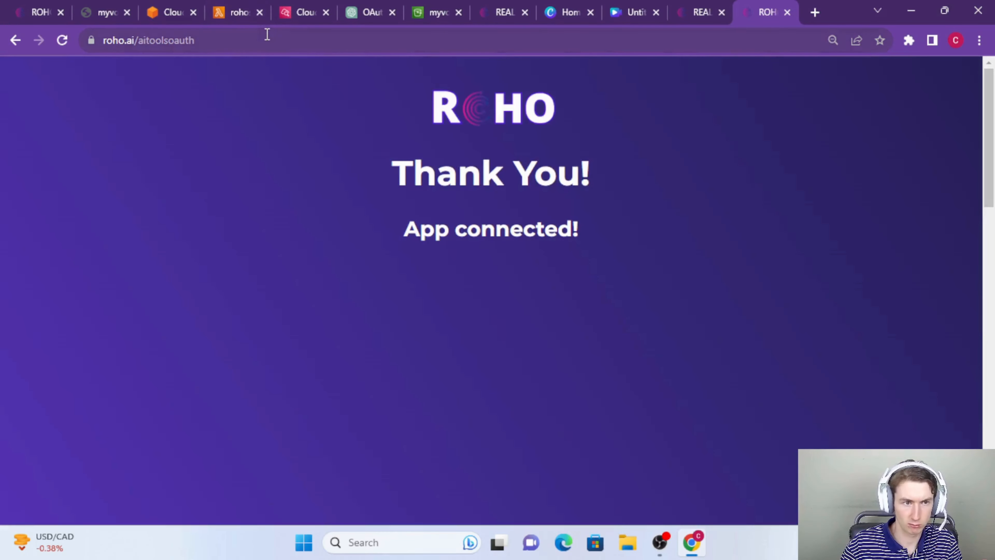
Check the address of the app-connected page and return to the ROHO Admin Settings page.
{"action": "left_click", "coordinate": [277, 41]}
{"action": "left_click", "coordinate": [294, 41]}
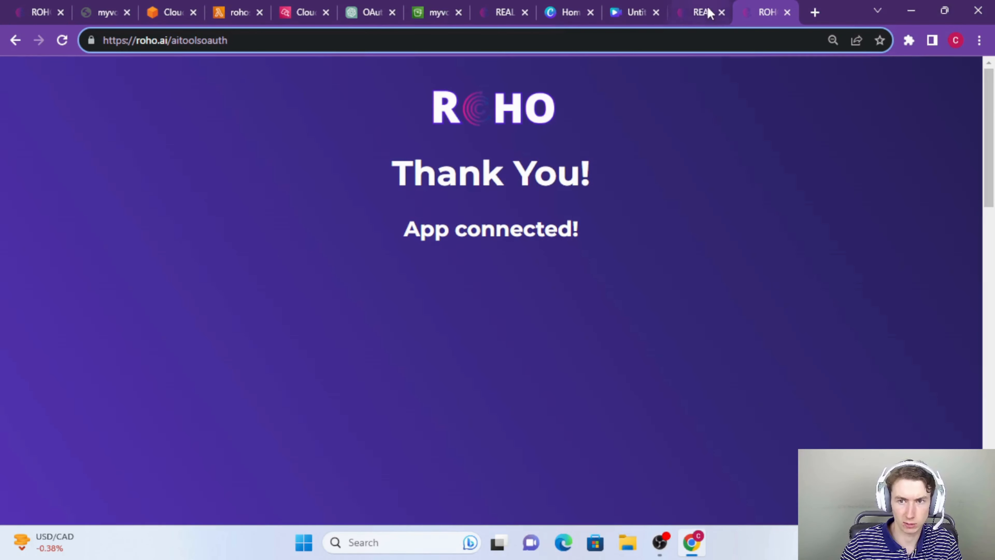
{"action": "left_click", "coordinate": [697, 319]}
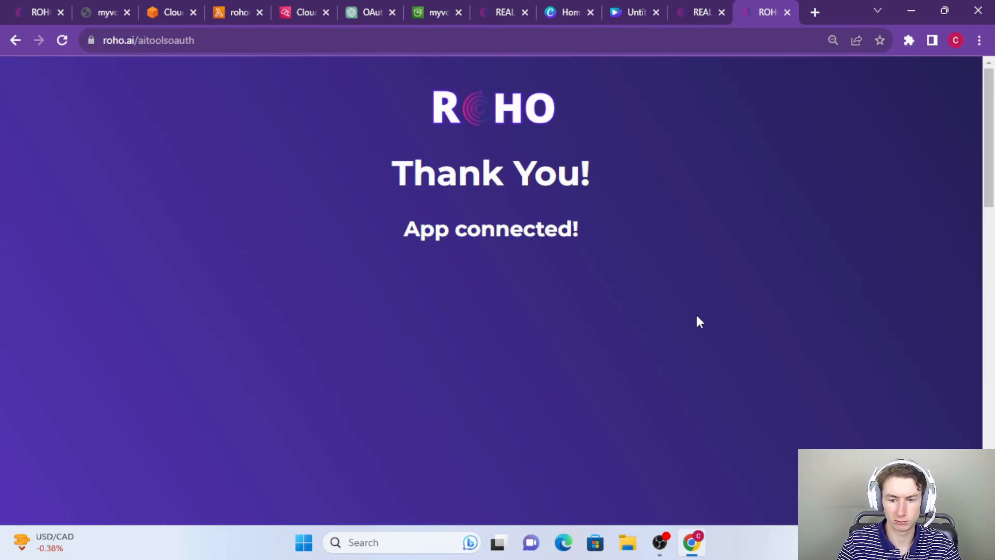
{"action": "left_click", "coordinate": [701, 8]}
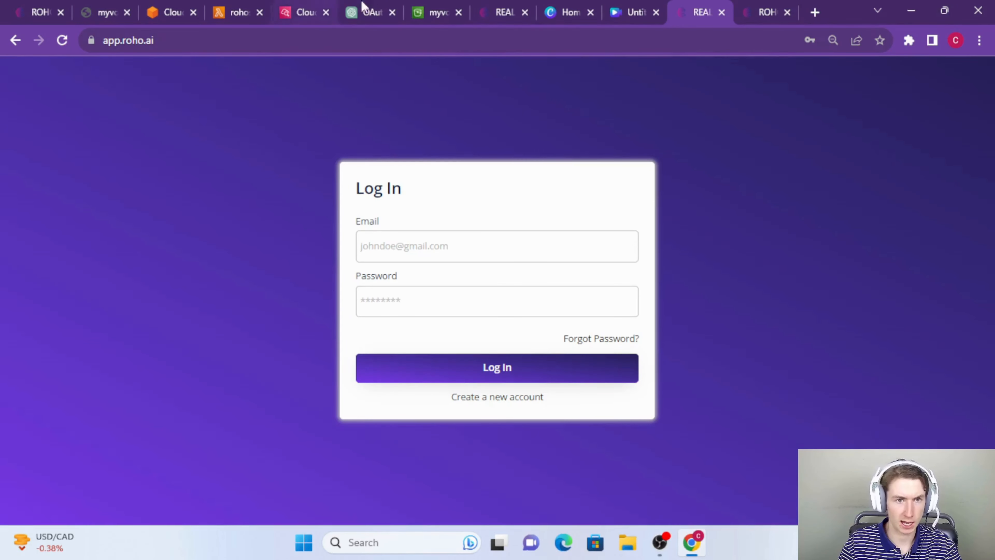
{"action": "left_click", "coordinate": [487, 7]}
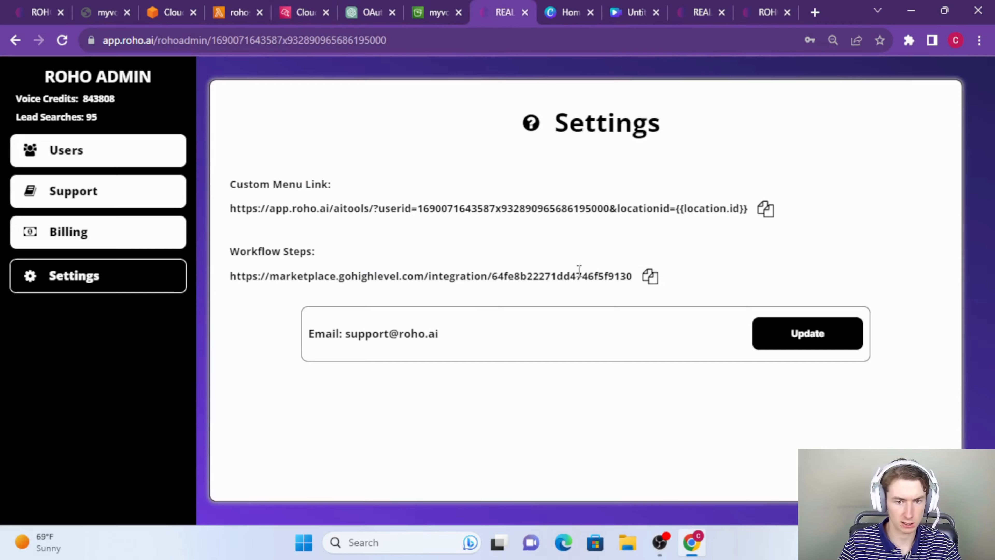
Open the Workflow Steps link again in another new tab and bring up the account selection for installing AI Tools.
{"action": "left_click", "coordinate": [811, 11]}
{"action": "key", "text": "ctrl+v"}
{"action": "key", "text": "Return"}
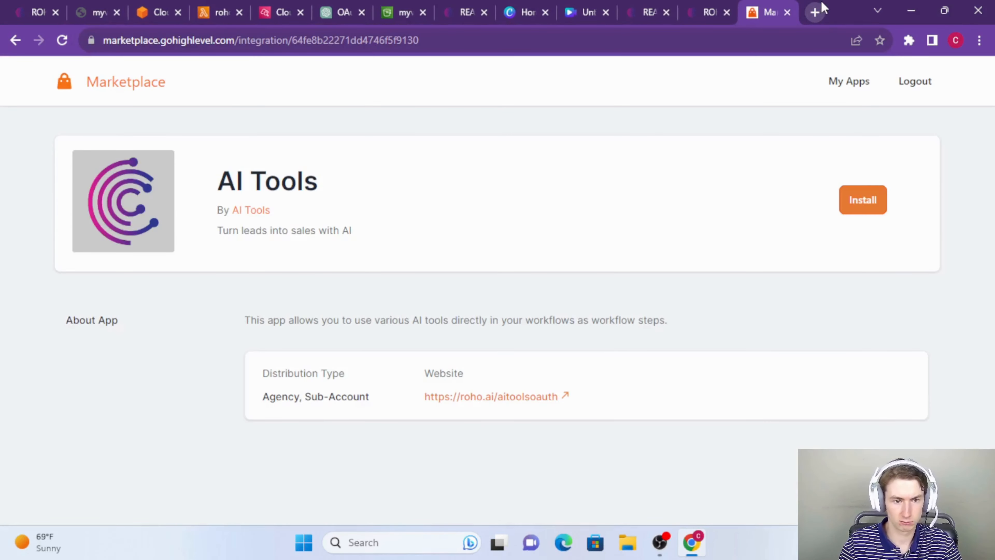
{"action": "left_click", "coordinate": [866, 208]}
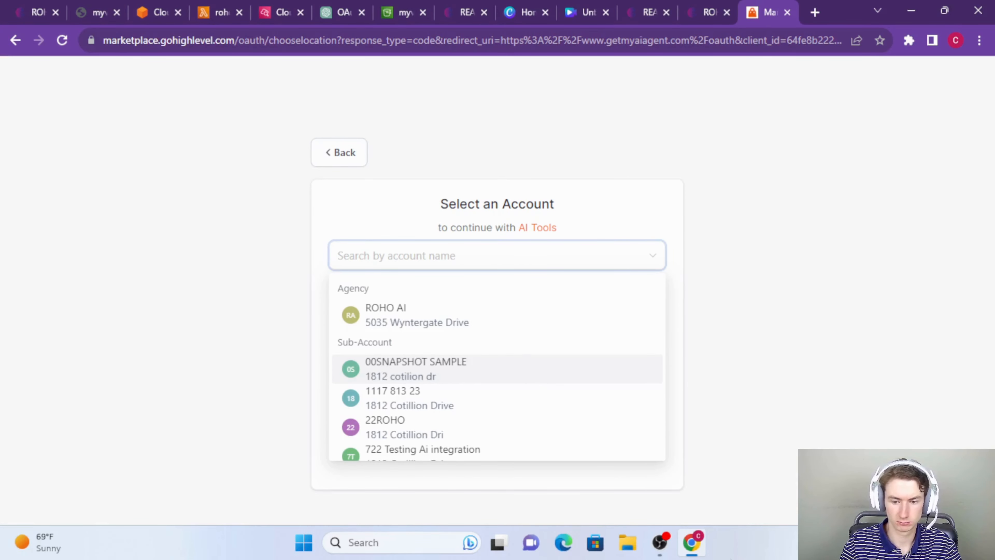
{"action": "left_click", "coordinate": [660, 542]}
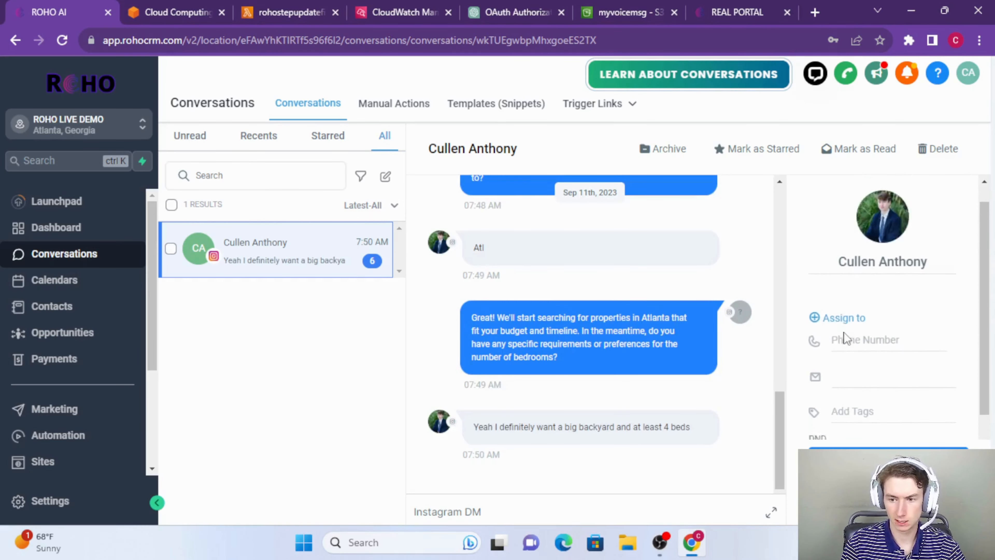
Reload the CRM Conversations page and inspect the Instagram contact's tags, highlighting qualifying and interestedinbuying.
{"action": "left_click", "coordinate": [62, 41]}
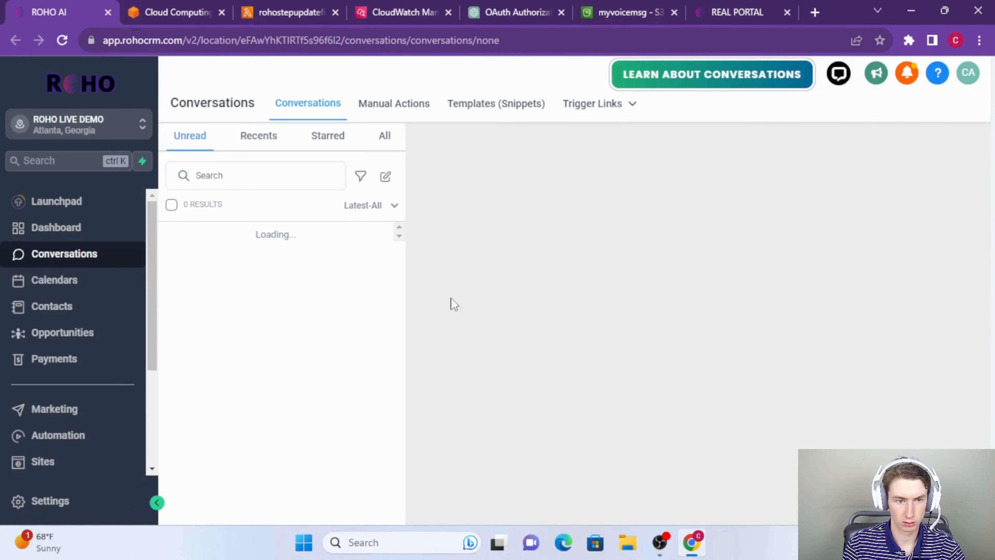
{"action": "scroll", "coordinate": [862, 303], "scroll_direction": "down", "scroll_amount": 5}
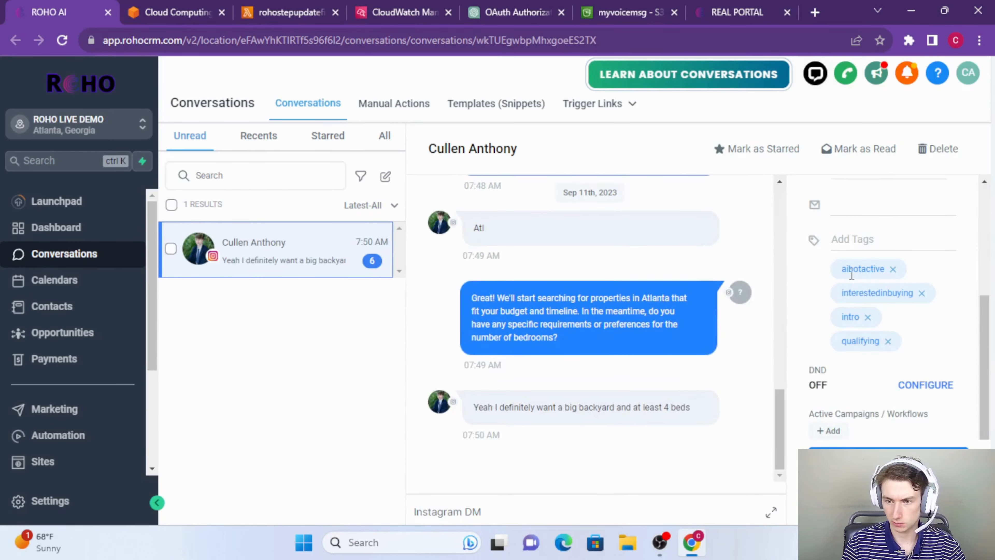
{"action": "double_click", "coordinate": [855, 340]}
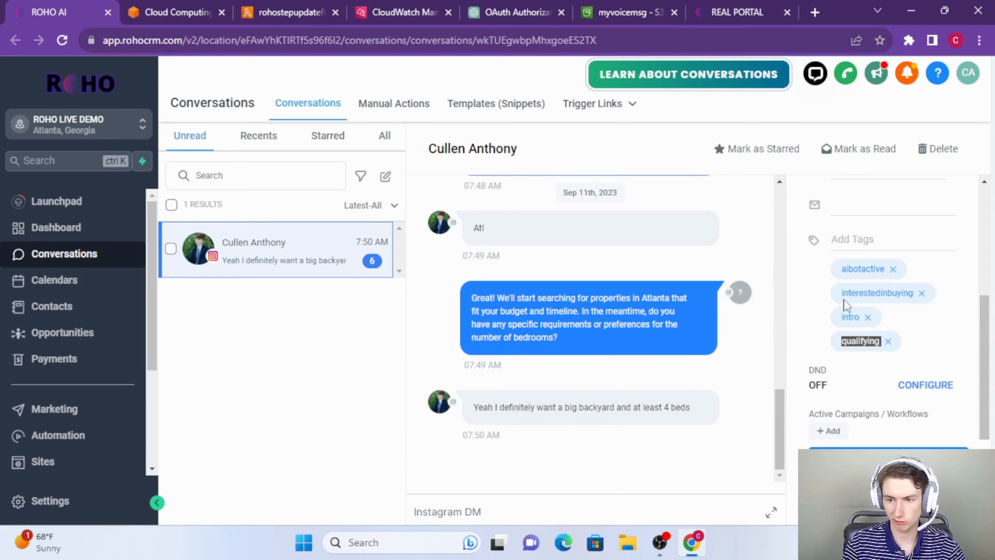
{"action": "double_click", "coordinate": [843, 293]}
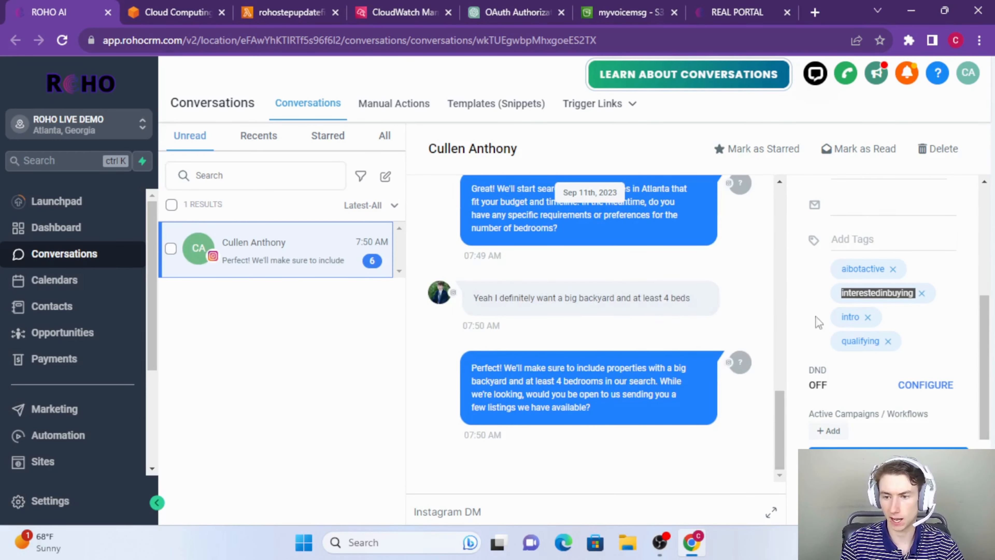
{"action": "left_click", "coordinate": [892, 292]}
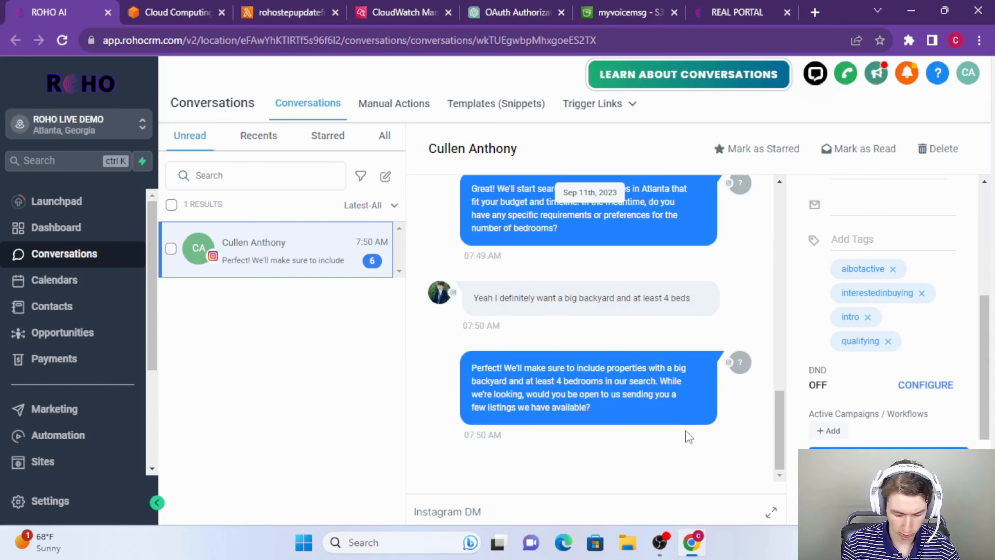
Open the contact's full record from the conversation and find its Budget field.
{"action": "scroll", "coordinate": [920, 266], "scroll_direction": "up", "scroll_amount": 4}
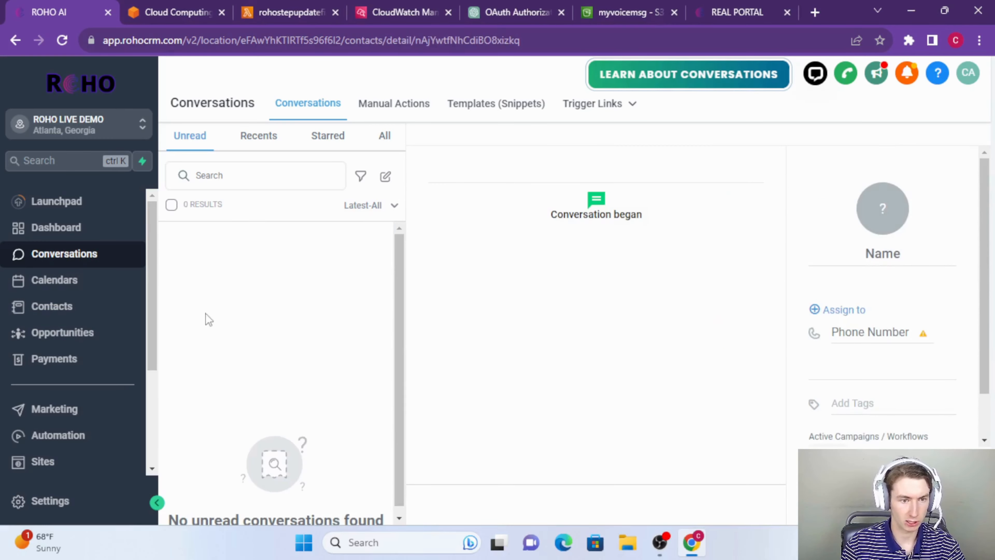
{"action": "scroll", "coordinate": [276, 322], "scroll_direction": "down", "scroll_amount": 5}
{"action": "scroll", "coordinate": [276, 321], "scroll_direction": "down", "scroll_amount": 12}
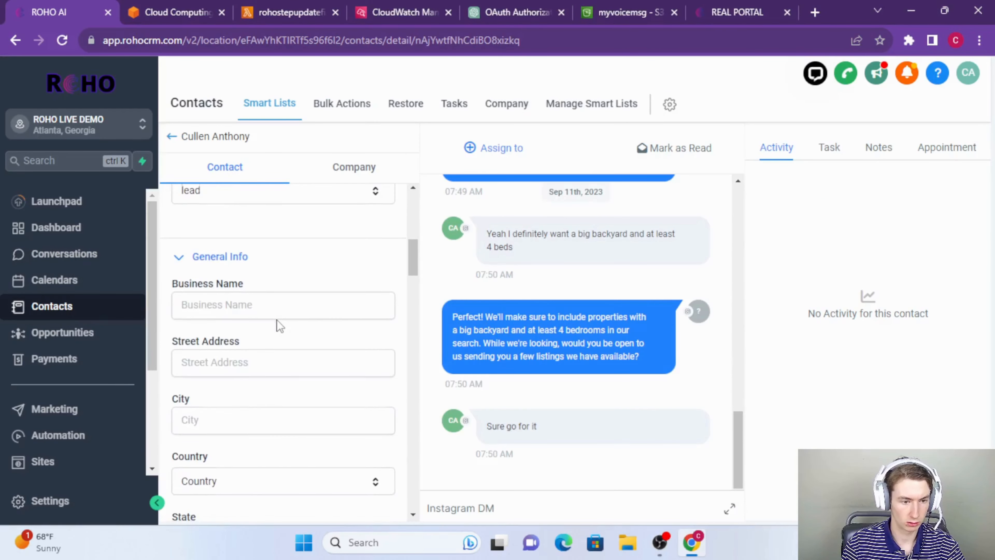
{"action": "left_click", "coordinate": [280, 300]}
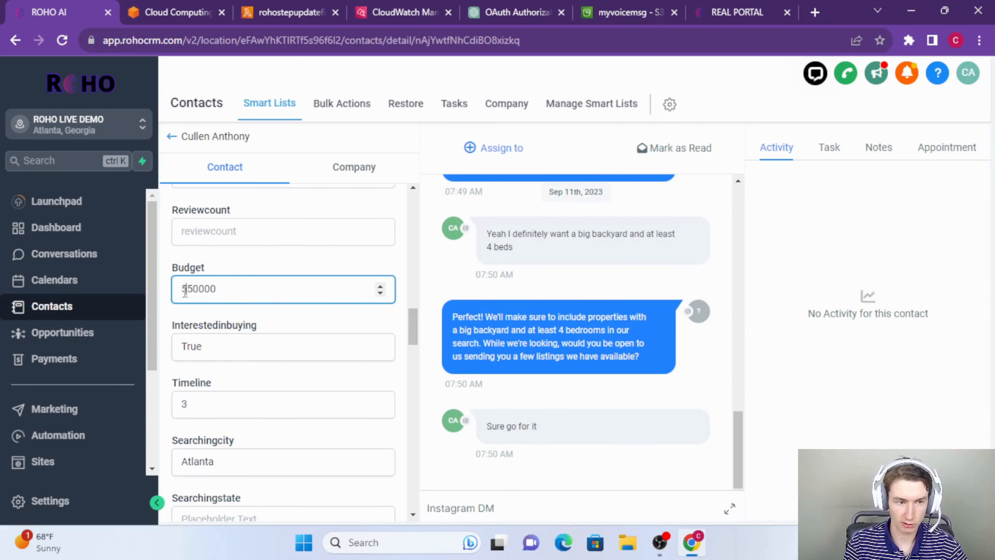
Review the contact's Instagram conversation from the beginning and highlight the budget amount in their reply.
{"action": "scroll", "coordinate": [491, 299], "scroll_direction": "up", "scroll_amount": 15}
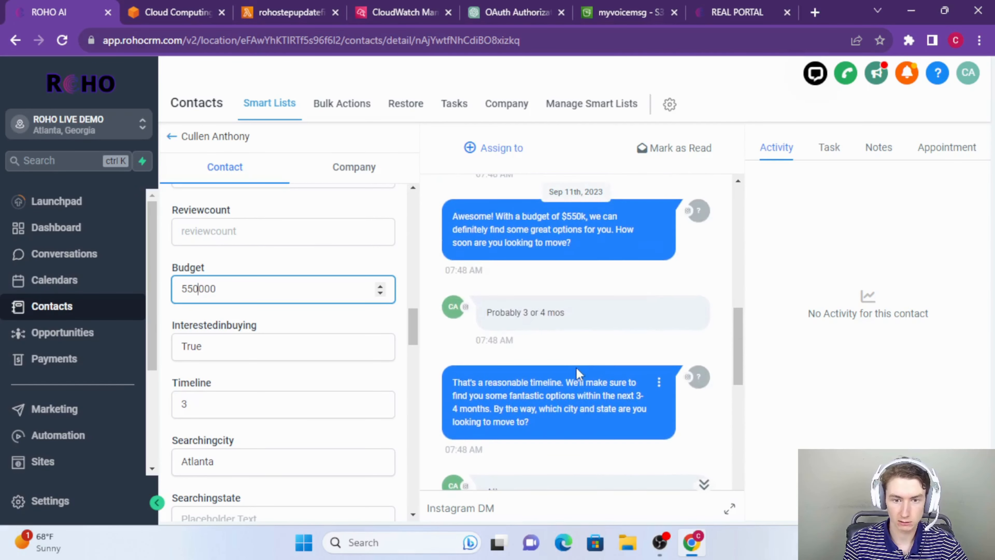
{"action": "scroll", "coordinate": [578, 371], "scroll_direction": "up", "scroll_amount": 4}
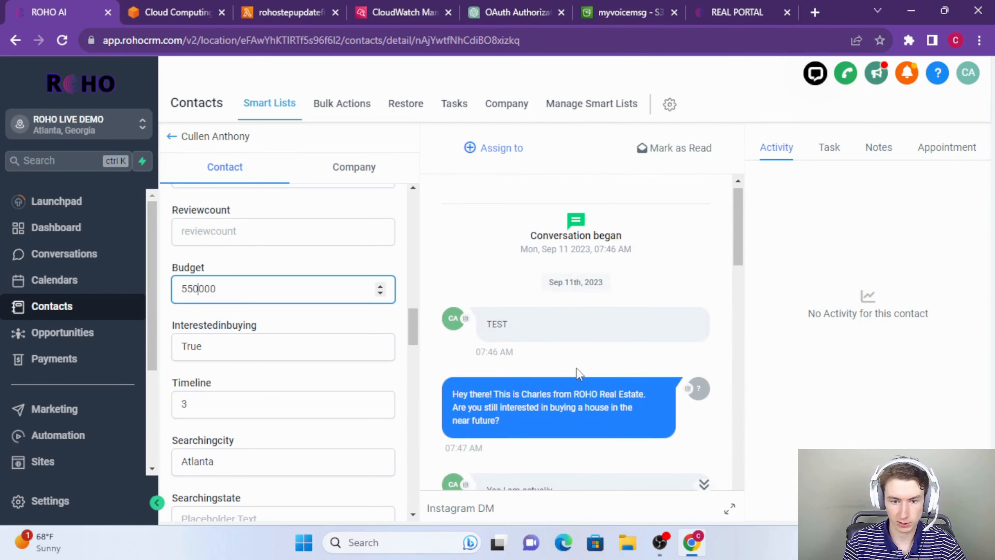
{"action": "scroll", "coordinate": [579, 374], "scroll_direction": "down", "scroll_amount": 10}
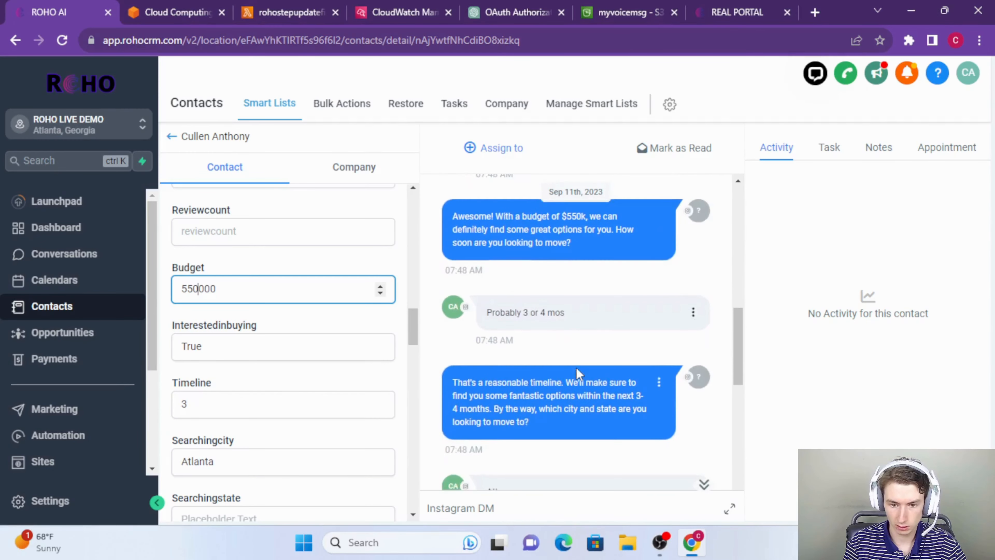
{"action": "scroll", "coordinate": [579, 374], "scroll_direction": "up", "scroll_amount": 5}
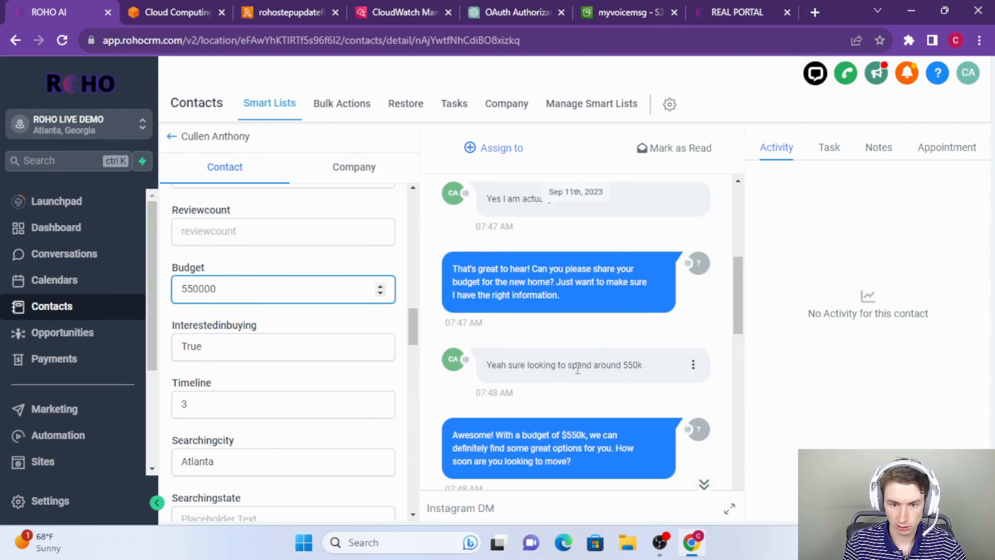
{"action": "double_click", "coordinate": [628, 366]}
{"action": "scroll", "coordinate": [629, 366], "scroll_direction": "down", "scroll_amount": 5}
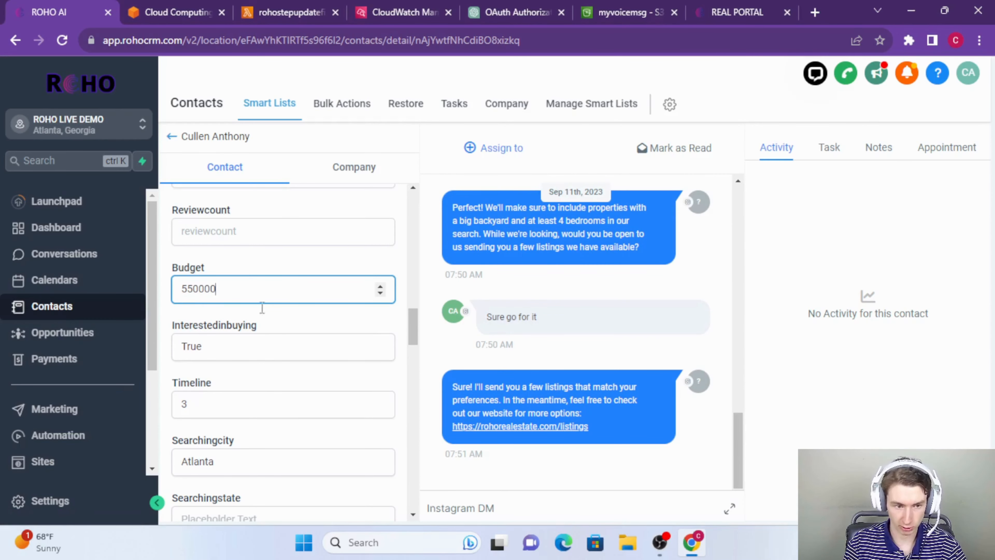
Inspect the contact's Interestedinbuying and Timeline fields without editing them.
{"action": "left_click", "coordinate": [290, 351]}
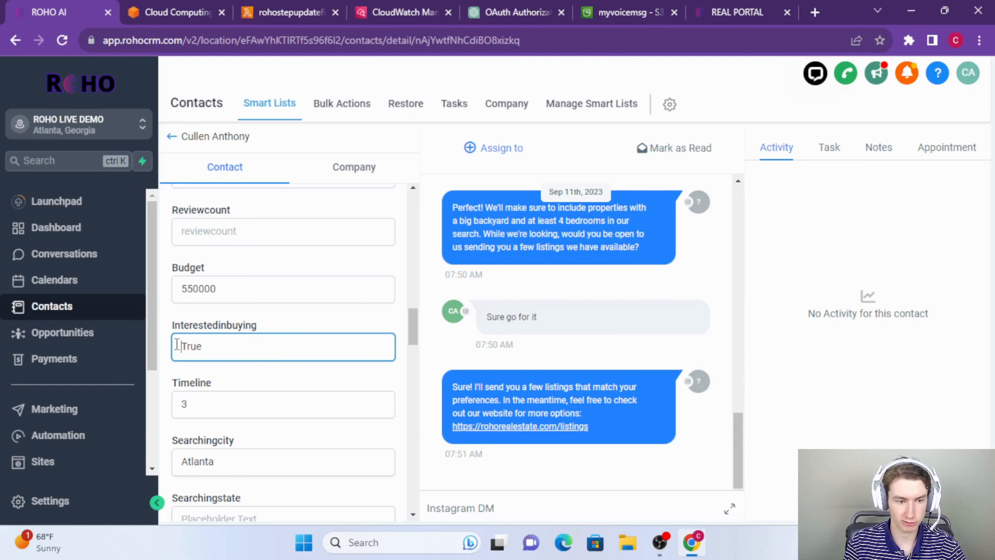
{"action": "scroll", "coordinate": [247, 337], "scroll_direction": "down", "scroll_amount": 2}
{"action": "left_click", "coordinate": [253, 330]}
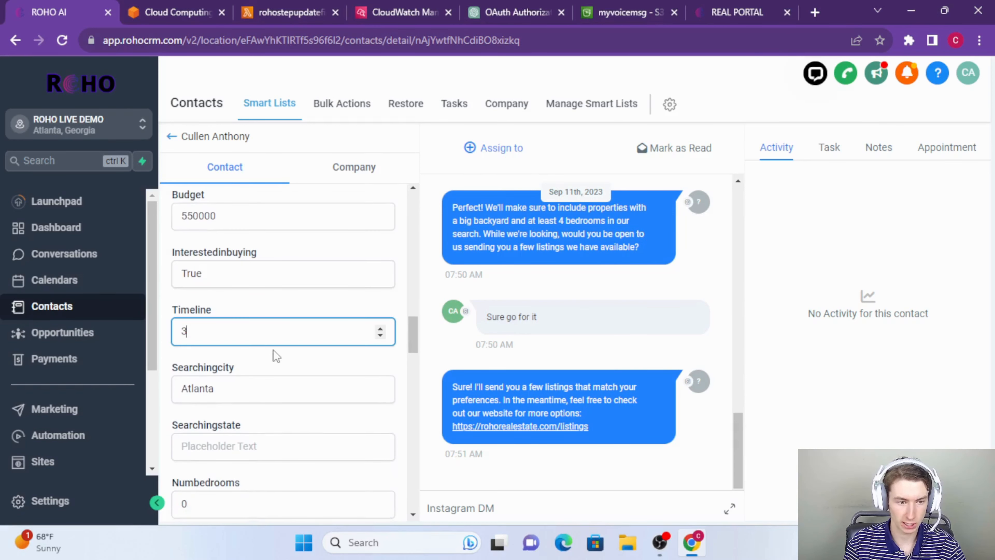
{"action": "left_click", "coordinate": [211, 310]}
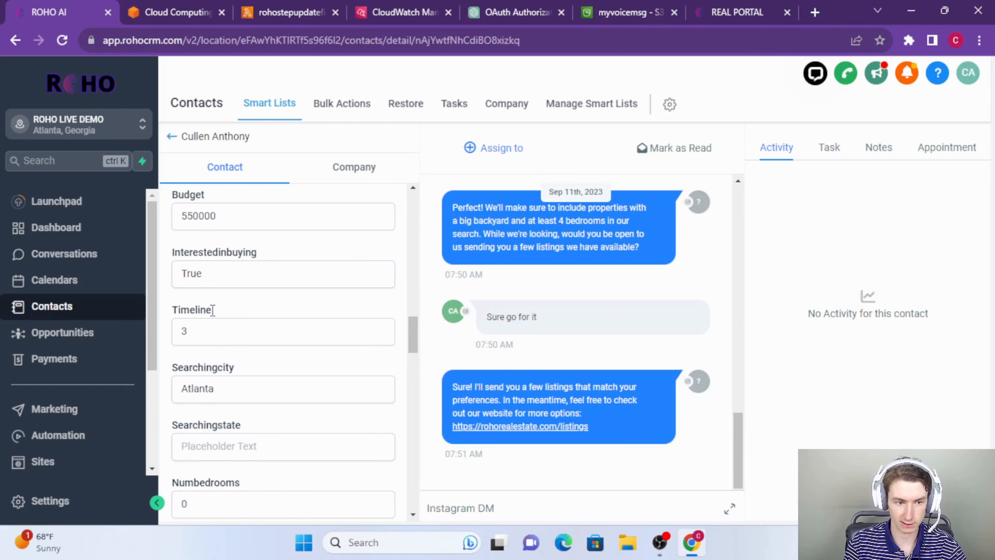
{"action": "left_click", "coordinate": [225, 334]}
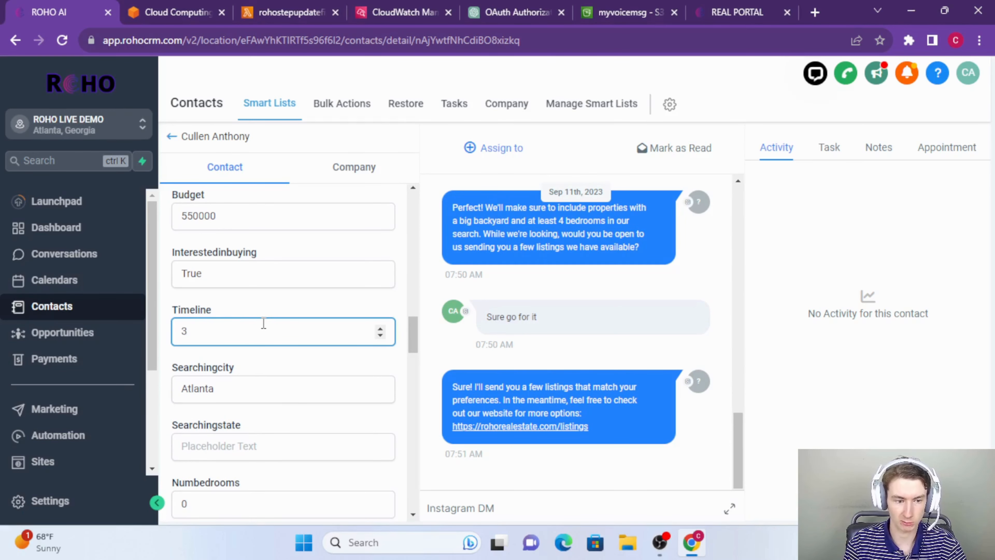
Highlight the contact's city reply in the Instagram conversation and compare it with the Searchingcity field.
{"action": "scroll", "coordinate": [327, 357], "scroll_direction": "down", "scroll_amount": 2}
{"action": "scroll", "coordinate": [327, 357], "scroll_direction": "up", "scroll_amount": 2}
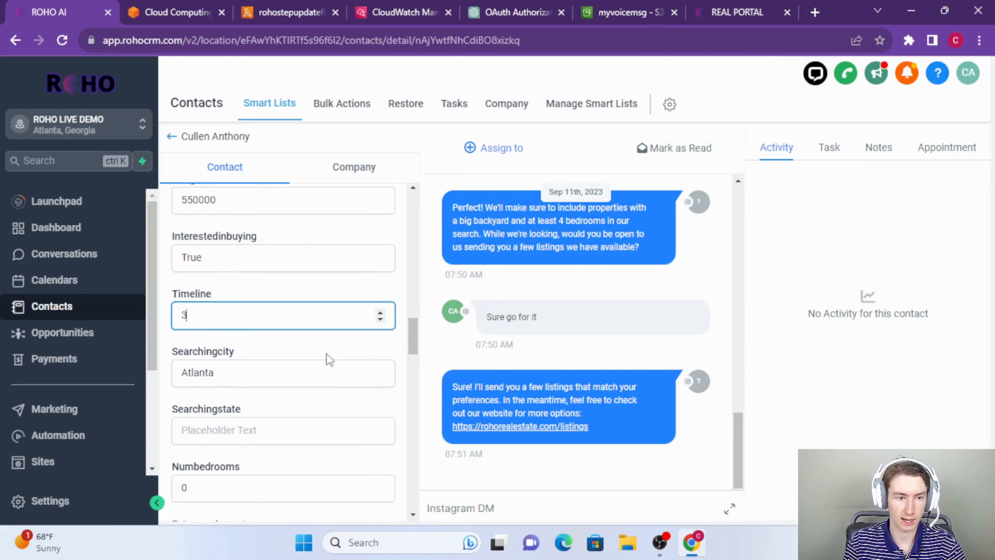
{"action": "scroll", "coordinate": [557, 312], "scroll_direction": "up", "scroll_amount": 6}
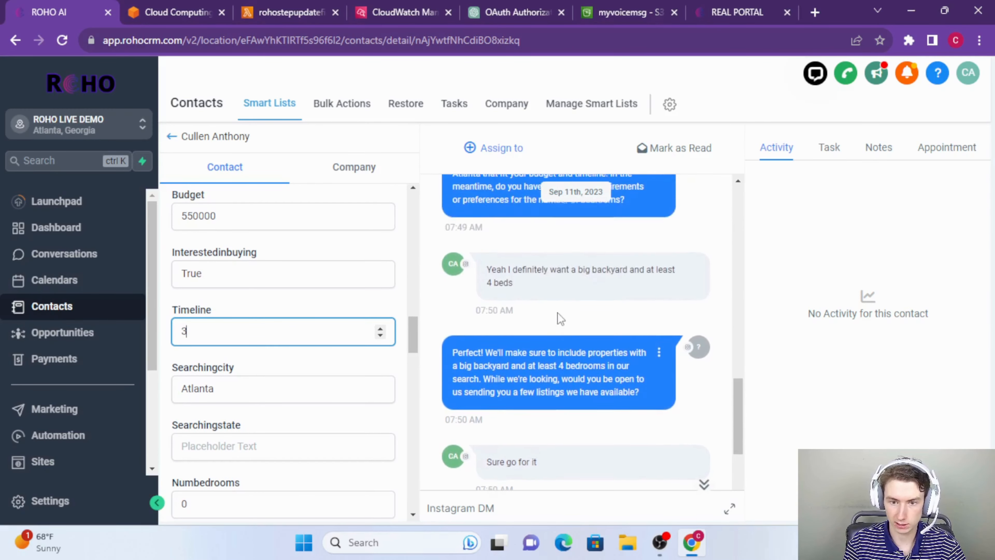
{"action": "scroll", "coordinate": [558, 312], "scroll_direction": "up", "scroll_amount": 4}
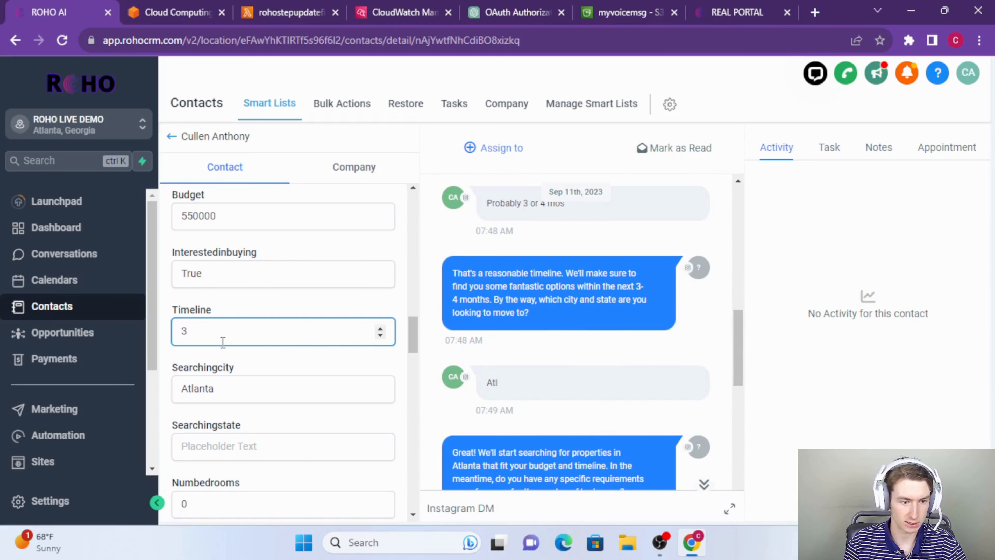
{"action": "scroll", "coordinate": [595, 346], "scroll_direction": "down", "scroll_amount": 2}
{"action": "double_click", "coordinate": [492, 309]}
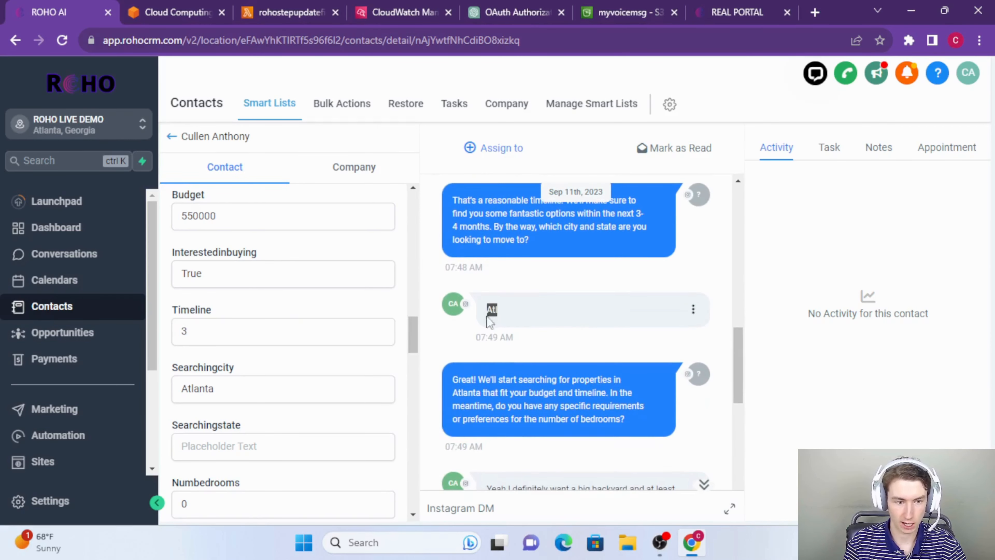
{"action": "double_click", "coordinate": [295, 397]}
{"action": "left_click", "coordinate": [309, 384]}
Review the contact's reply about bedrooms and backyard and compare it with the Numbedrooms and Extrarequirments fields.
{"action": "scroll", "coordinate": [497, 363], "scroll_direction": "down", "scroll_amount": 4}
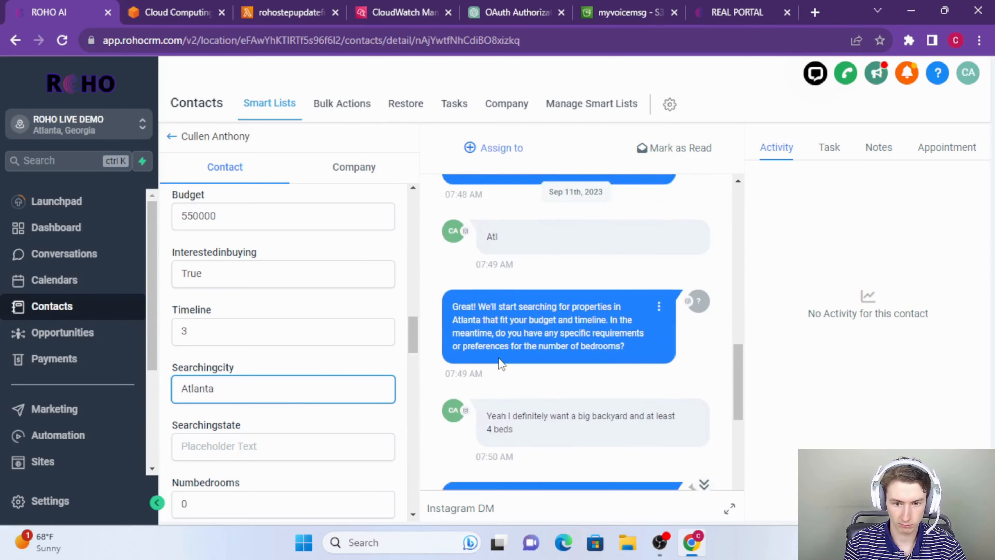
{"action": "scroll", "coordinate": [499, 359], "scroll_direction": "down", "scroll_amount": 2}
{"action": "scroll", "coordinate": [318, 384], "scroll_direction": "down", "scroll_amount": 7}
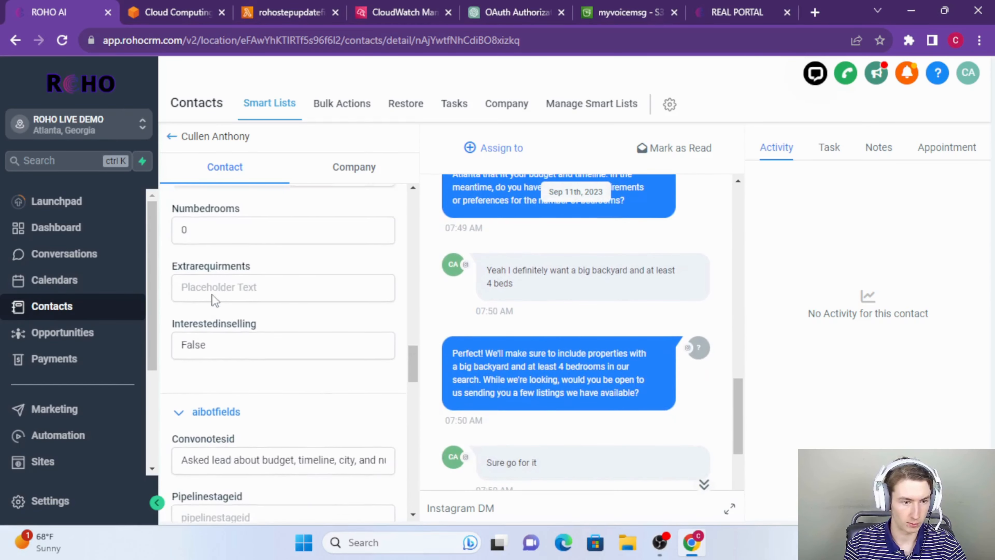
{"action": "scroll", "coordinate": [216, 296], "scroll_direction": "up", "scroll_amount": 1}
Reload the contact record and inspect the refreshed Numbedrooms field.
{"action": "left_click", "coordinate": [62, 40]}
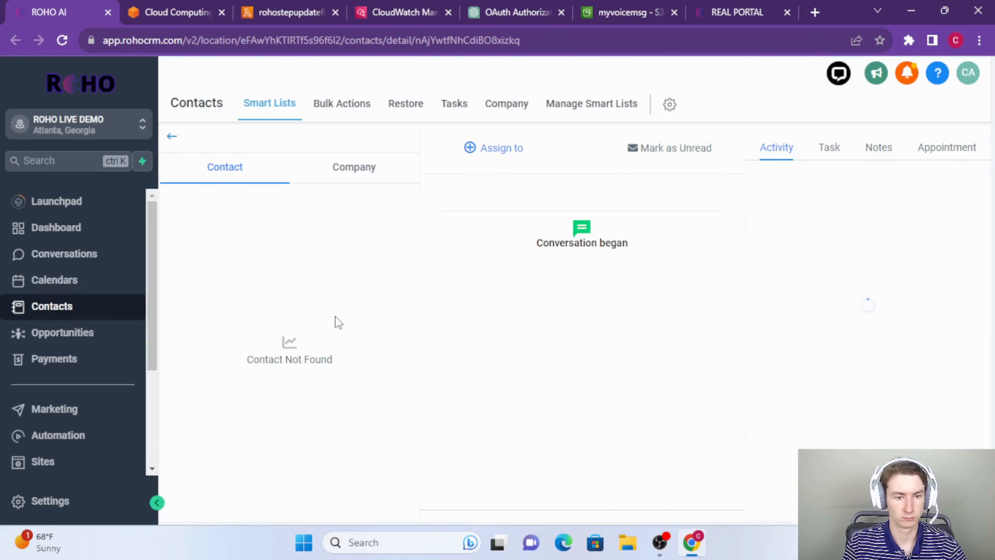
{"action": "scroll", "coordinate": [335, 312], "scroll_direction": "down", "scroll_amount": 10}
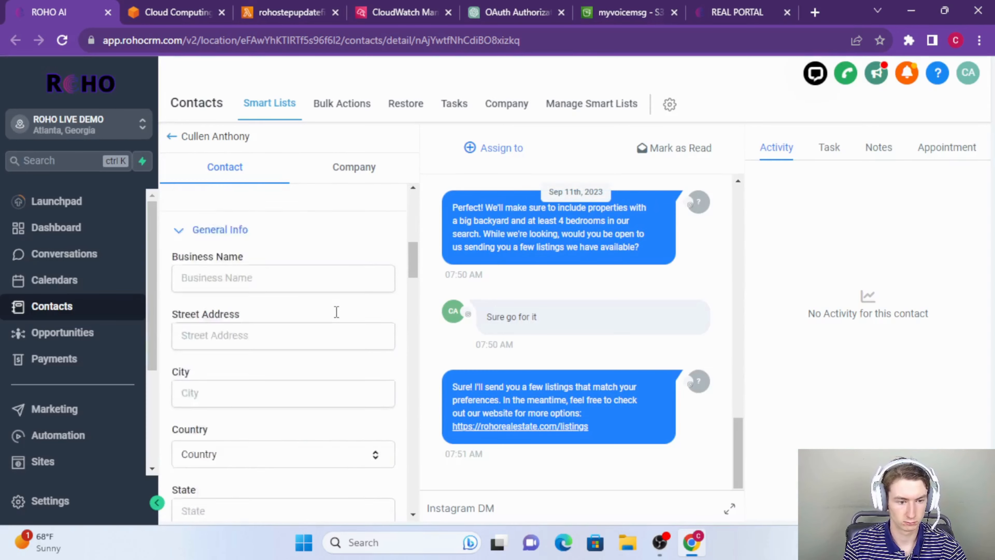
{"action": "scroll", "coordinate": [336, 311], "scroll_direction": "up", "scroll_amount": 10}
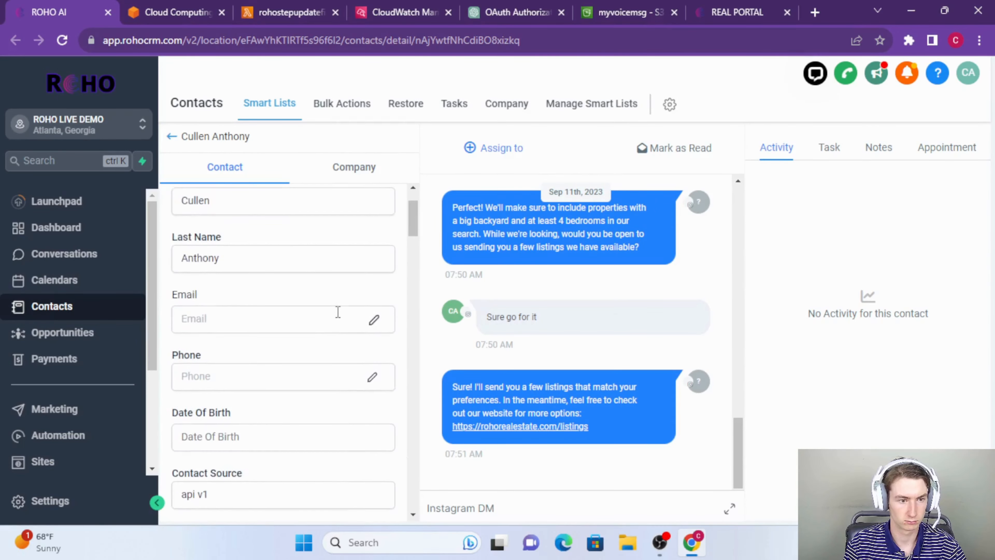
{"action": "scroll", "coordinate": [338, 312], "scroll_direction": "down", "scroll_amount": 20}
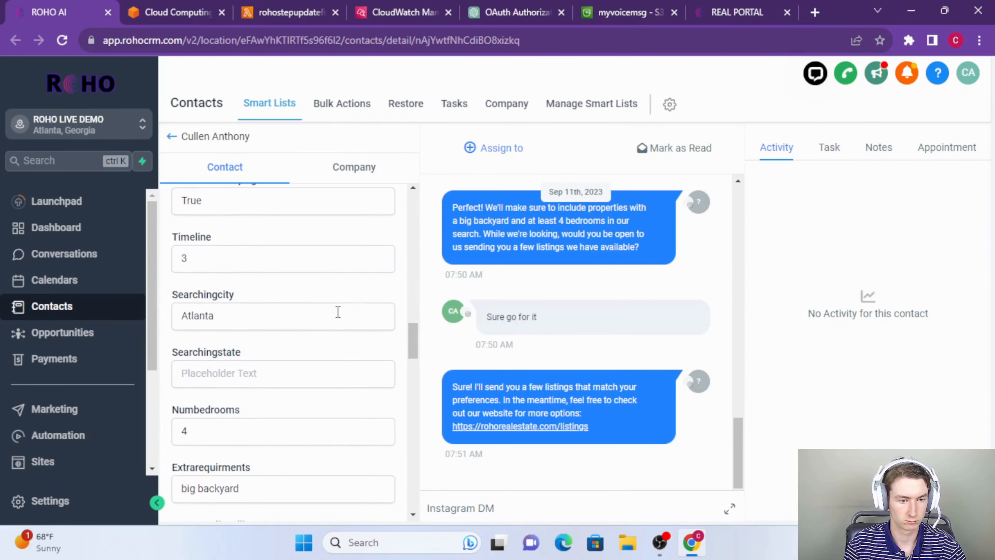
{"action": "left_click", "coordinate": [333, 358]}
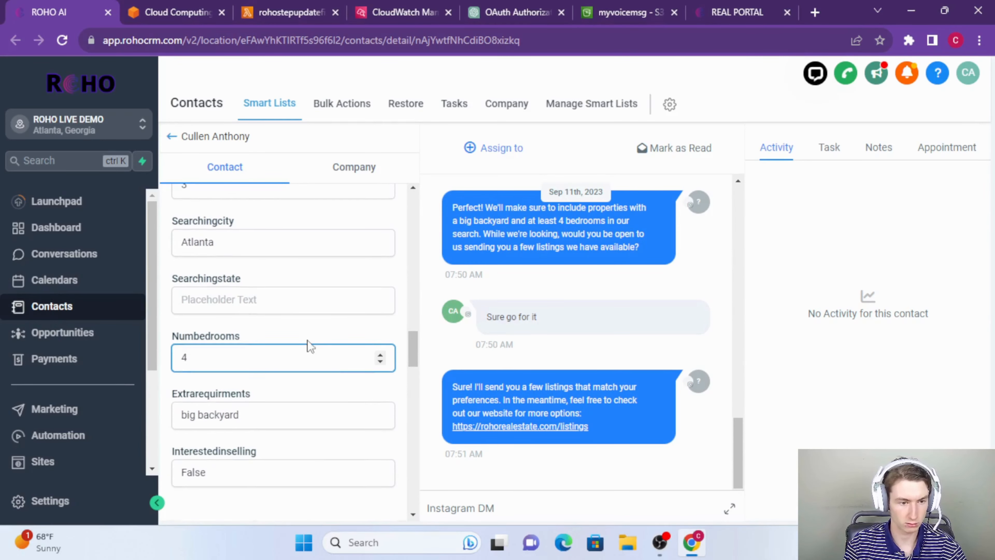
Inspect the contact's Extrarequirments and Interestedinselling fields without editing them.
{"action": "scroll", "coordinate": [310, 342], "scroll_direction": "down", "scroll_amount": 2}
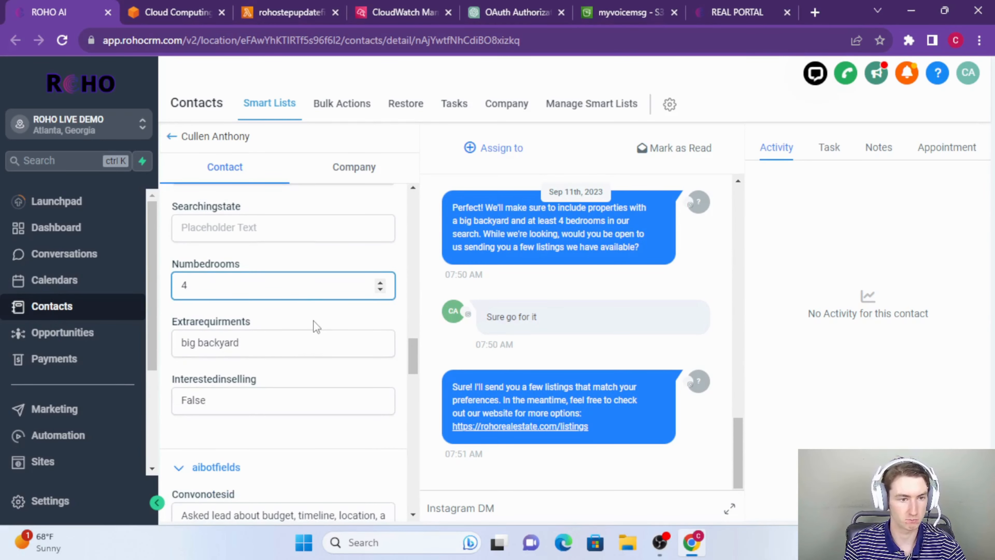
{"action": "left_click", "coordinate": [315, 329]}
{"action": "left_click", "coordinate": [326, 338]}
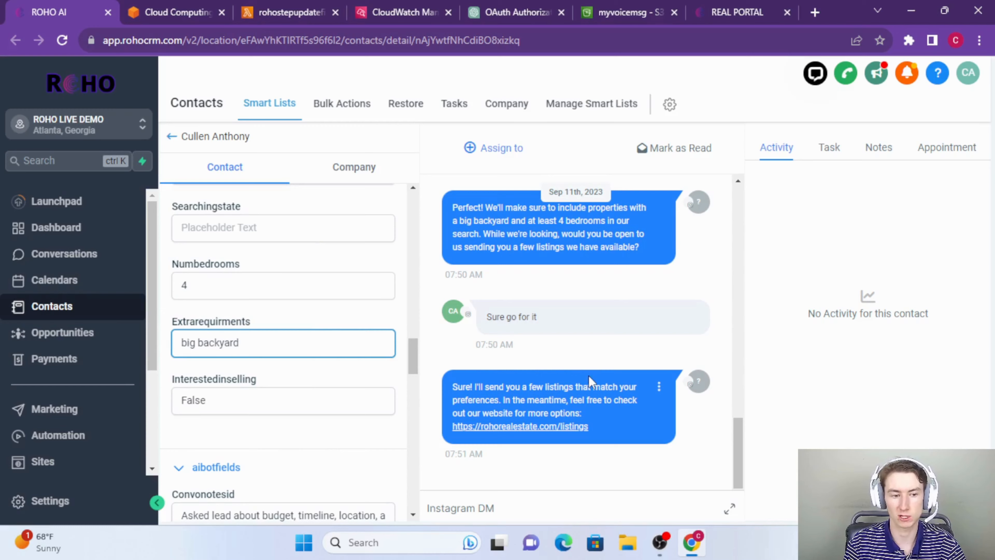
{"action": "left_click", "coordinate": [359, 401]}
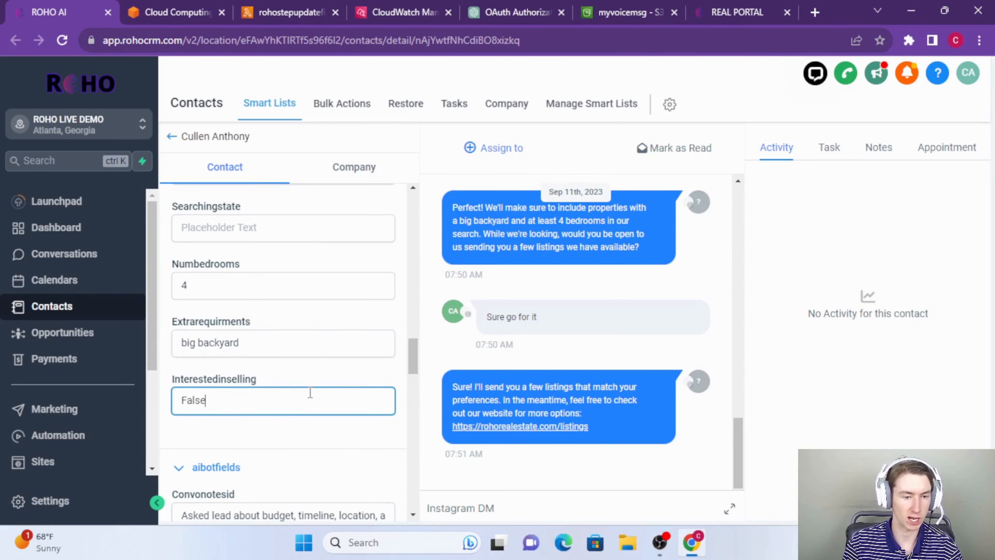
{"action": "left_click", "coordinate": [316, 349]}
{"action": "left_click", "coordinate": [299, 406]}
{"action": "scroll", "coordinate": [302, 386], "scroll_direction": "up", "scroll_amount": 1}
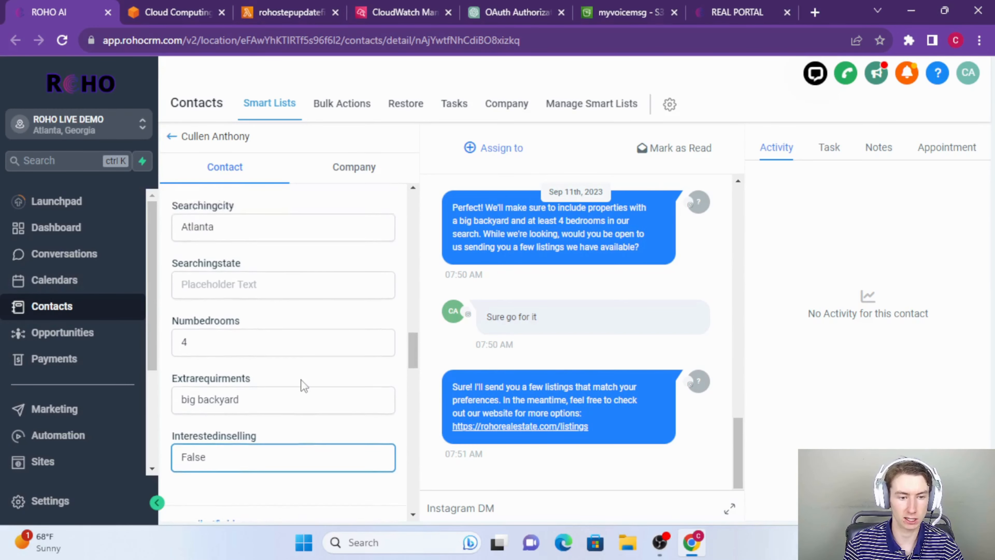
{"action": "scroll", "coordinate": [304, 386], "scroll_direction": "down", "scroll_amount": 2}
{"action": "scroll", "coordinate": [353, 375], "scroll_direction": "up", "scroll_amount": 1}
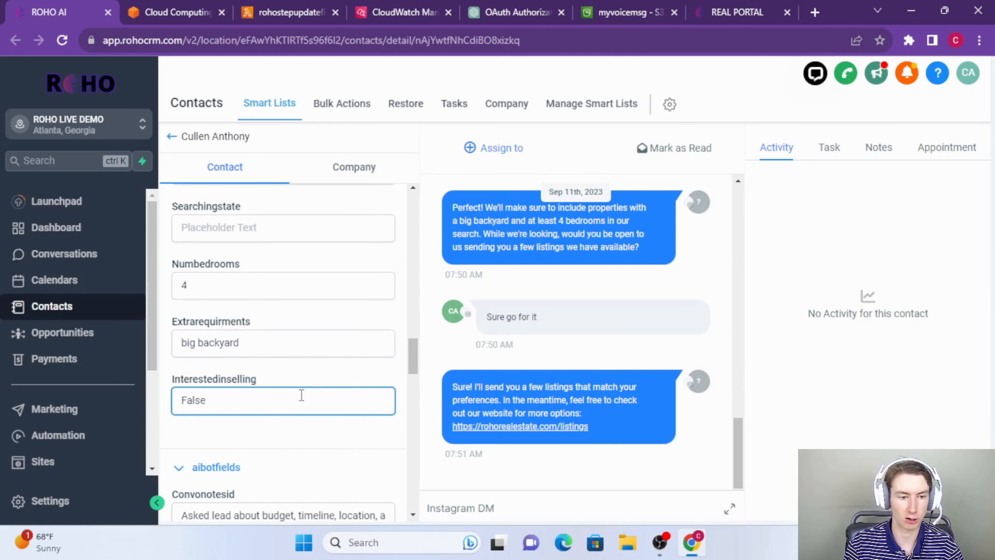
Recheck the Extrarequirments and Interestedinselling fields against the latest messages in the Instagram conversation.
{"action": "scroll", "coordinate": [302, 395], "scroll_direction": "up", "scroll_amount": 1}
{"action": "left_click", "coordinate": [314, 472]}
{"action": "left_click", "coordinate": [302, 410]}
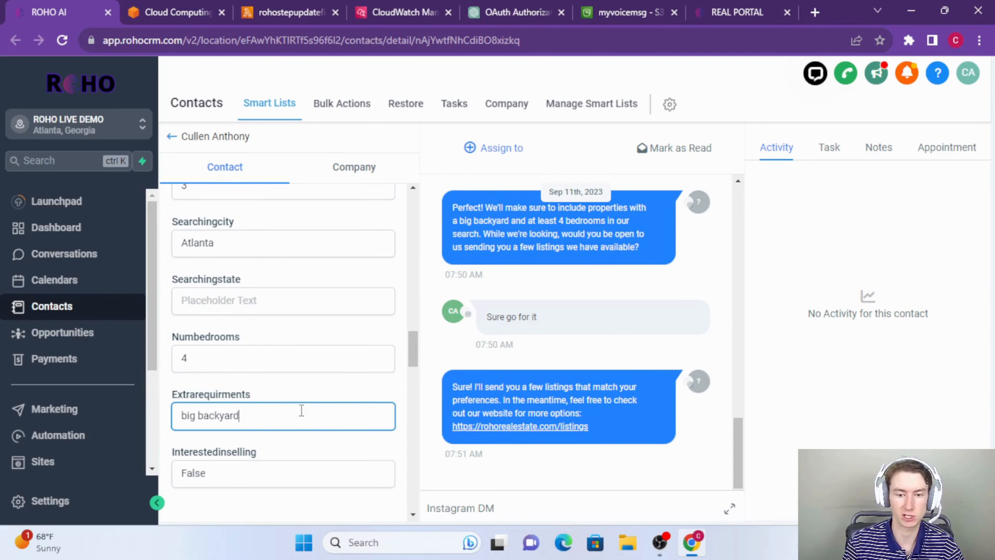
{"action": "scroll", "coordinate": [486, 411], "scroll_direction": "up", "scroll_amount": 1}
{"action": "left_click", "coordinate": [320, 473]}
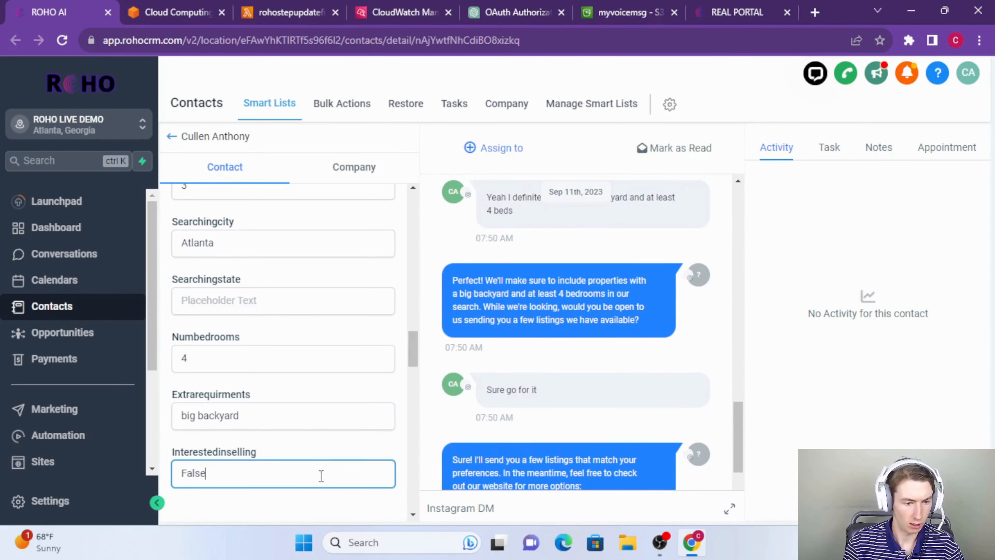
{"action": "scroll", "coordinate": [336, 447], "scroll_direction": "down", "scroll_amount": 1}
{"action": "scroll", "coordinate": [538, 414], "scroll_direction": "down", "scroll_amount": 1}
{"action": "left_click", "coordinate": [497, 390]}
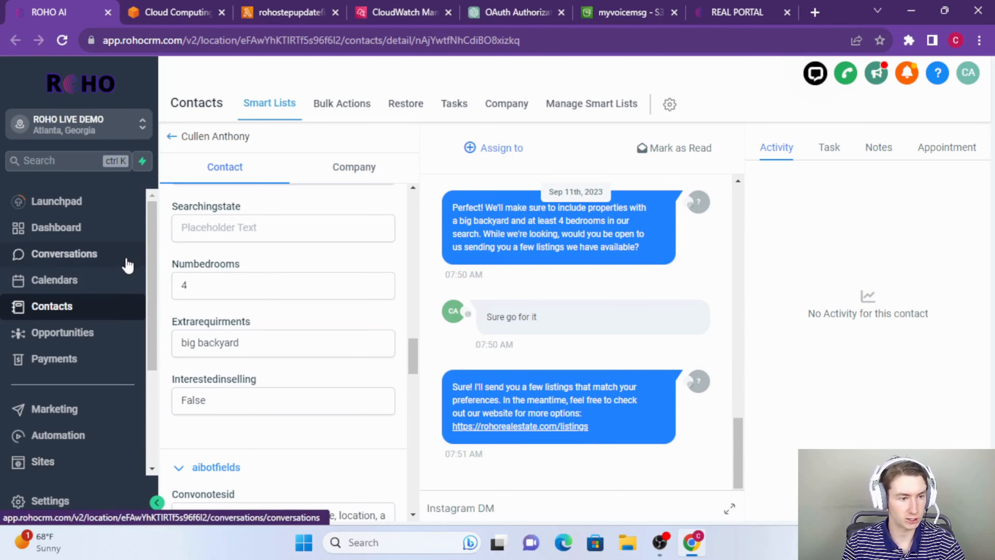
Leave the contact record, list all conversations and open the SMS conversation containing the new-lead notification.
{"action": "left_click", "coordinate": [172, 136]}
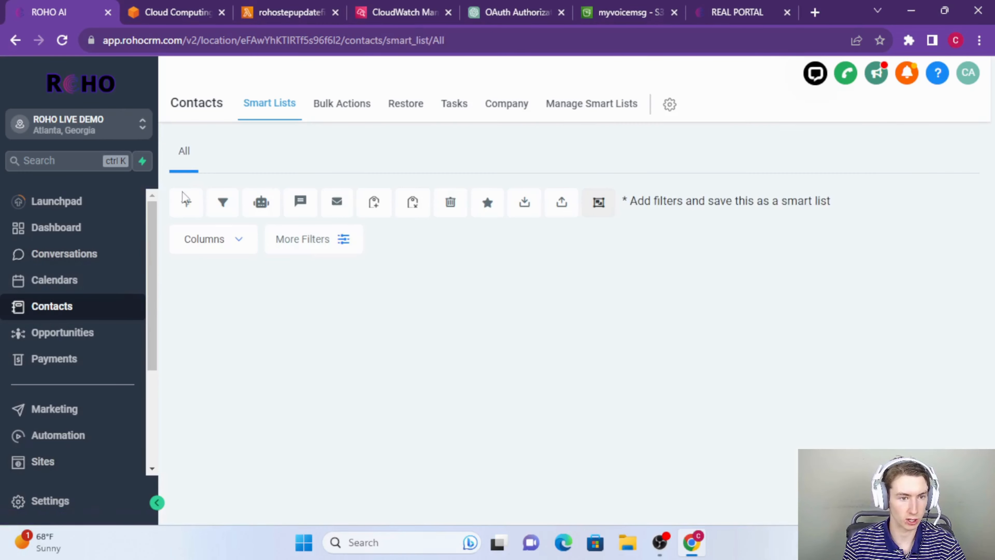
{"action": "left_click", "coordinate": [101, 255]}
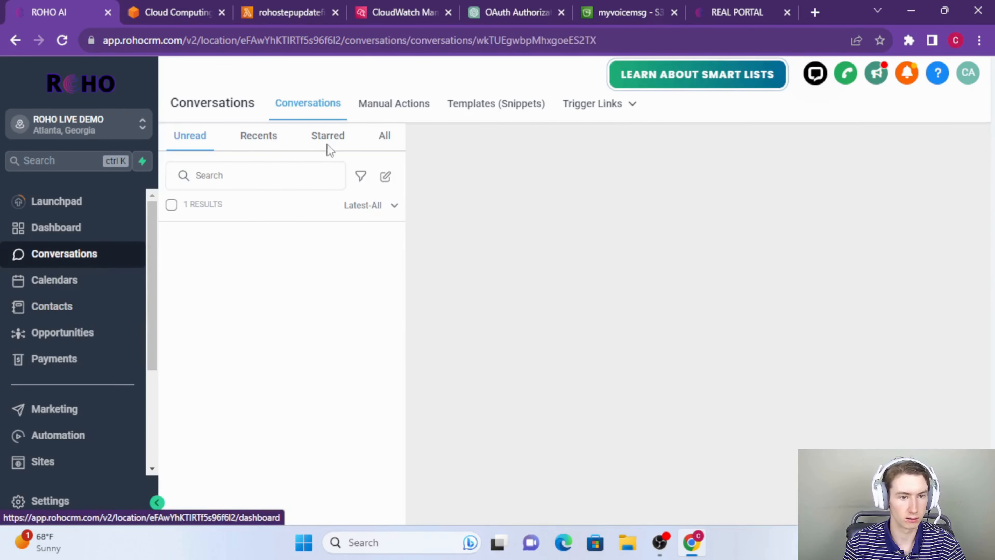
{"action": "left_click", "coordinate": [385, 138]}
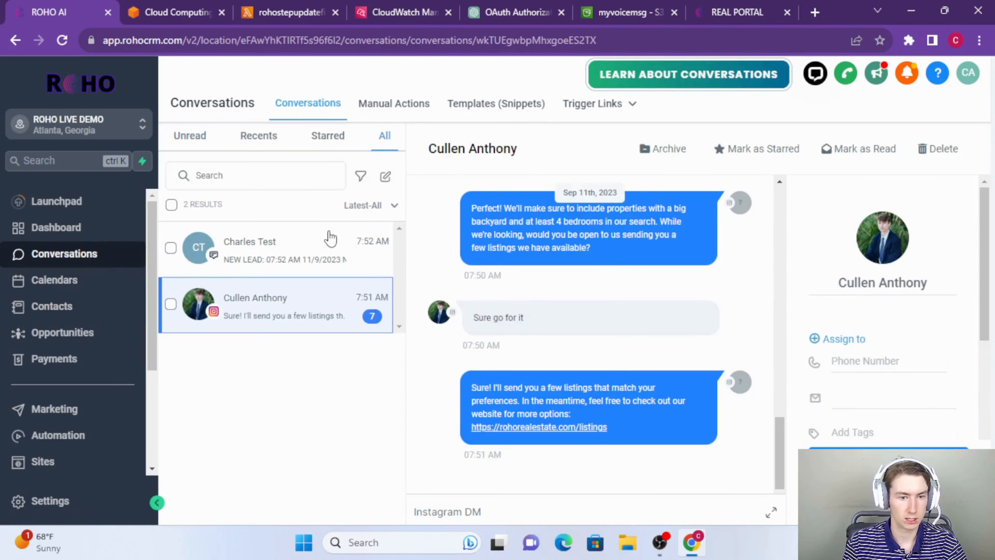
{"action": "left_click", "coordinate": [322, 251]}
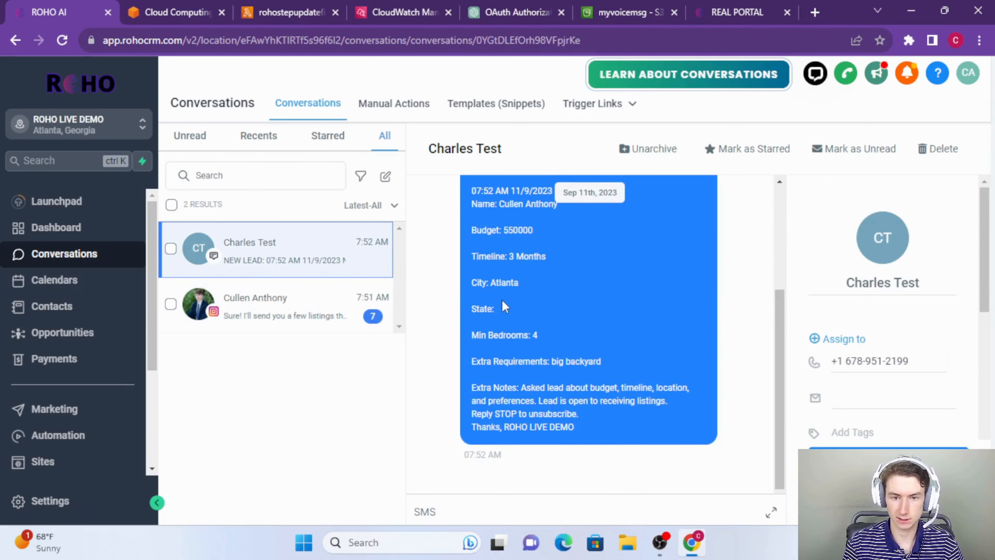
Read through the new-lead notification, highlighting its NEW LEAD heading and date line.
{"action": "scroll", "coordinate": [505, 307], "scroll_direction": "up", "scroll_amount": 2}
{"action": "left_click_drag", "start_coordinate": [475, 237], "coordinate": [535, 263]}
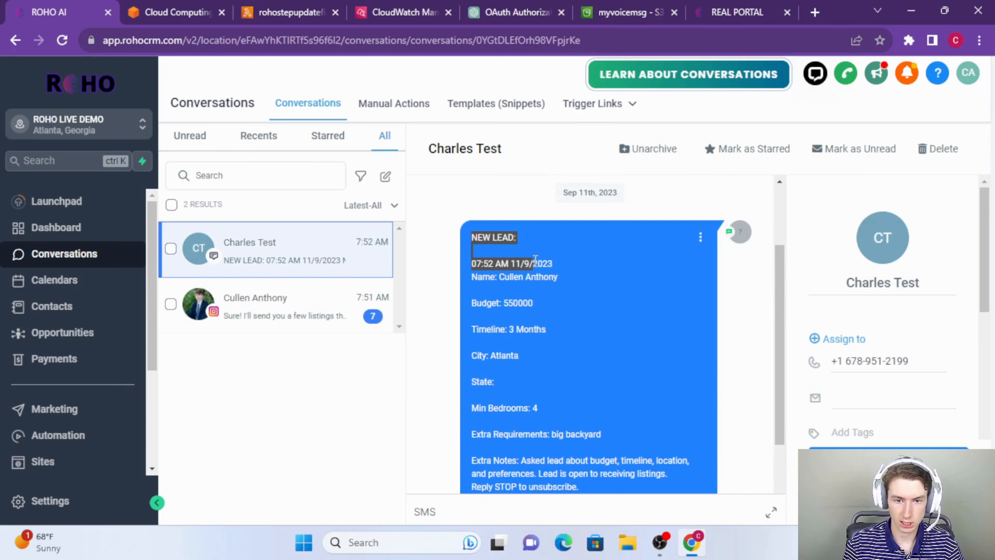
{"action": "left_click", "coordinate": [556, 266]}
{"action": "scroll", "coordinate": [557, 266], "scroll_direction": "down", "scroll_amount": 2}
{"action": "scroll", "coordinate": [557, 265], "scroll_direction": "up", "scroll_amount": 3}
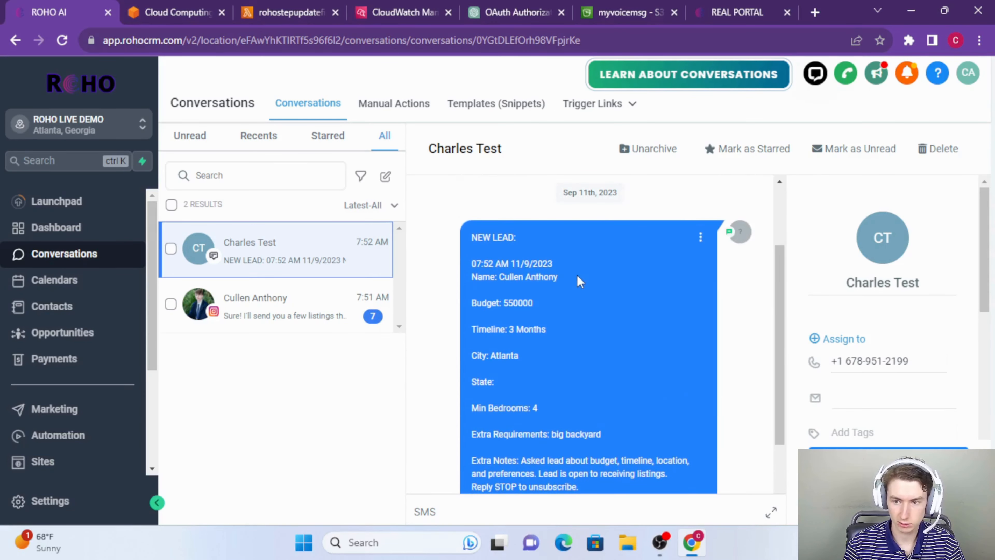
{"action": "scroll", "coordinate": [554, 298], "scroll_direction": "down", "scroll_amount": 1}
{"action": "left_click_drag", "start_coordinate": [471, 238], "coordinate": [521, 264]}
{"action": "left_click", "coordinate": [514, 263]}
{"action": "scroll", "coordinate": [513, 265], "scroll_direction": "down", "scroll_amount": 2}
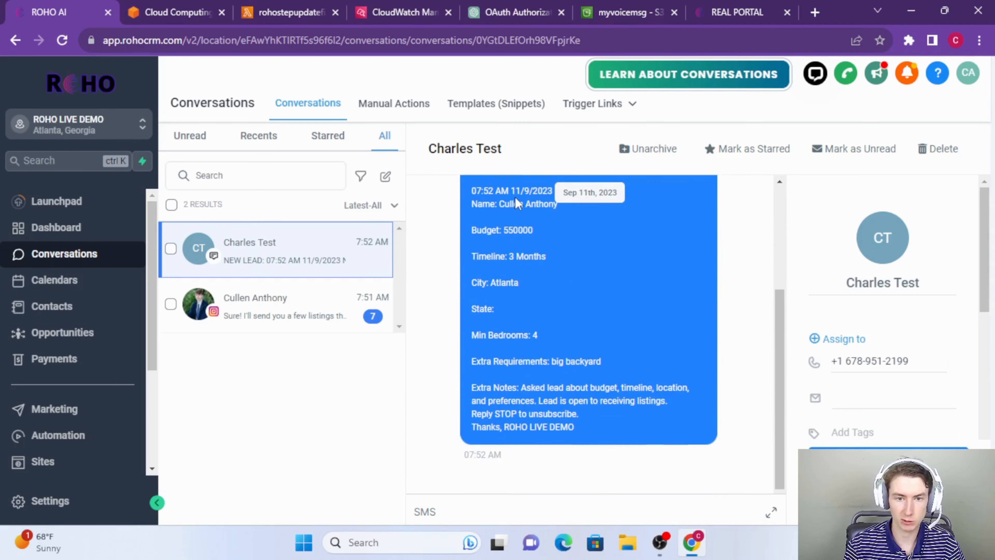
Check the notification's budget, timeline, city, state and minimum bedrooms lines, highlighting the values.
{"action": "double_click", "coordinate": [527, 230]}
{"action": "double_click", "coordinate": [537, 256]}
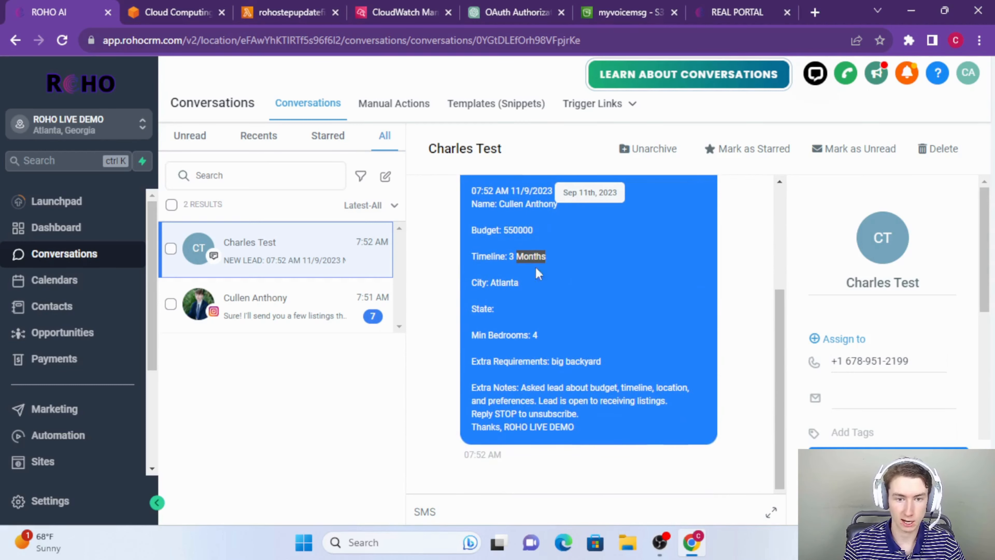
{"action": "left_click", "coordinate": [515, 281]}
{"action": "double_click", "coordinate": [516, 280]}
{"action": "left_click", "coordinate": [495, 307]}
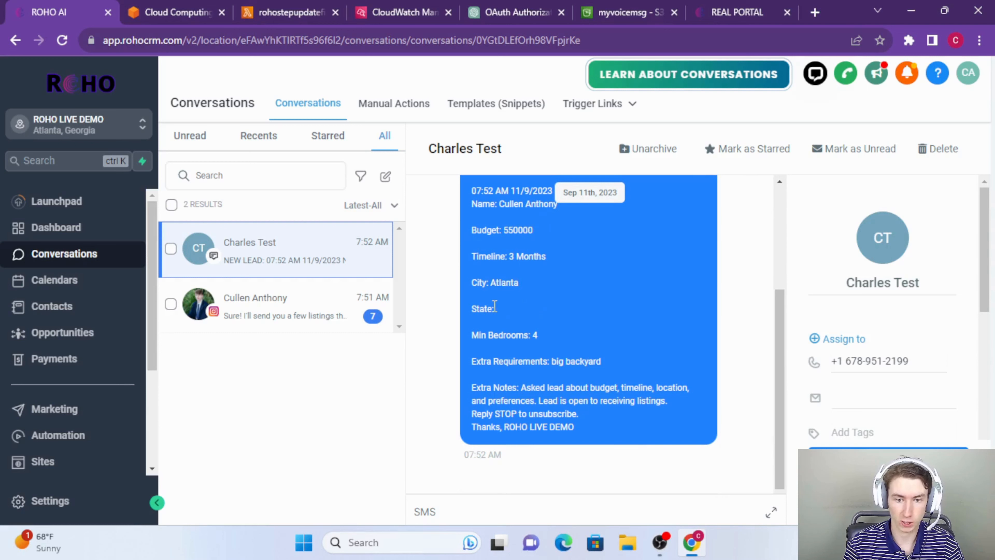
{"action": "double_click", "coordinate": [535, 336]}
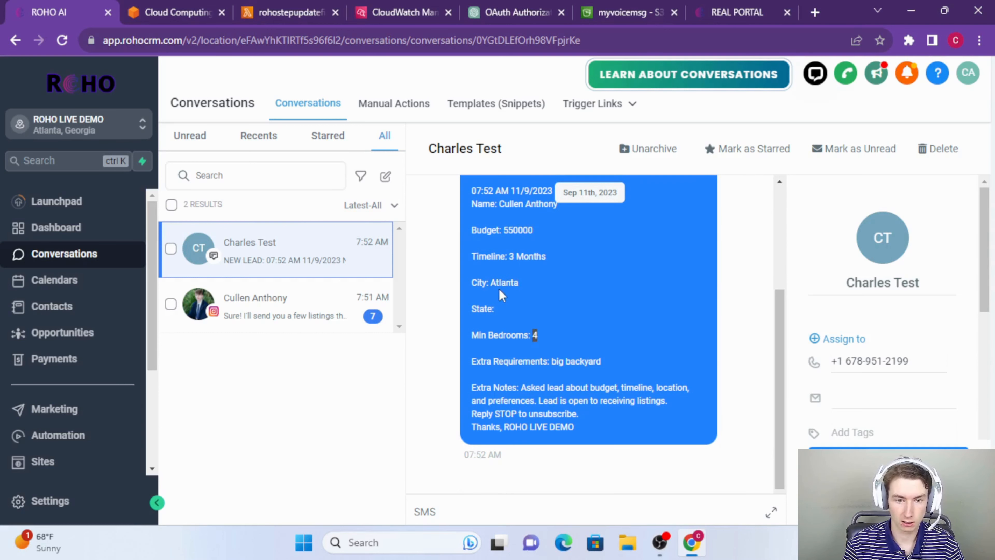
Examine the notification's Extra Notes summary and return to the start of the message.
{"action": "left_click", "coordinate": [531, 376]}
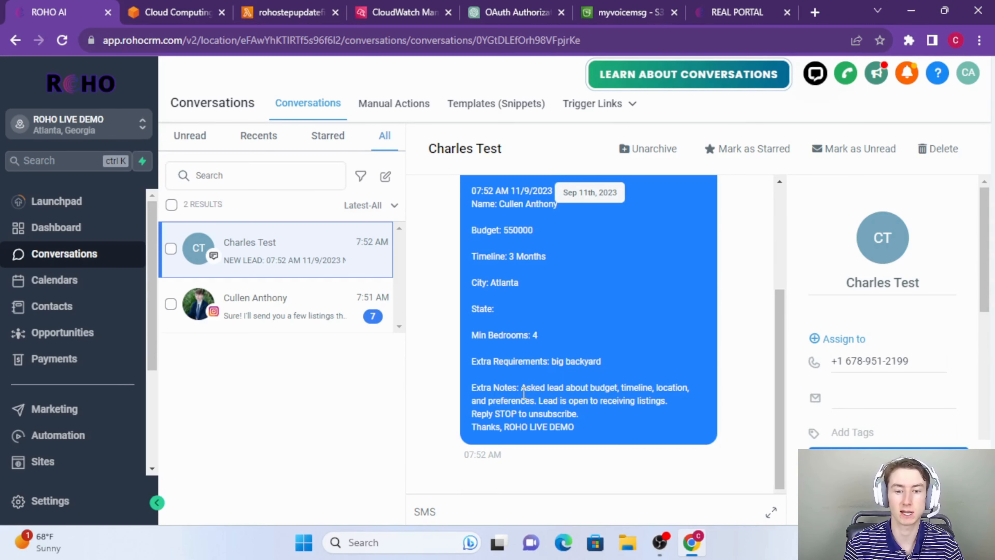
{"action": "left_click_drag", "start_coordinate": [523, 390], "coordinate": [564, 388]}
{"action": "left_click", "coordinate": [562, 387]}
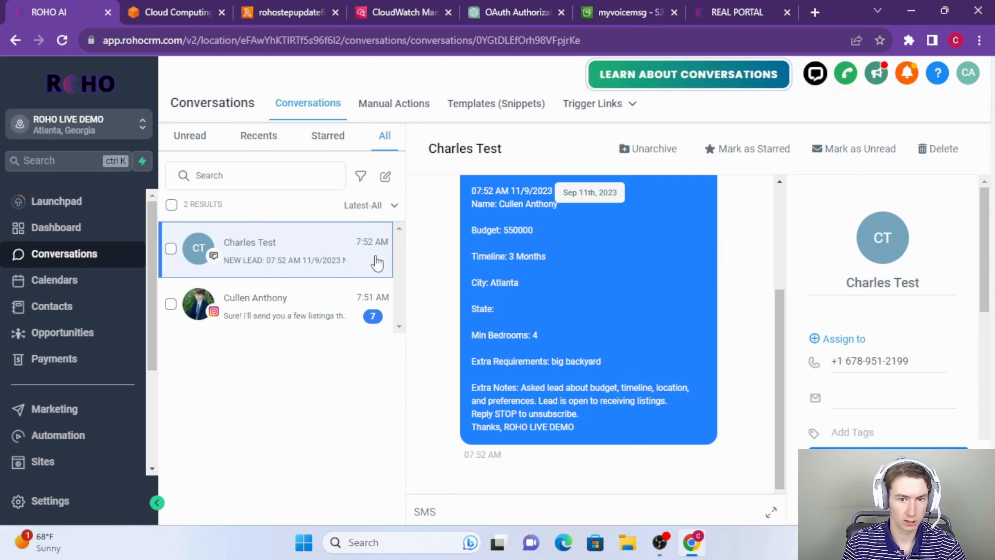
{"action": "scroll", "coordinate": [507, 298], "scroll_direction": "up", "scroll_amount": 2}
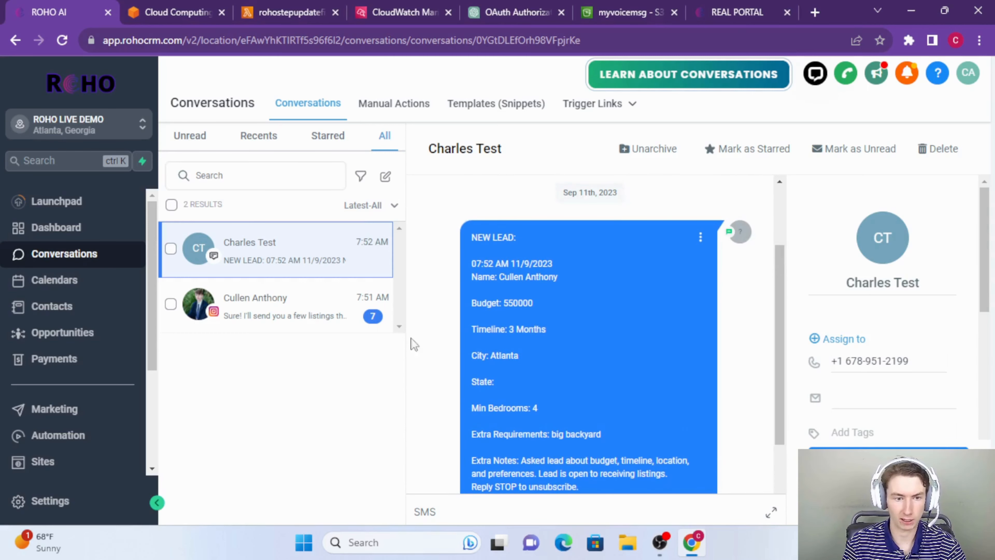
Reopen the Instagram conversation and review the bot's final listings message and the contact's "Sure go for it" reply.
{"action": "left_click", "coordinate": [340, 317]}
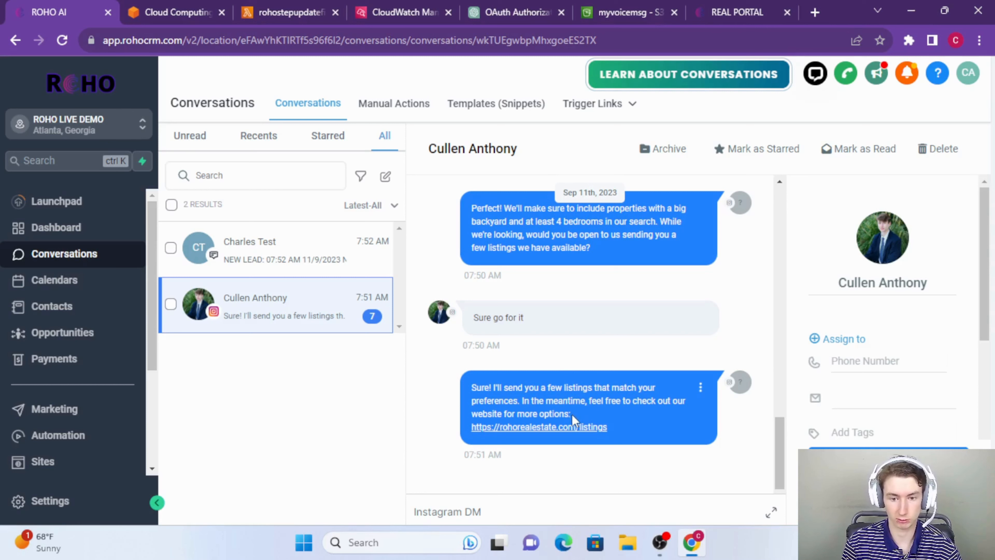
{"action": "double_click", "coordinate": [561, 399]}
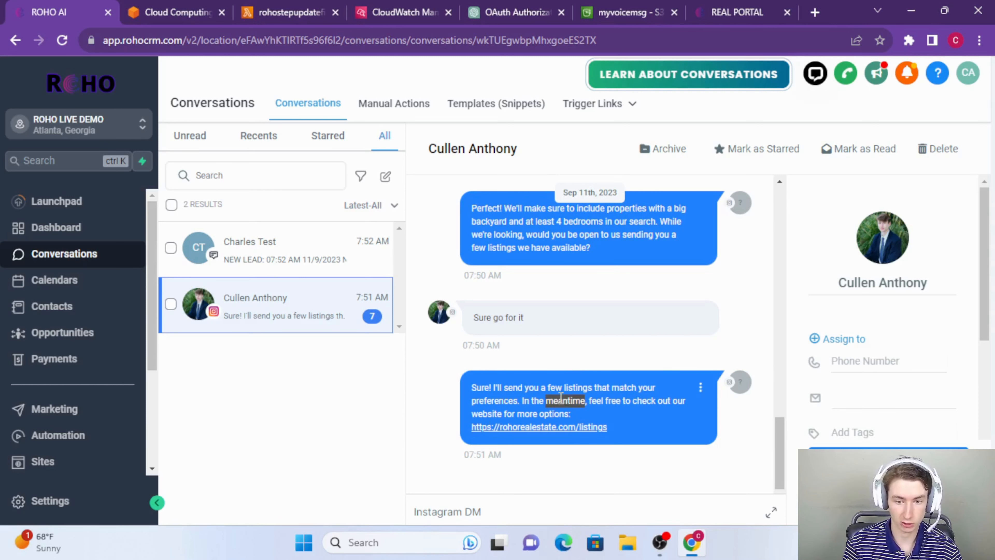
{"action": "double_click", "coordinate": [501, 318]}
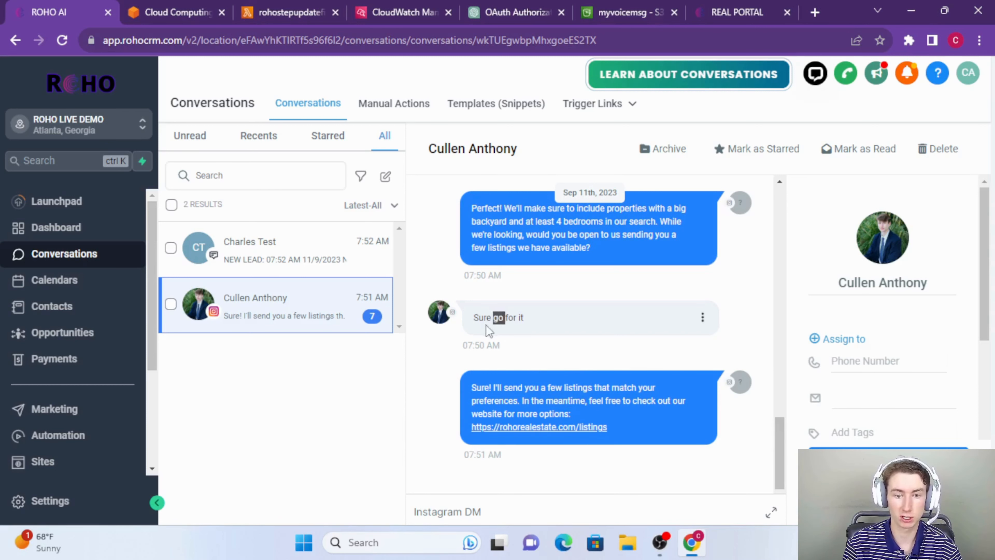
Highlight the contact's "Sure go for it" reply and the bot's message containing the listings website link.
{"action": "left_click", "coordinate": [481, 319]}
{"action": "double_click", "coordinate": [481, 319]}
{"action": "triple_click", "coordinate": [544, 387]}
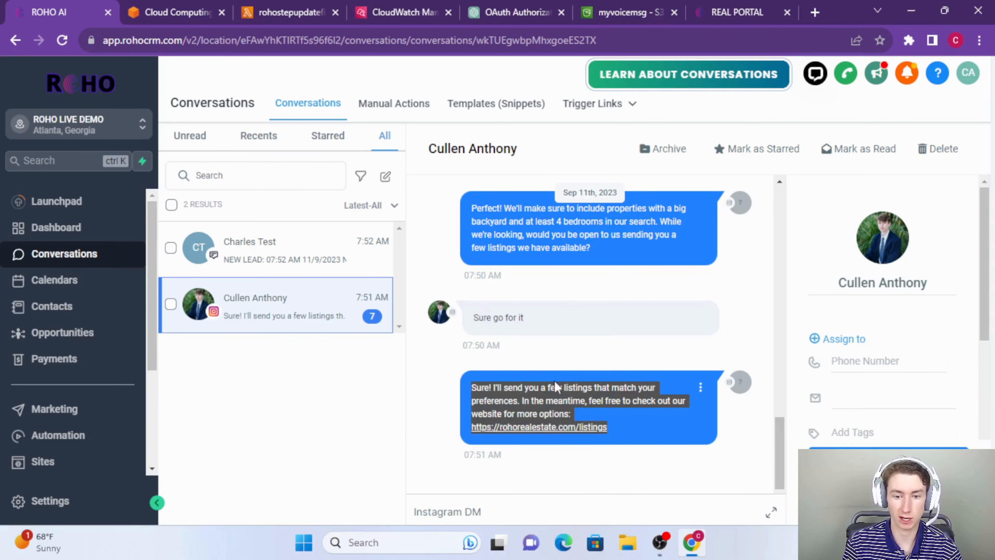
{"action": "left_click", "coordinate": [555, 377]}
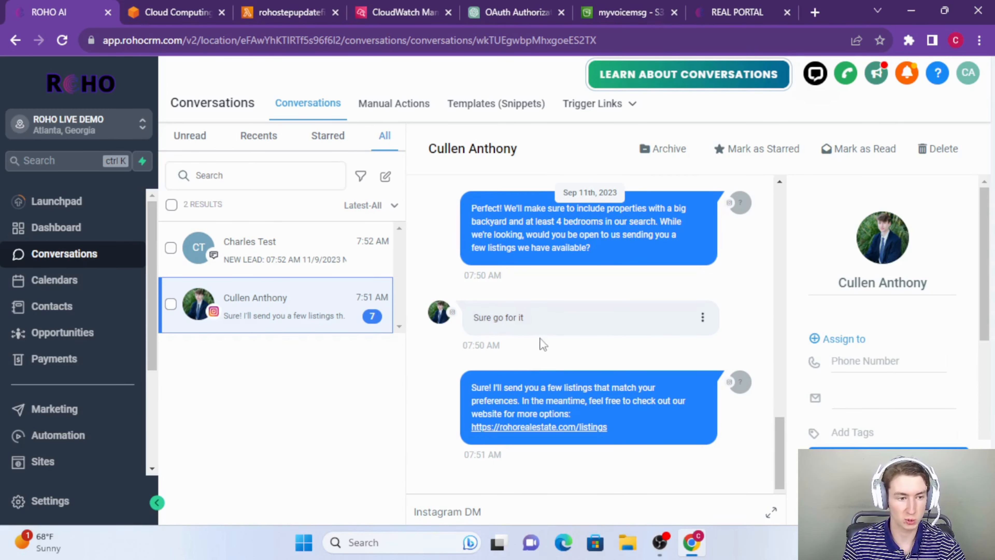
Open the "1. Generate AI Message" workflow from the AI Bot Workflows folder.
{"action": "left_click", "coordinate": [60, 431]}
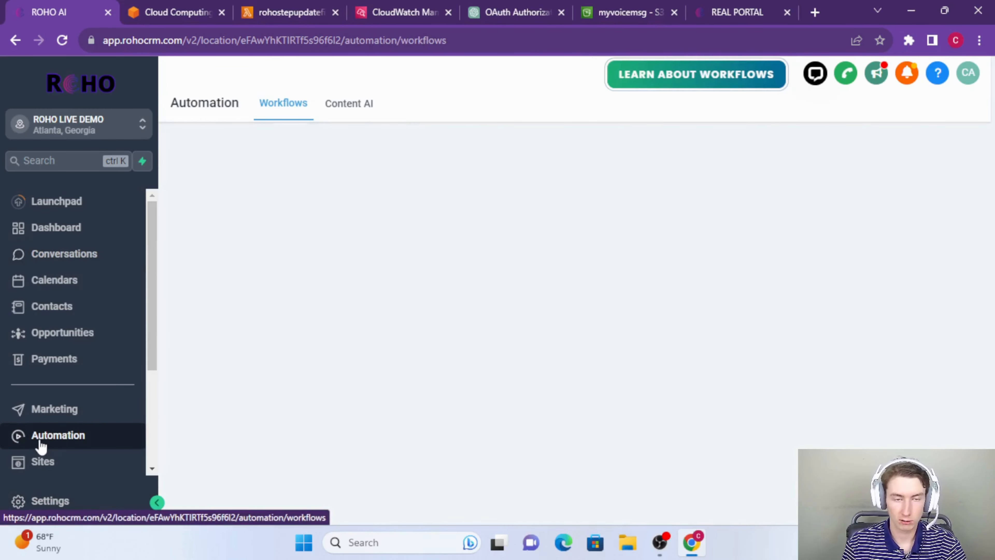
{"action": "left_click", "coordinate": [290, 345]}
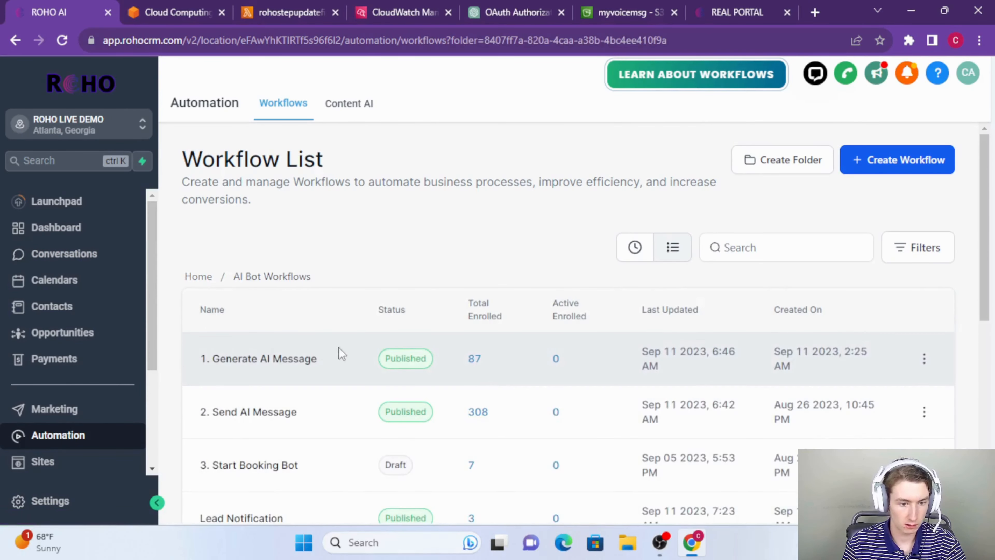
{"action": "scroll", "coordinate": [280, 371], "scroll_direction": "down", "scroll_amount": 2}
{"action": "scroll", "coordinate": [280, 371], "scroll_direction": "down", "scroll_amount": 5}
{"action": "scroll", "coordinate": [279, 329], "scroll_direction": "up", "scroll_amount": 4}
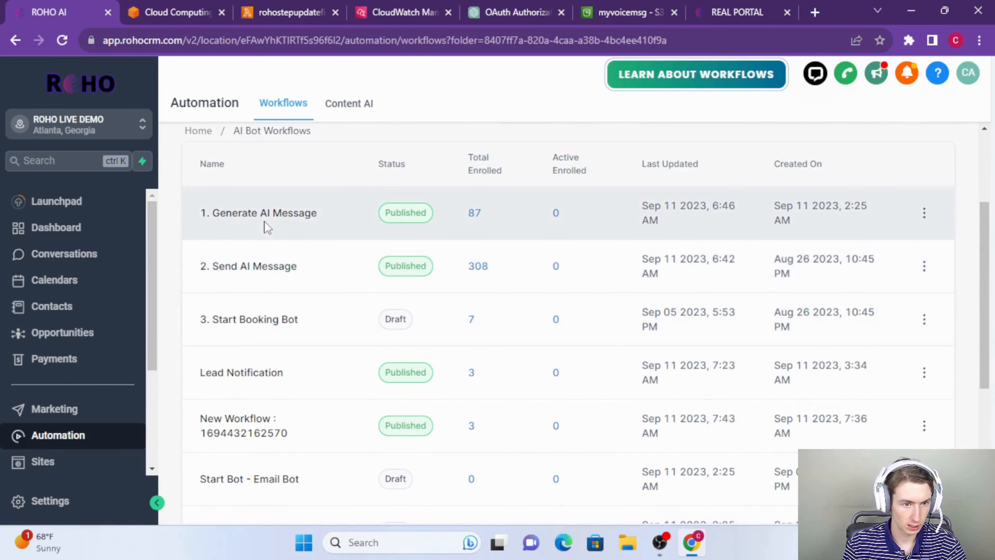
{"action": "left_click", "coordinate": [269, 216]}
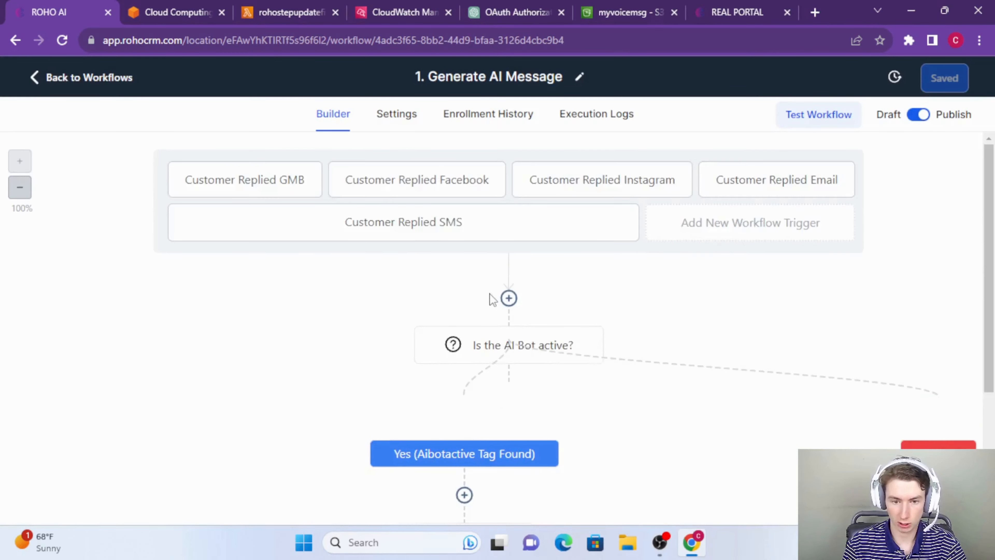
Inspect an AI Chatbot action's reply channel and incoming message settings, closing it without changes.
{"action": "scroll", "coordinate": [485, 352], "scroll_direction": "down", "scroll_amount": 5}
{"action": "scroll", "coordinate": [485, 352], "scroll_direction": "down", "scroll_amount": 2}
{"action": "left_click", "coordinate": [463, 442]}
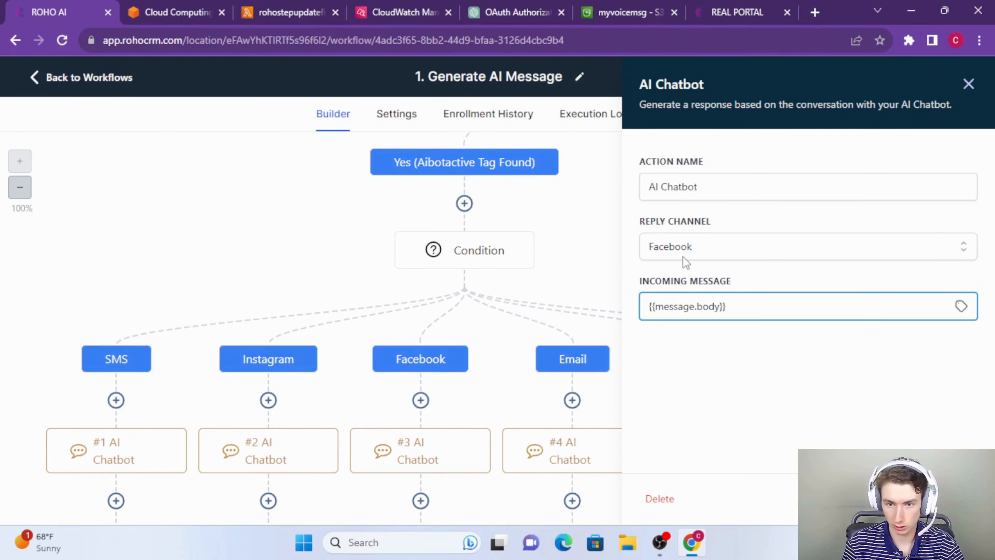
{"action": "left_click", "coordinate": [690, 262]}
{"action": "key", "text": "Escape"}
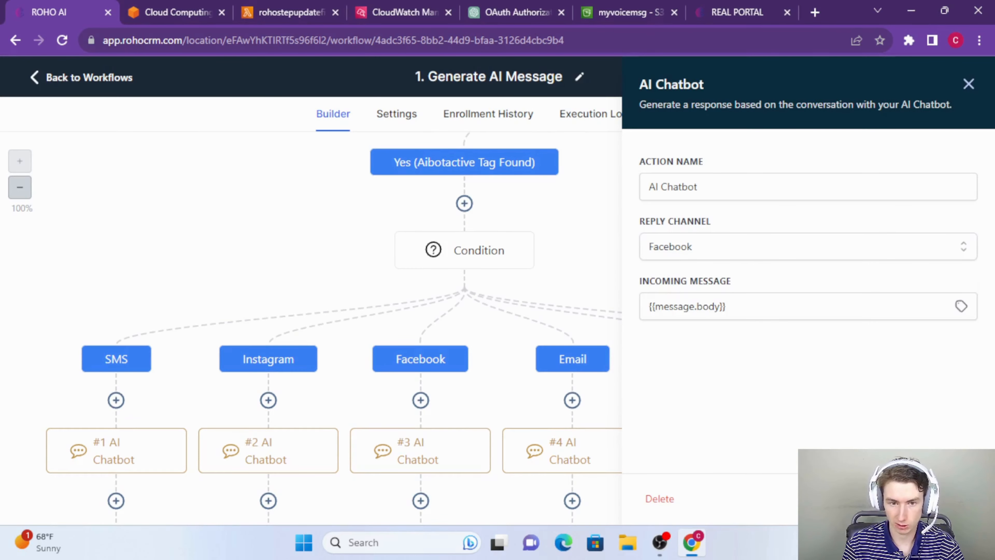
{"action": "key", "text": "Escape"}
Review the workflow's customer-replied triggers and its SMS, Instagram, Facebook, Email and GMB branches.
{"action": "scroll", "coordinate": [460, 329], "scroll_direction": "up", "scroll_amount": 6}
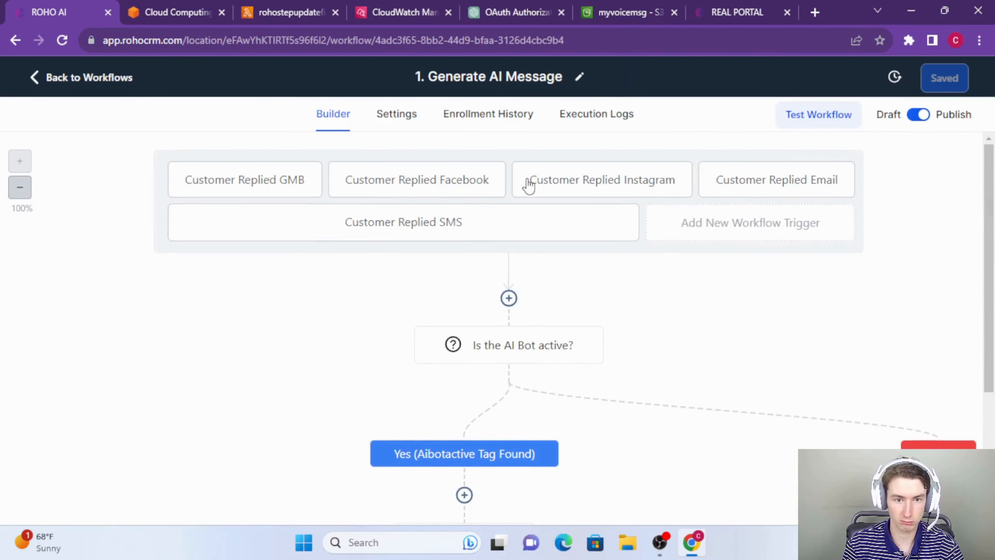
{"action": "scroll", "coordinate": [604, 186], "scroll_direction": "down", "scroll_amount": 5}
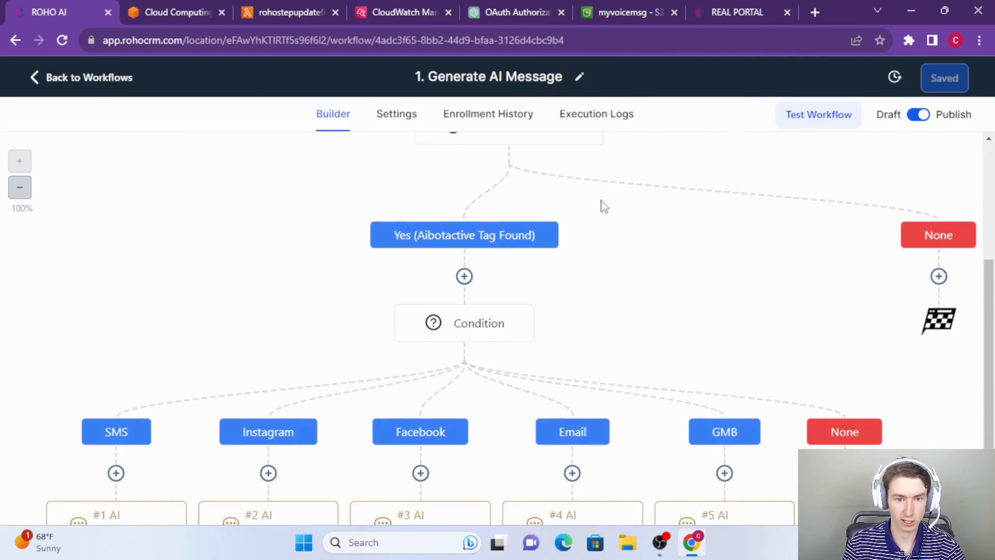
{"action": "scroll", "coordinate": [600, 205], "scroll_direction": "up", "scroll_amount": 5}
{"action": "scroll", "coordinate": [496, 411], "scroll_direction": "down", "scroll_amount": 5}
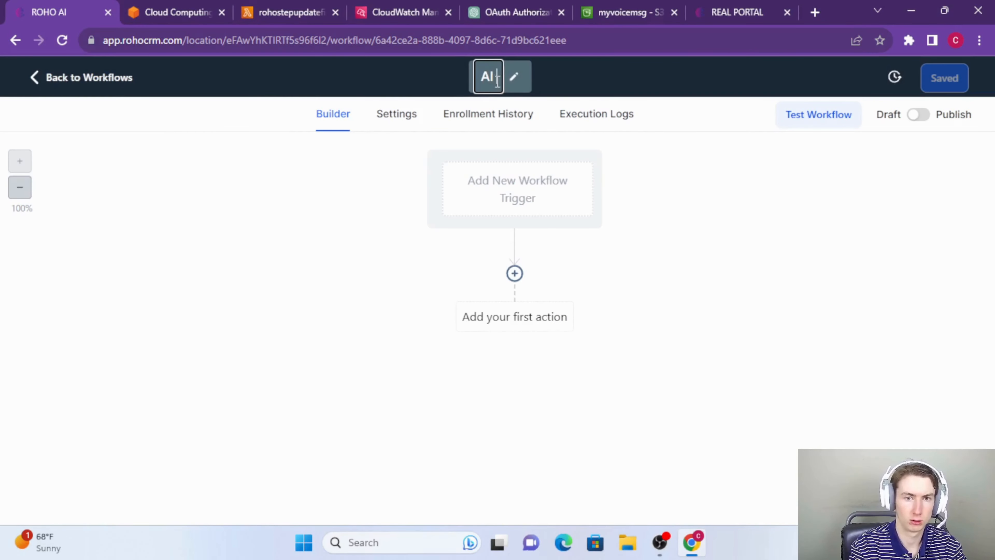
Name the new workflow "AI Voice Workflow Step Testing 123".
{"action": "type", "text": "Voic"}
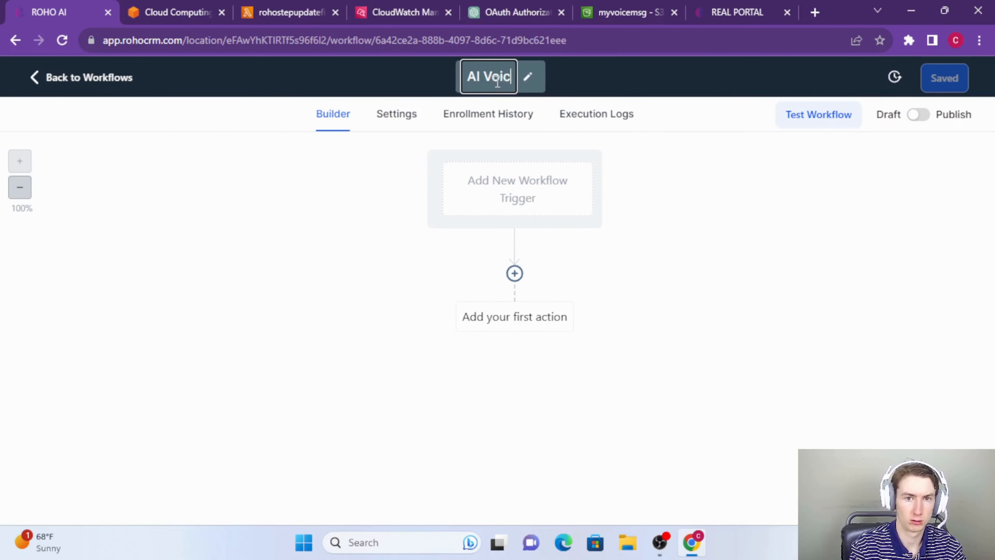
{"action": "type", "text": "e Workflow Step"}
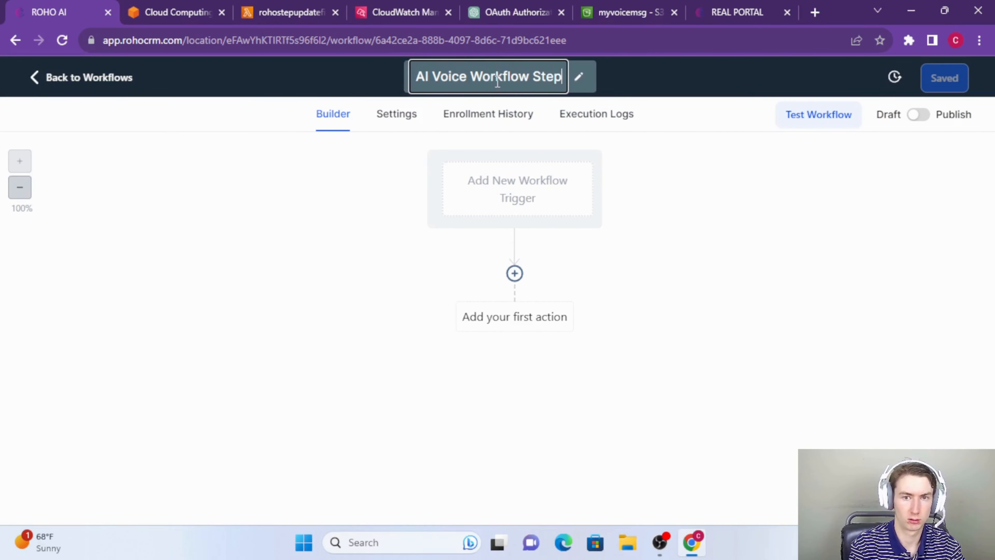
{"action": "type", "text": " Testing 123"}
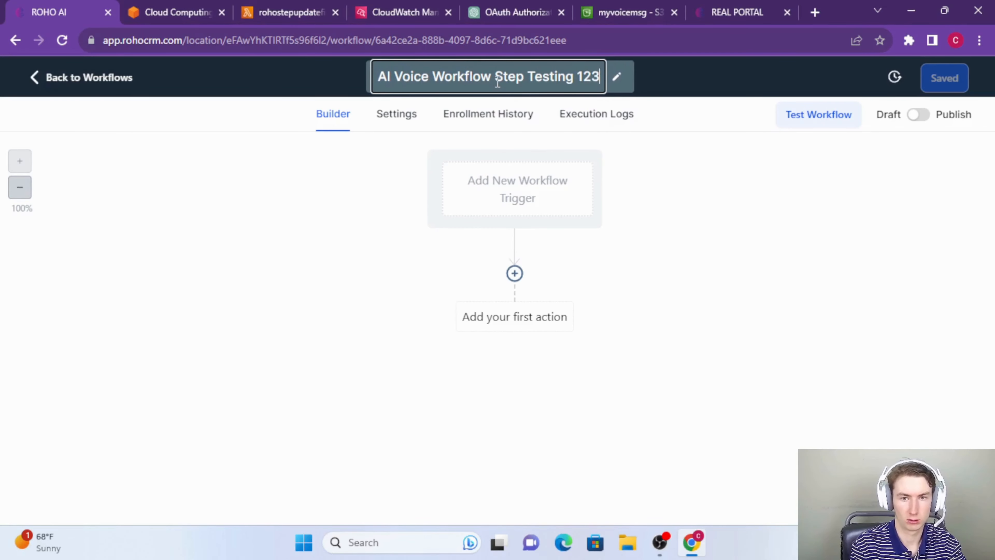
{"action": "key", "text": "Return"}
Add a Contact Tag trigger to the workflow.
{"action": "left_click", "coordinate": [555, 178]}
{"action": "type", "text": "cibta"}
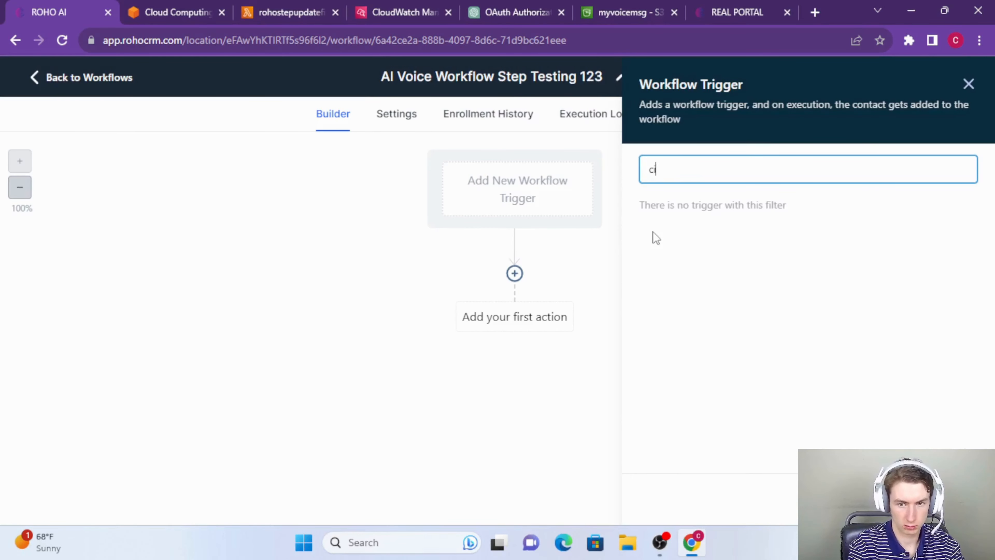
{"action": "key", "text": "BackSpace"}
{"action": "key", "text": "BackSpace"}
{"action": "key", "text": "BackSpace"}
{"action": "key", "text": "BackSpace"}
{"action": "type", "text": "ont"}
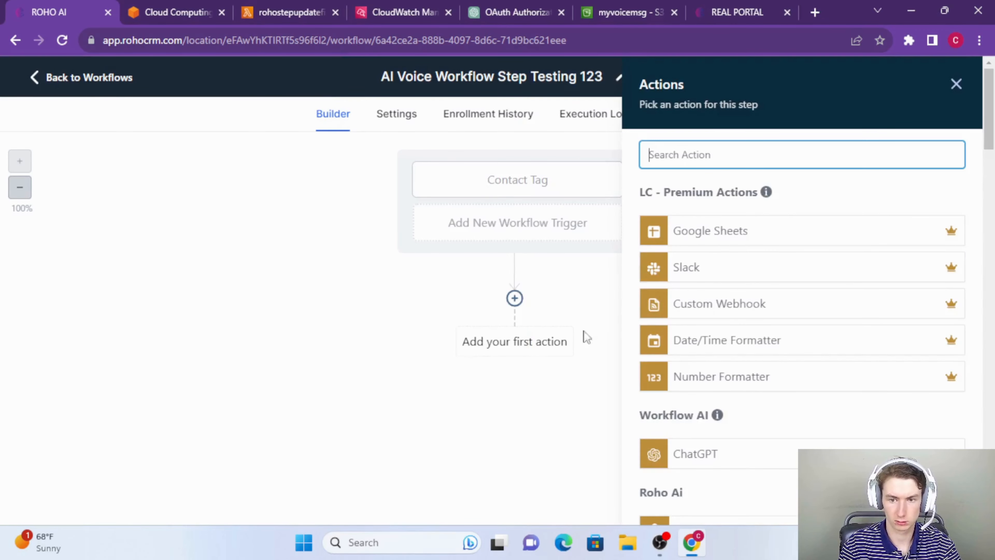
Choose the Send AI Voice Message action from the Roho Ai actions as the workflow's first action.
{"action": "type", "text": "a"}
{"action": "key", "text": "BackSpace"}
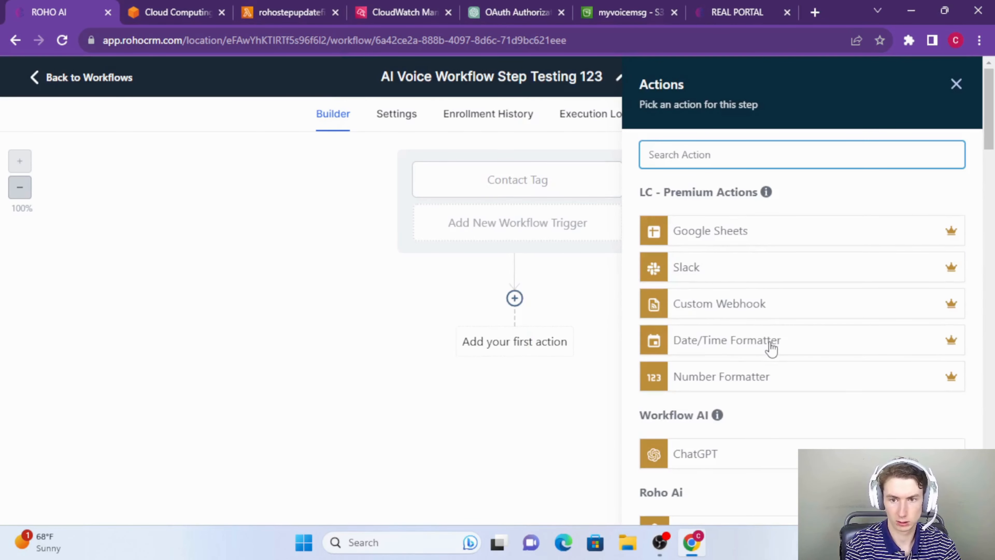
{"action": "scroll", "coordinate": [792, 375], "scroll_direction": "down", "scroll_amount": 1}
{"action": "scroll", "coordinate": [792, 375], "scroll_direction": "down", "scroll_amount": 5}
{"action": "left_click", "coordinate": [776, 426]}
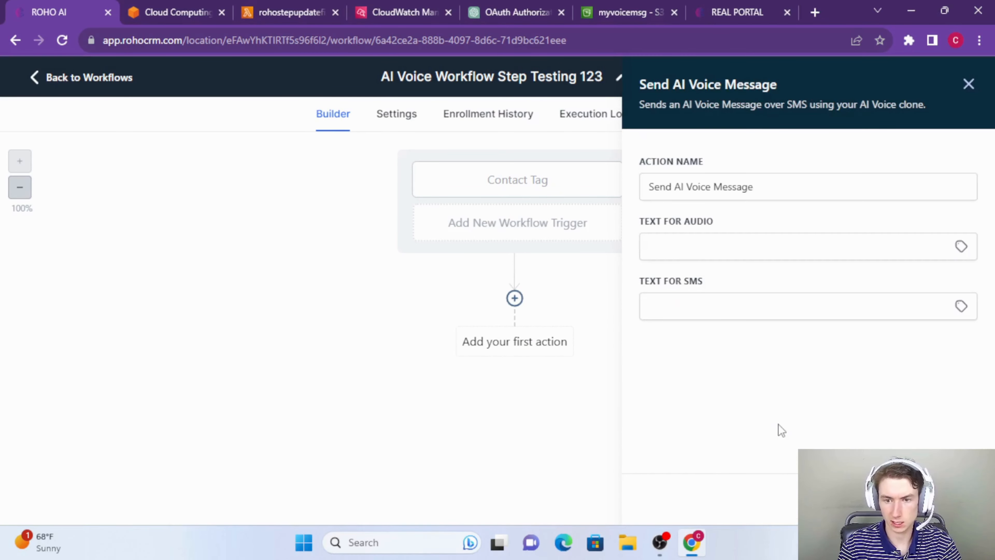
Save the action with audio text "Hey this is a test of the new ROHO custom workflow step." and SMS text "Testing!!!".
{"action": "left_click", "coordinate": [676, 246]}
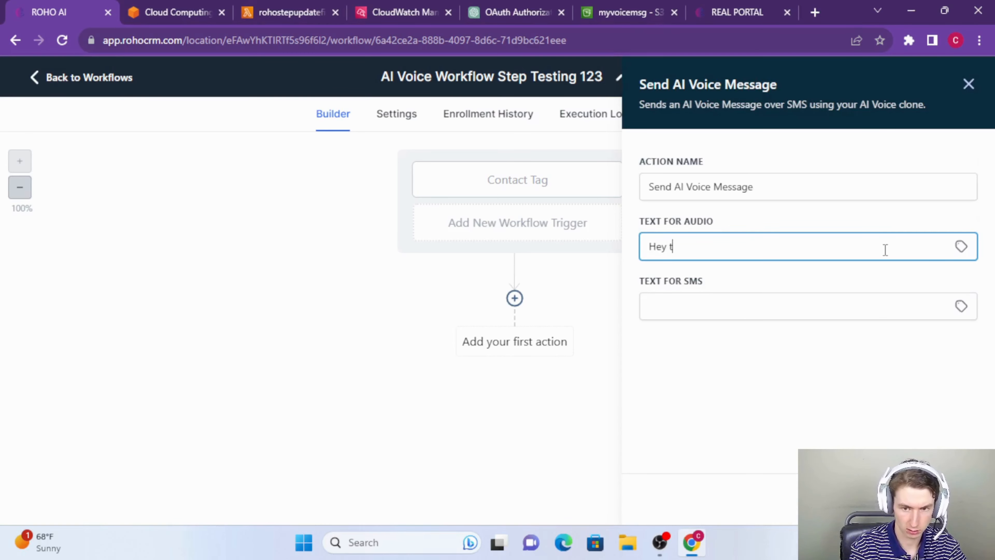
{"action": "type", "text": "Hey this is a test o"}
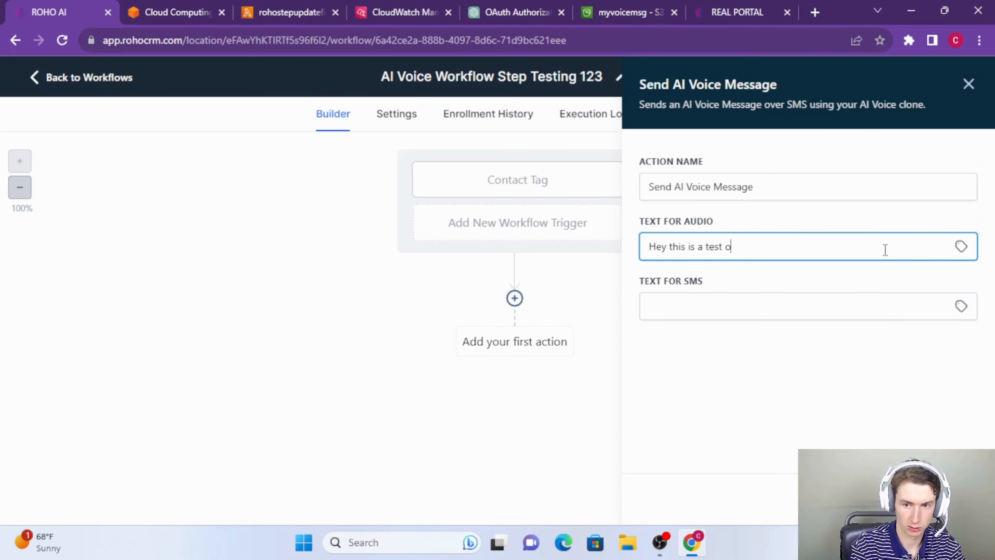
{"action": "type", "text": "f the new ROHO custom workflow step."}
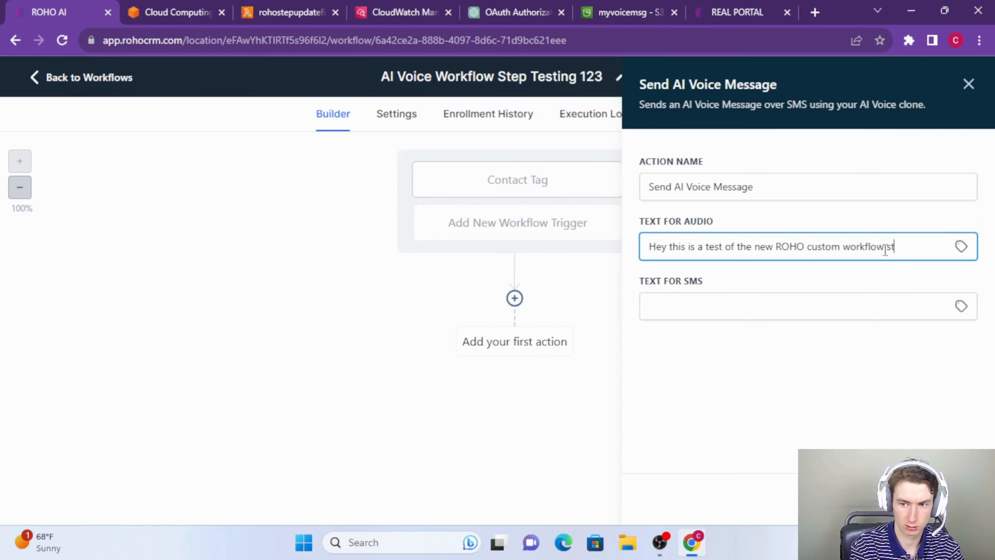
{"action": "left_click", "coordinate": [794, 300]}
{"action": "type", "text": "Testing!"}
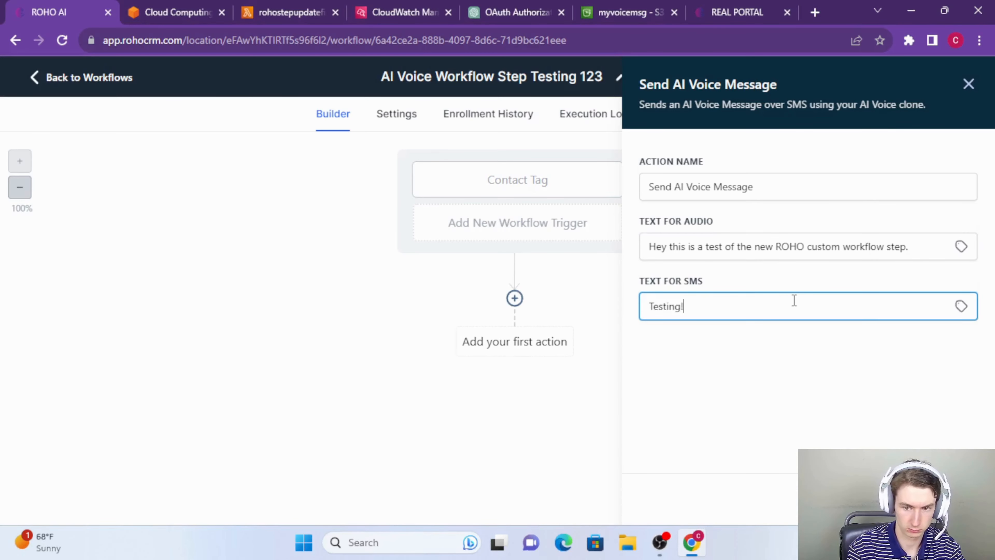
{"action": "type", "text": "!!"}
{"action": "left_click", "coordinate": [938, 499]}
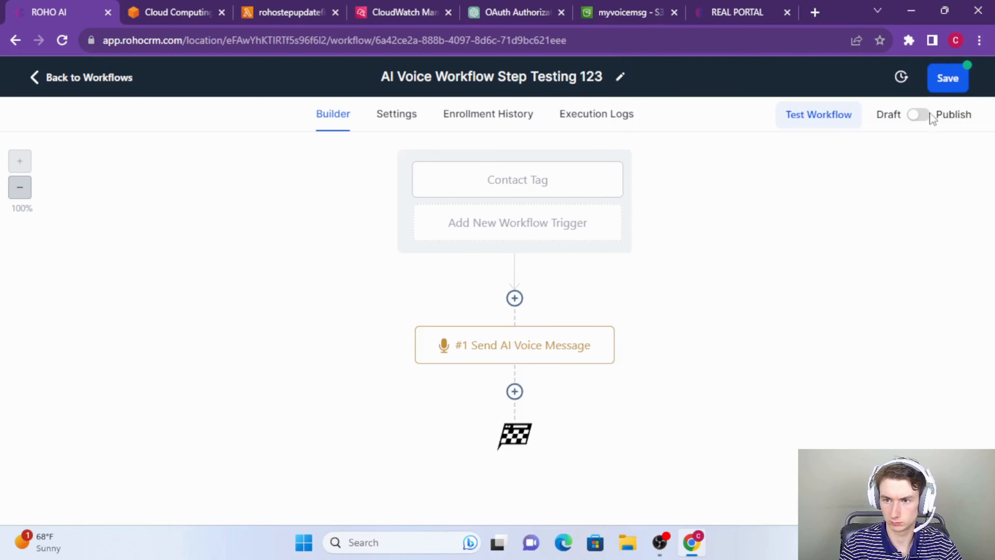
Switch the workflow from draft to published and save it.
{"action": "left_click", "coordinate": [928, 115]}
{"action": "left_click", "coordinate": [948, 78]}
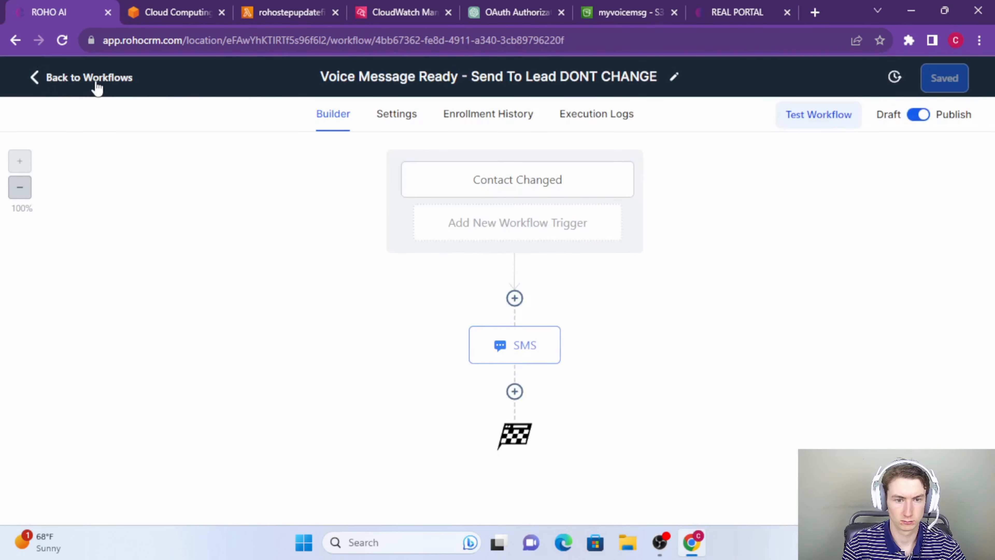
Open the test contact's SMS conversation, listen to the attached voice message file, and return to the conversation.
{"action": "left_click", "coordinate": [97, 78]}
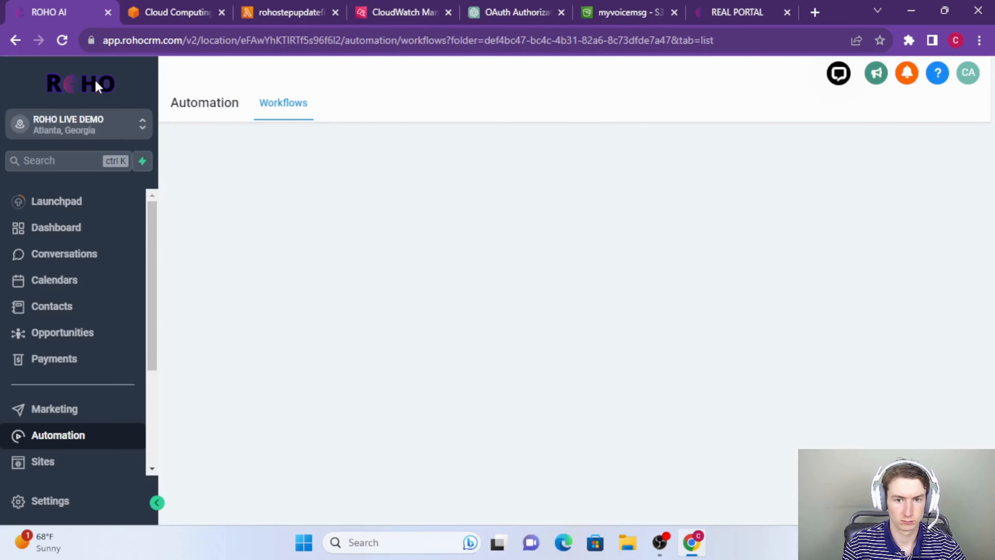
{"action": "left_click", "coordinate": [111, 247]}
{"action": "left_click", "coordinate": [383, 138]}
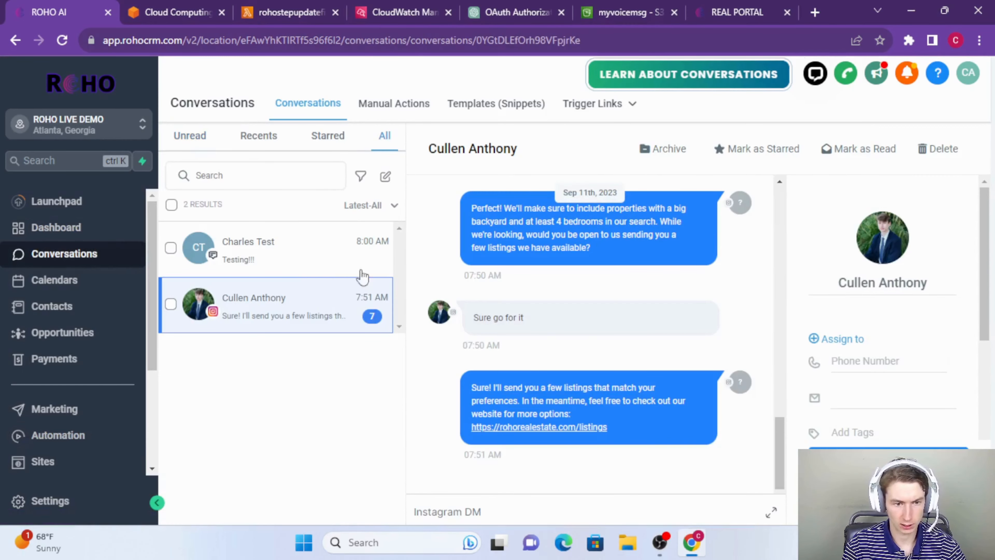
{"action": "left_click", "coordinate": [297, 249]}
{"action": "left_click", "coordinate": [657, 409]}
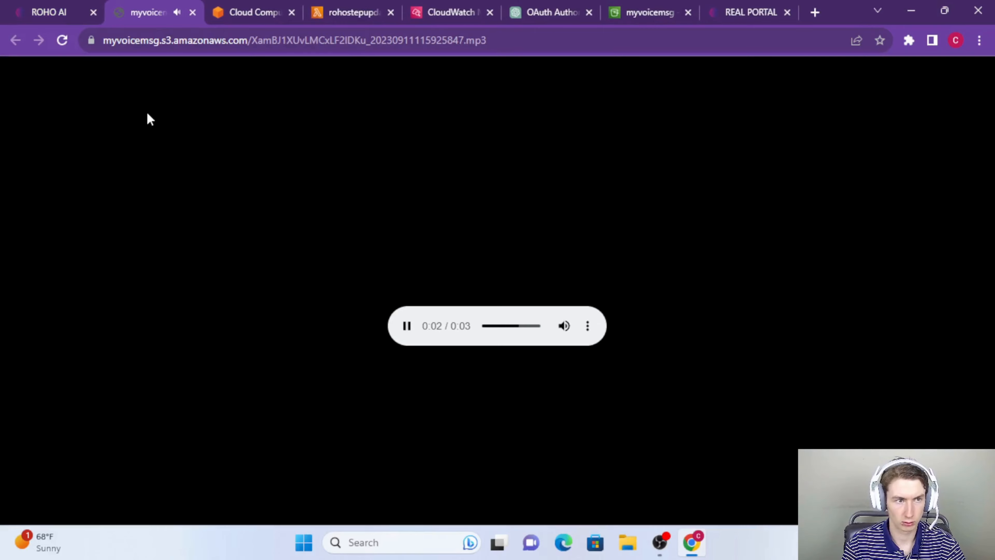
{"action": "left_click", "coordinate": [40, 14]}
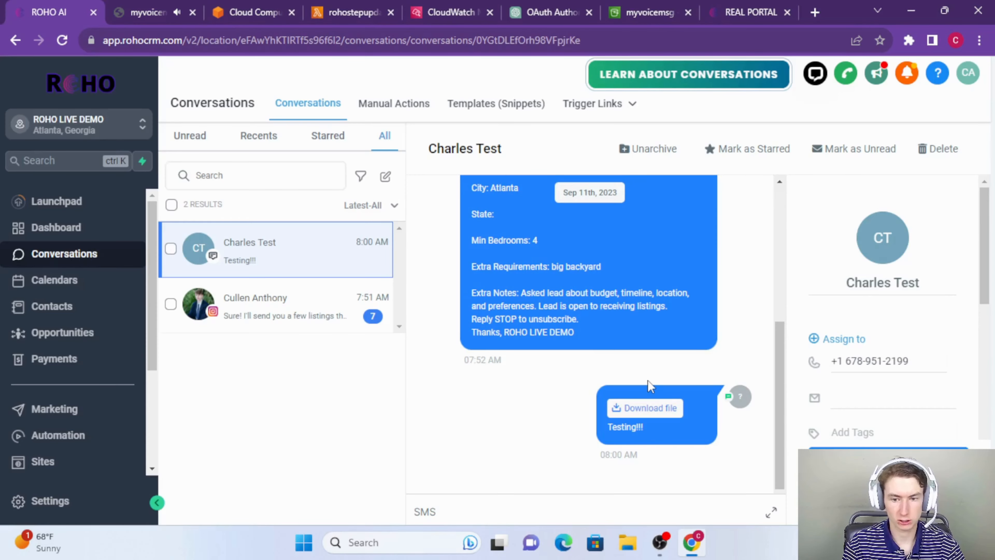
Review the list of workflows in the AI Bot Workflows folder.
{"action": "left_click", "coordinate": [113, 433]}
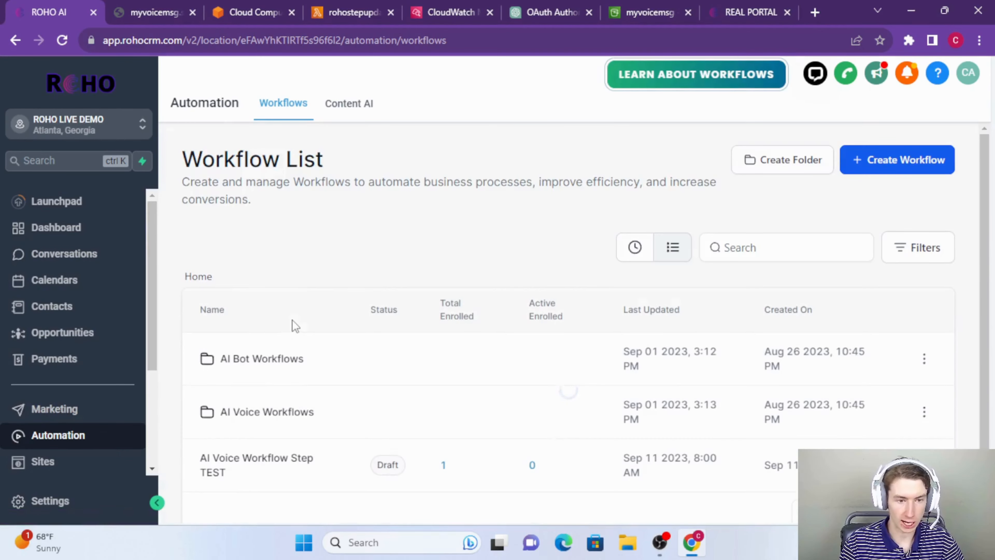
{"action": "left_click", "coordinate": [298, 363]}
{"action": "scroll", "coordinate": [325, 365], "scroll_direction": "down", "scroll_amount": 5}
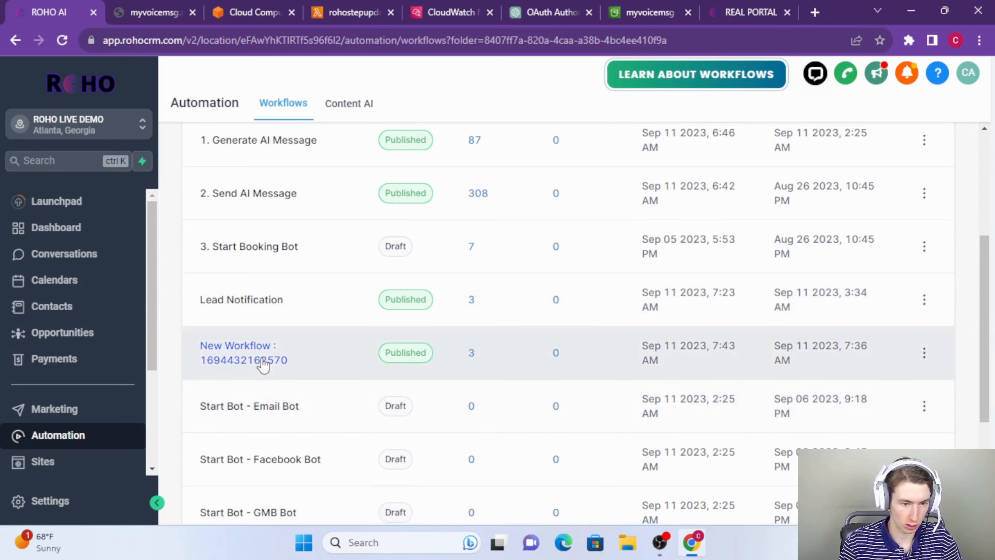
{"action": "scroll", "coordinate": [262, 362], "scroll_direction": "up", "scroll_amount": 1}
{"action": "scroll", "coordinate": [263, 364], "scroll_direction": "up", "scroll_amount": 2}
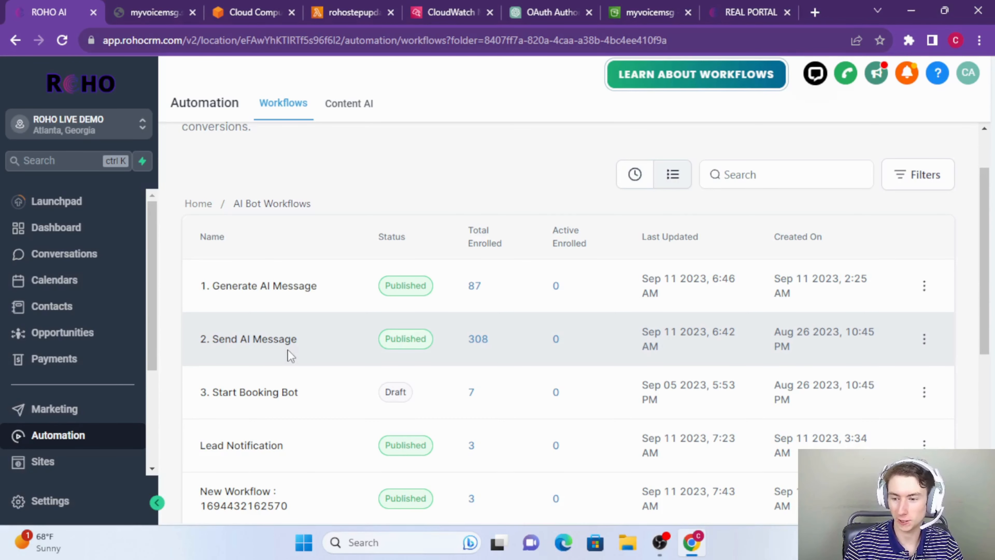
Reopen the test contact's SMS conversation from all conversations to check the "Testing!!!" voice messages.
{"action": "left_click", "coordinate": [99, 255]}
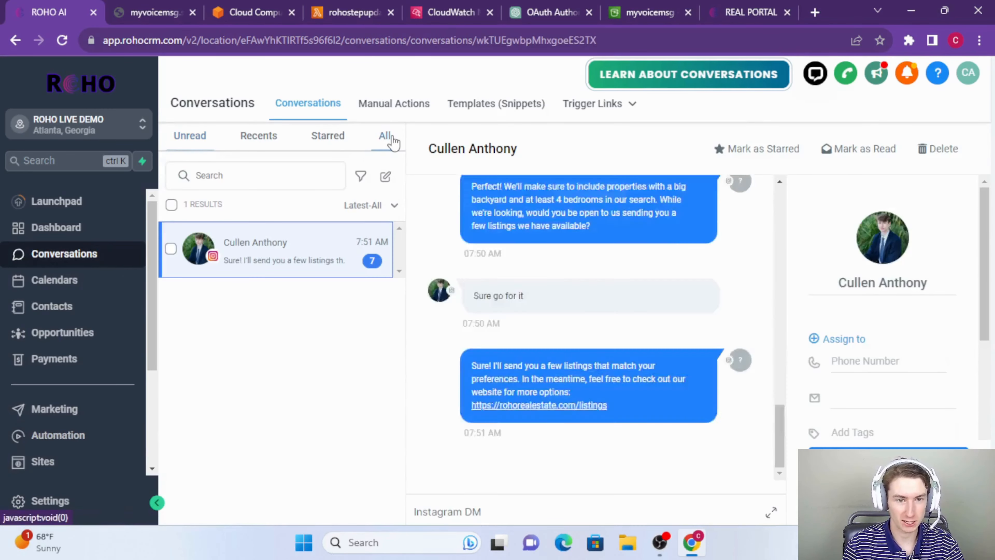
{"action": "left_click", "coordinate": [388, 137]}
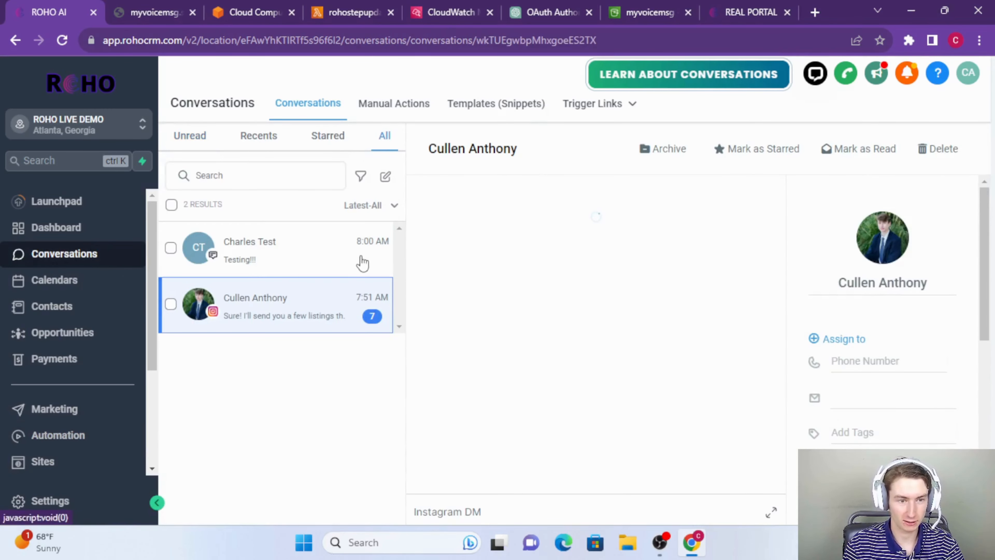
{"action": "left_click", "coordinate": [362, 261]}
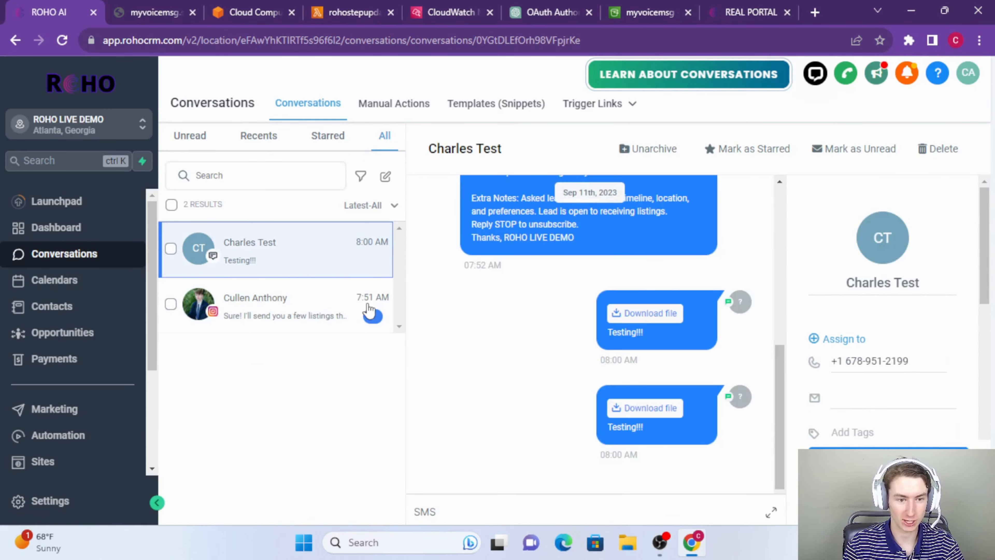